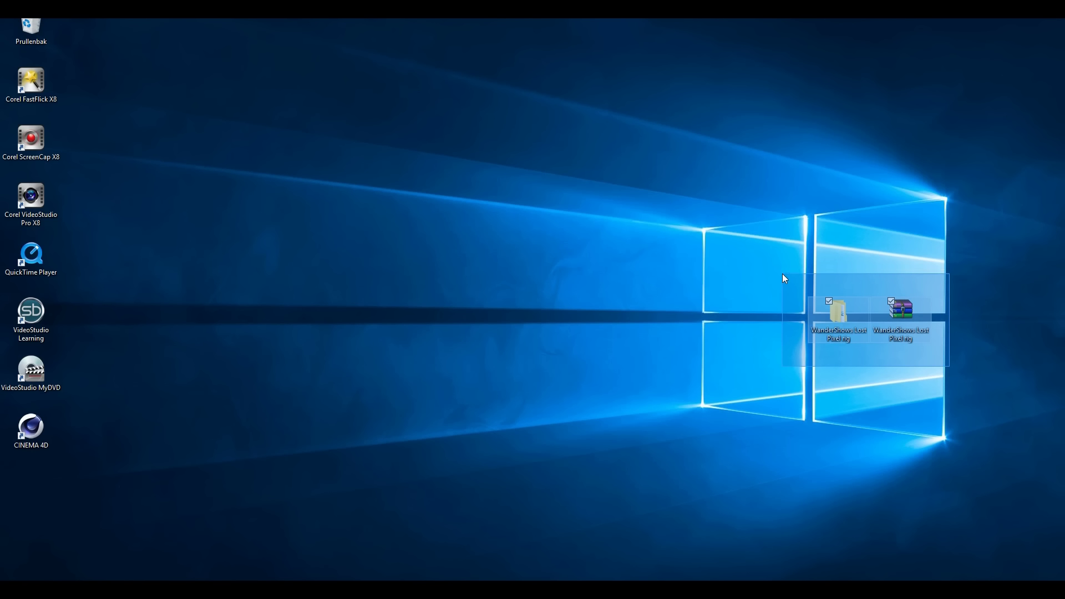
drag(783, 274, 958, 406)
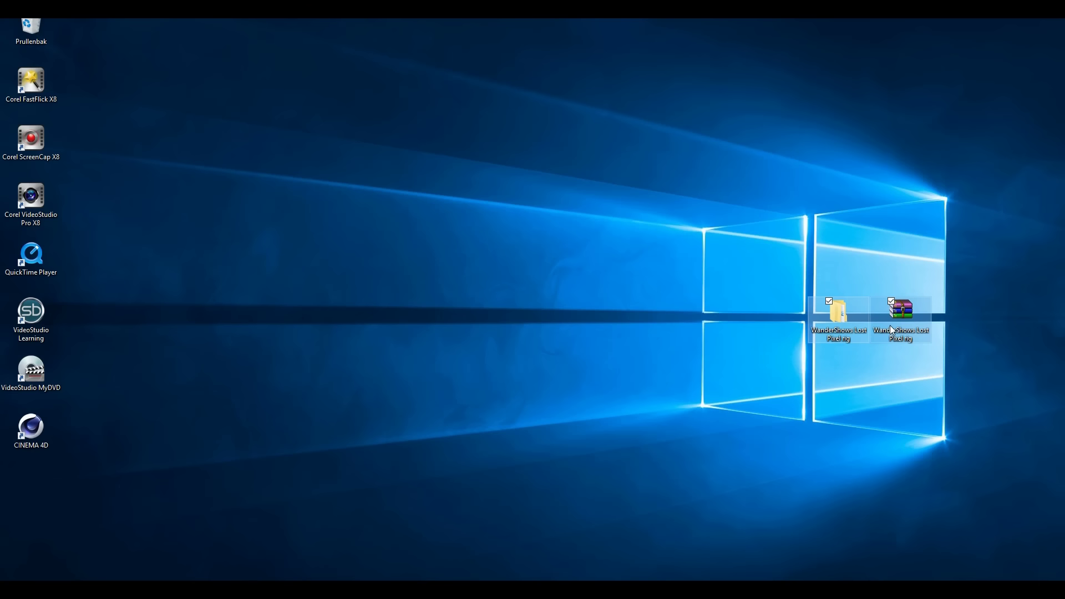
click(917, 321)
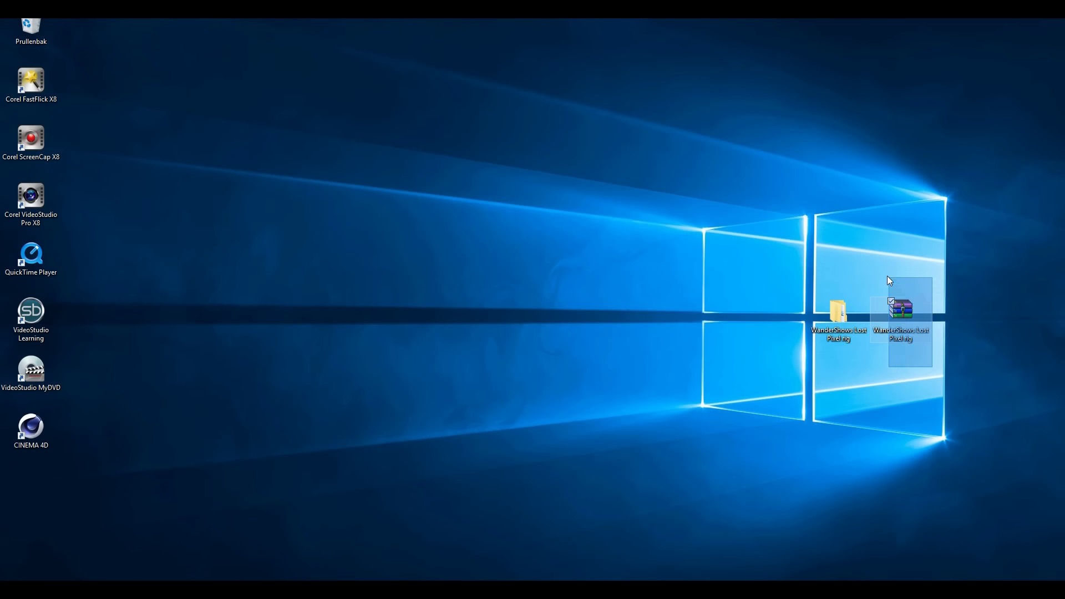
click(899, 365)
click(845, 314)
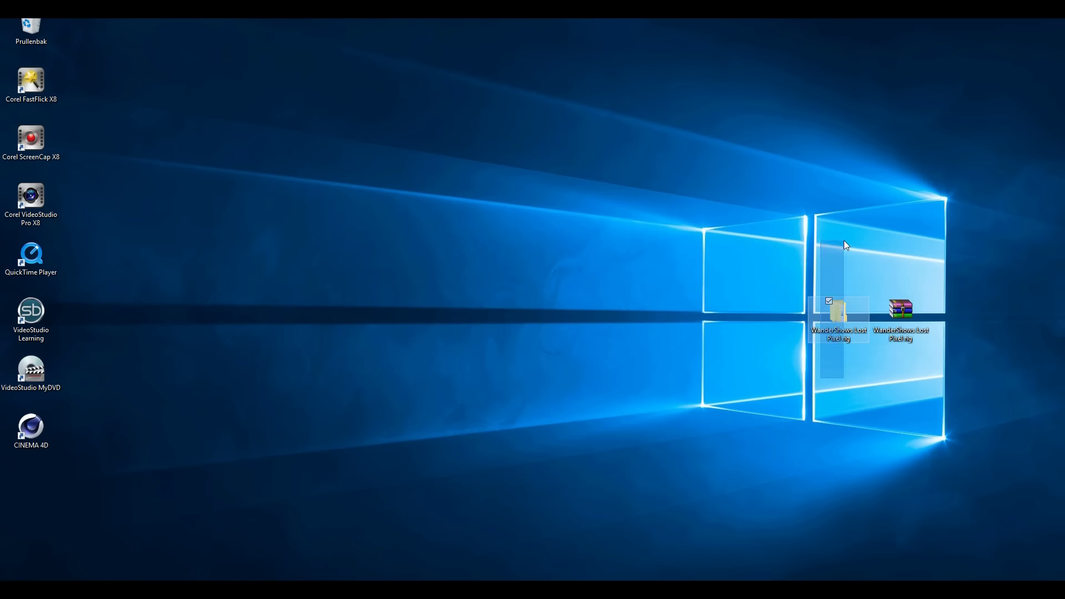
Browse the extracted WanderShows Lost Pixel rig folder, checking the tex textures and the library file inside lost_pixel_rig
double_click(842, 318)
double_click(355, 195)
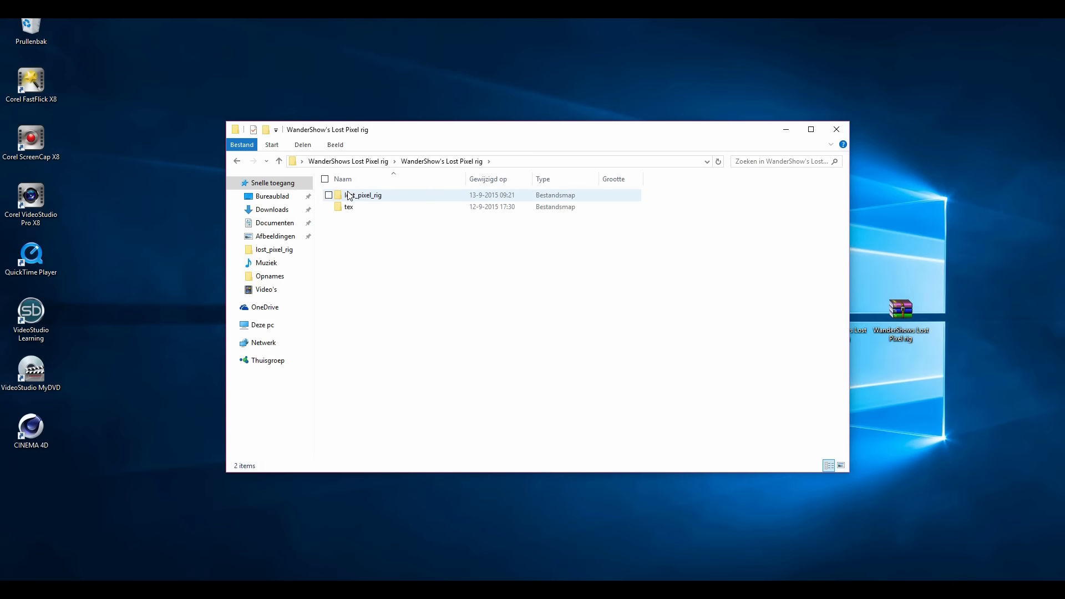
double_click(358, 208)
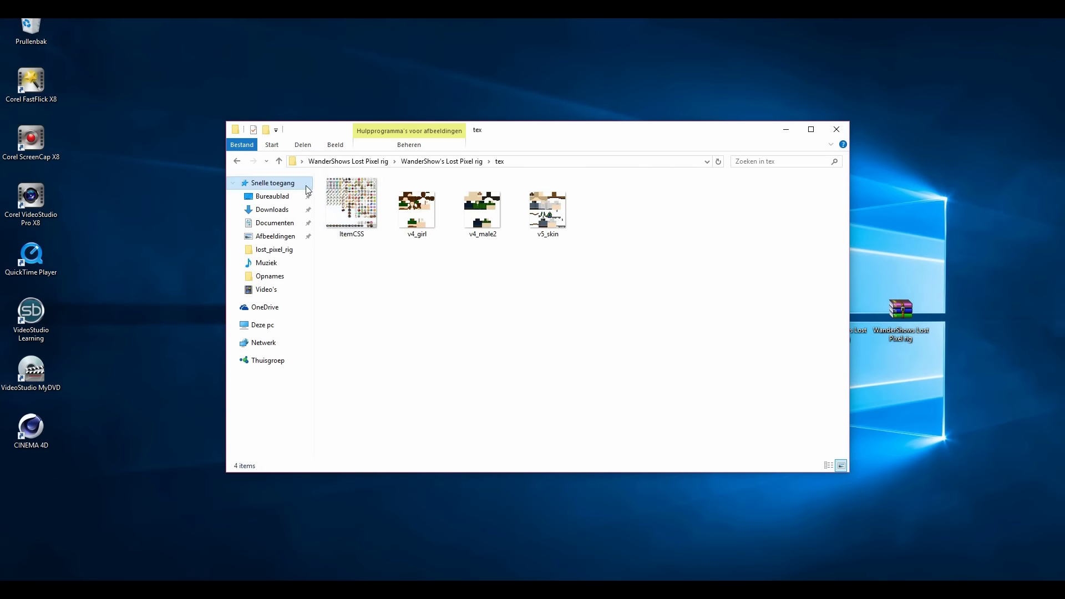
click(279, 162)
double_click(389, 196)
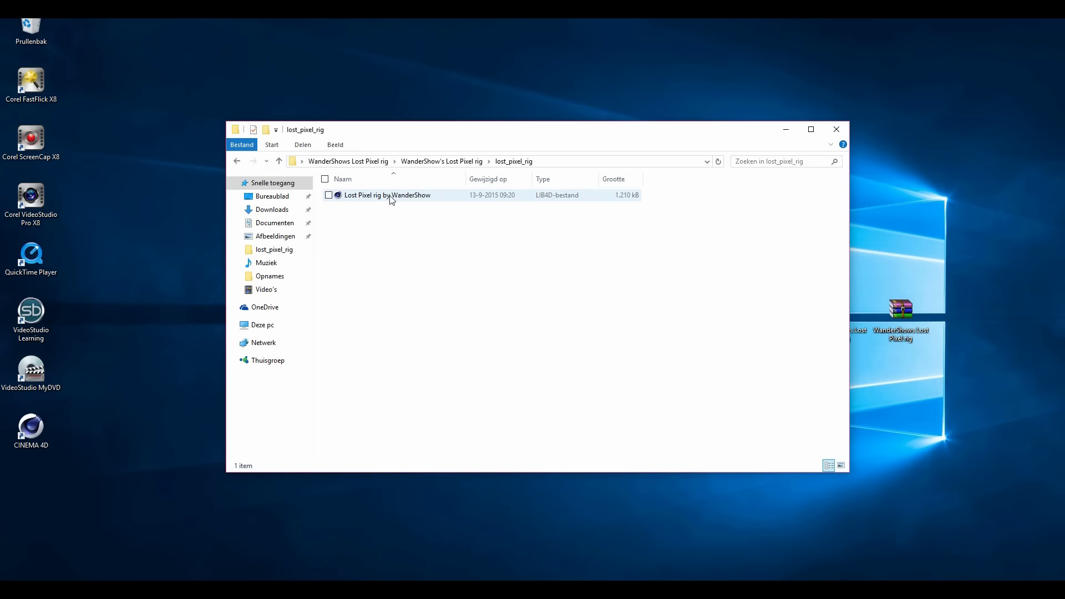
click(391, 197)
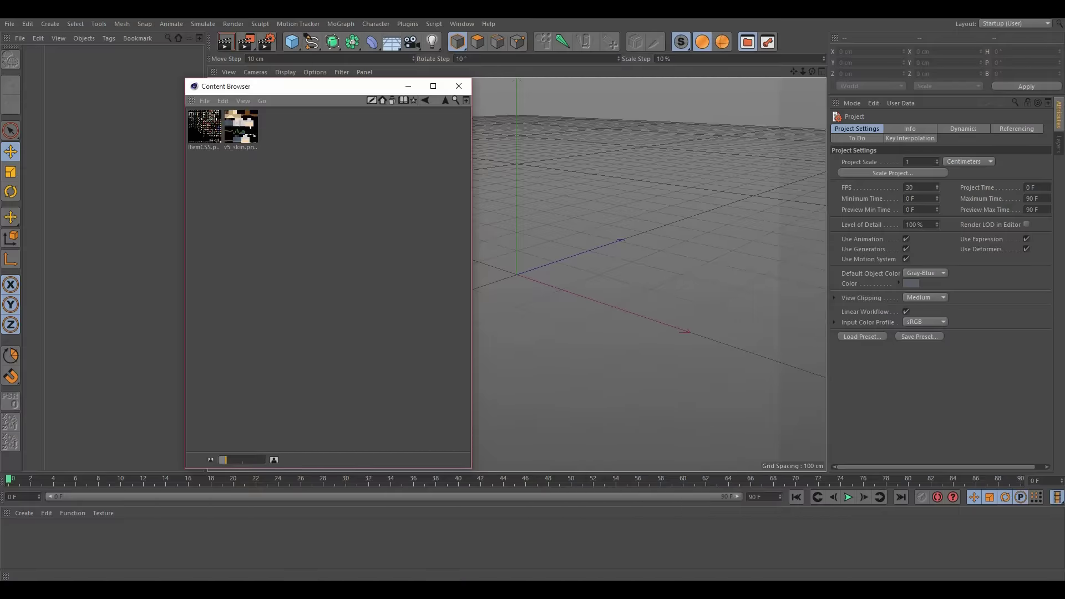
Switch to Cinema 4D and browse the Content Browser presets to the WanderShow's Lost Pixel rig library
click(443, 101)
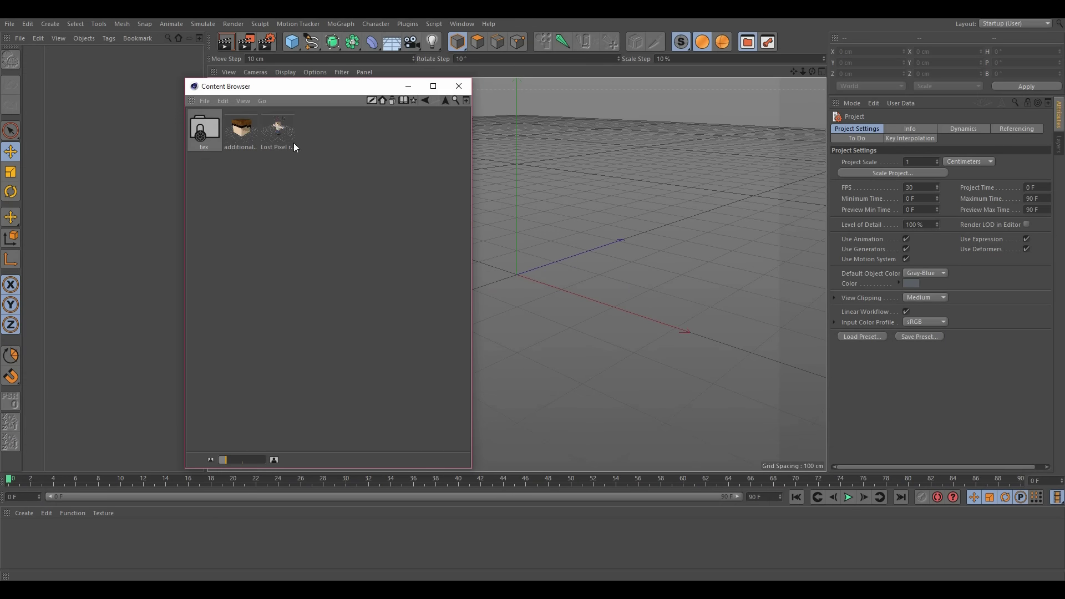
double_click(210, 139)
double_click(448, 100)
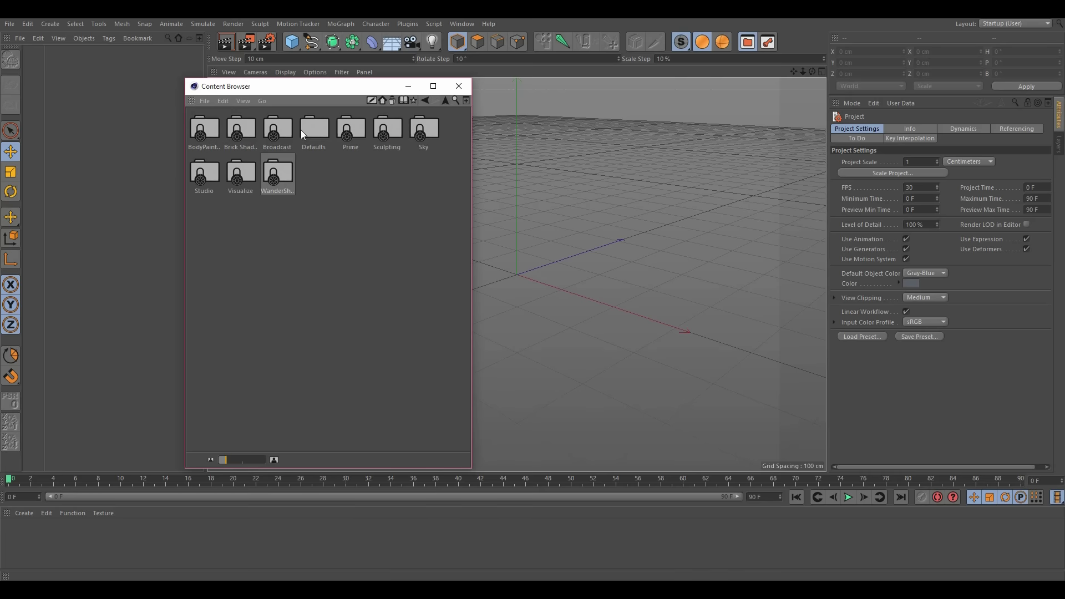
double_click(289, 177)
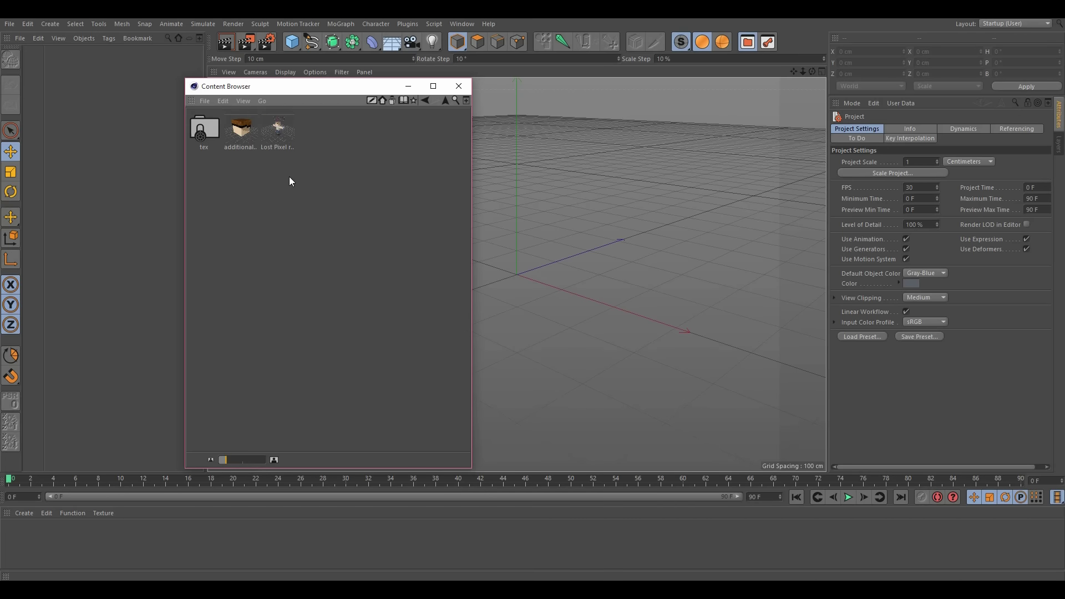
Load the additional_heads object from the rig library into the scene, and undo the import
double_click(246, 136)
drag(382, 94, 325, 93)
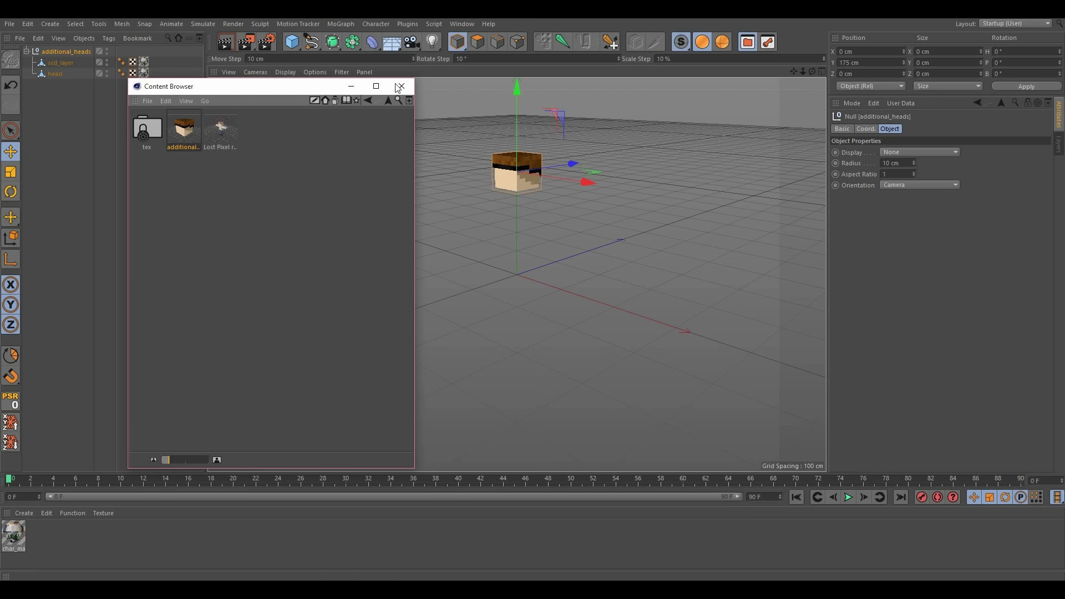
key(ctrl+z)
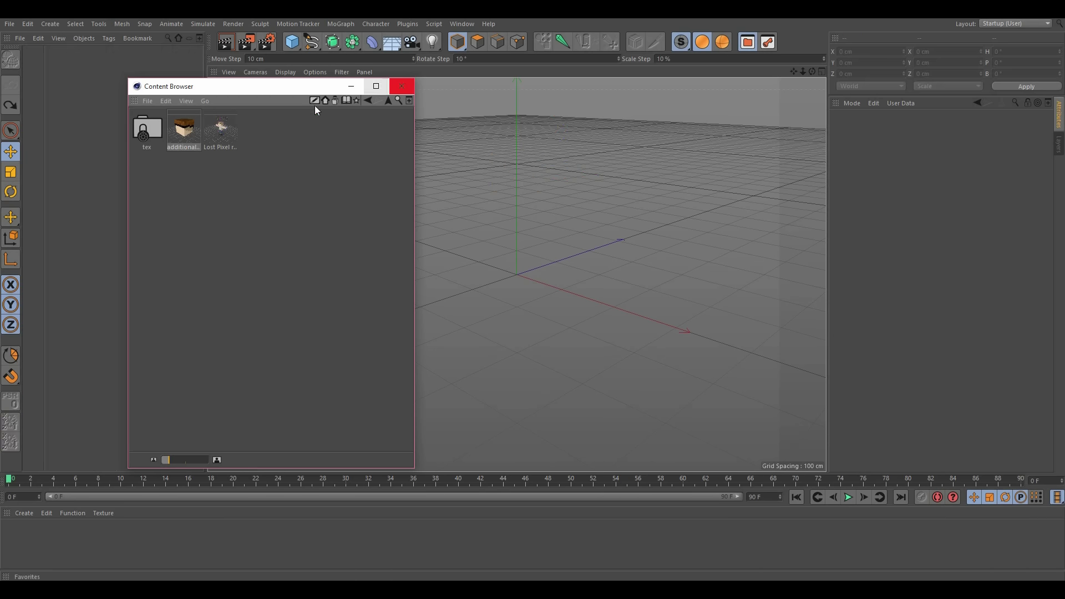
Load the Lost Pixel rig from the library and assign v5_skin.png from its tex folder as the Skin File
double_click(220, 131)
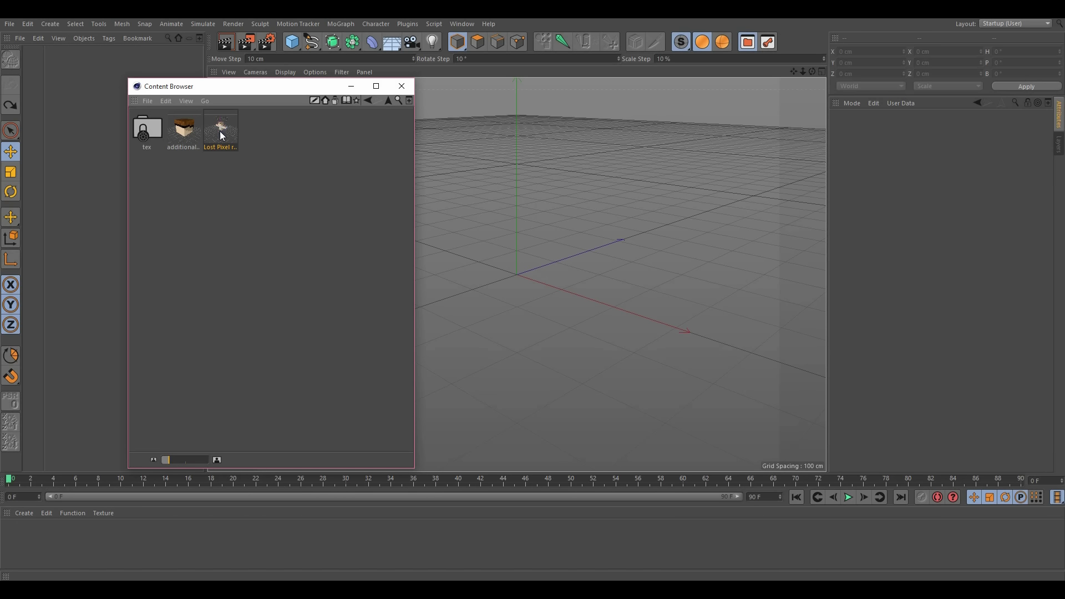
double_click(146, 137)
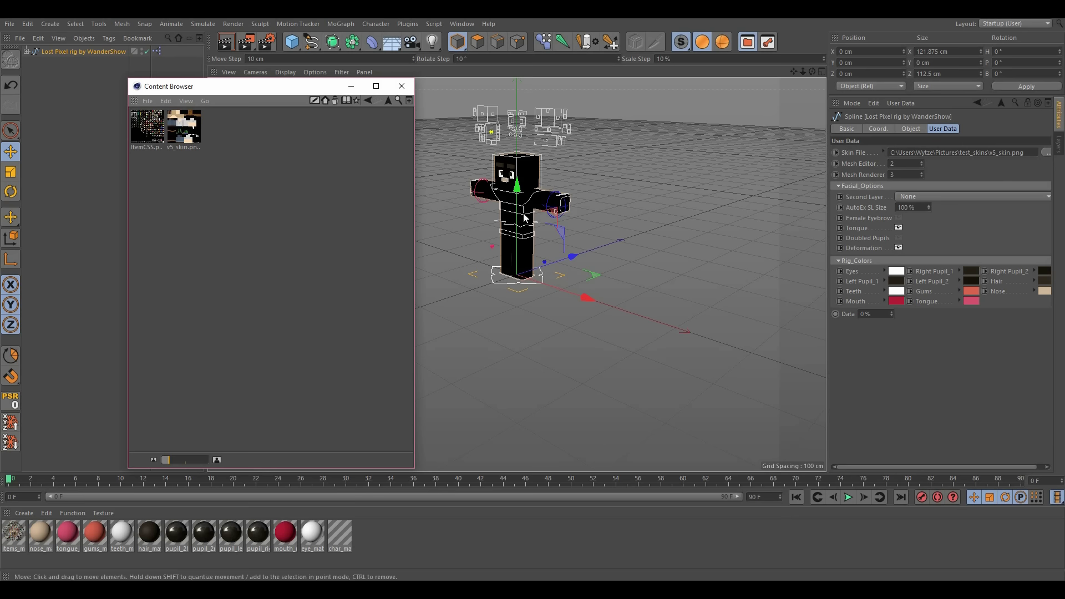
click(187, 130)
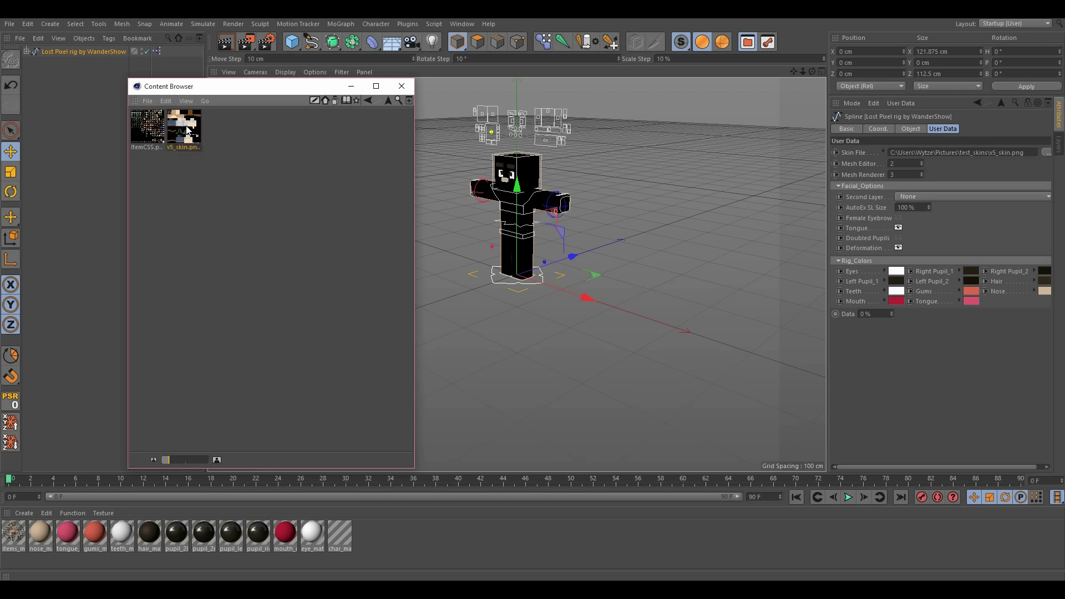
drag(923, 153, 925, 154)
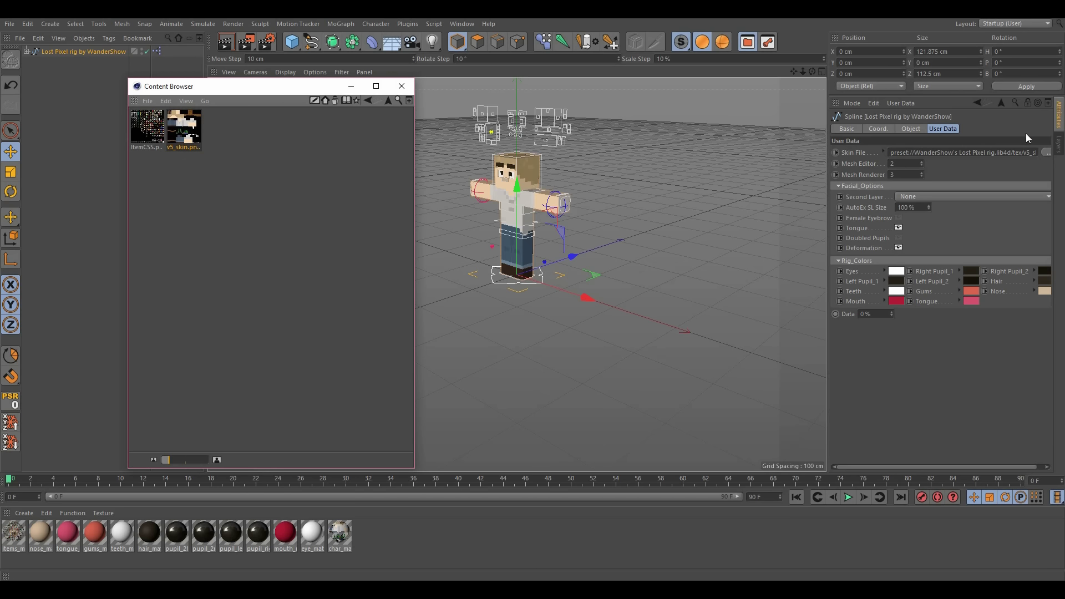
click(400, 92)
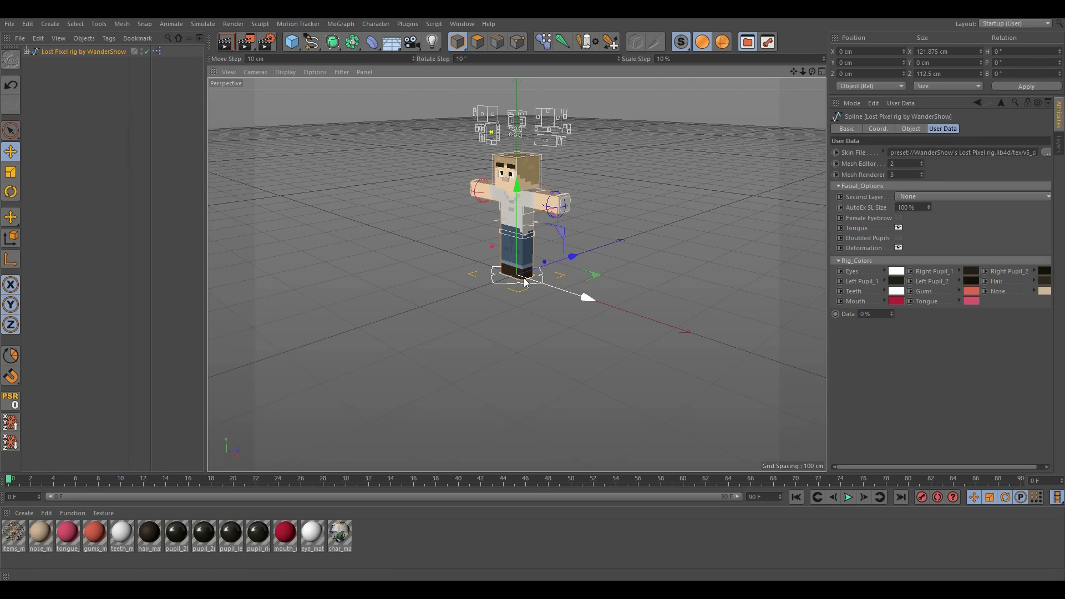
Set the perspective viewport's Level of Detail to Low
scroll(500, 250, up, 5)
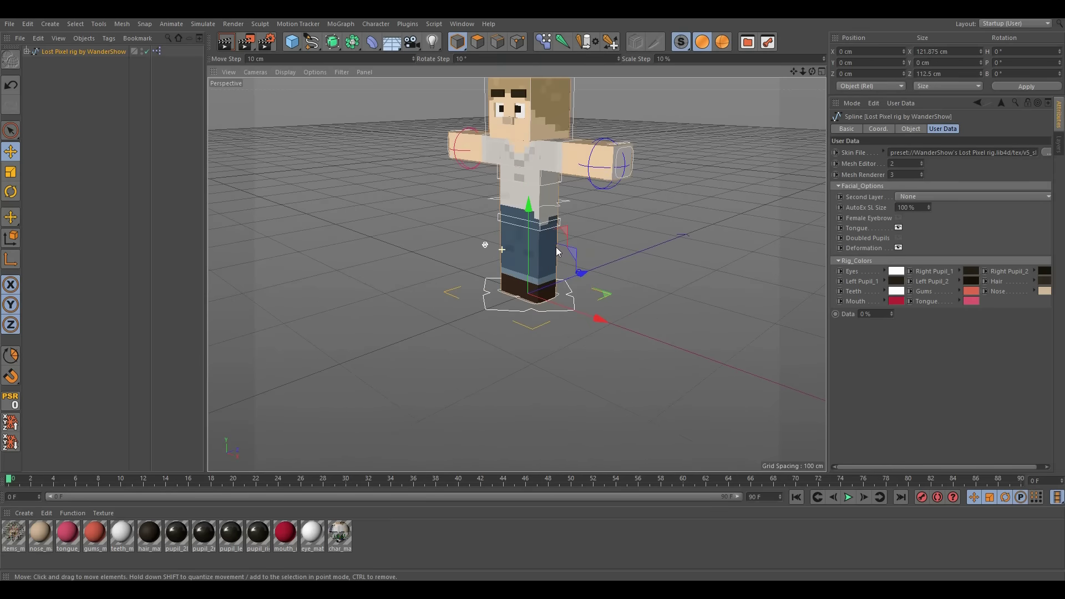
alt+drag(564, 247, 556, 228)
alt+middle_drag(555, 229, 530, 268)
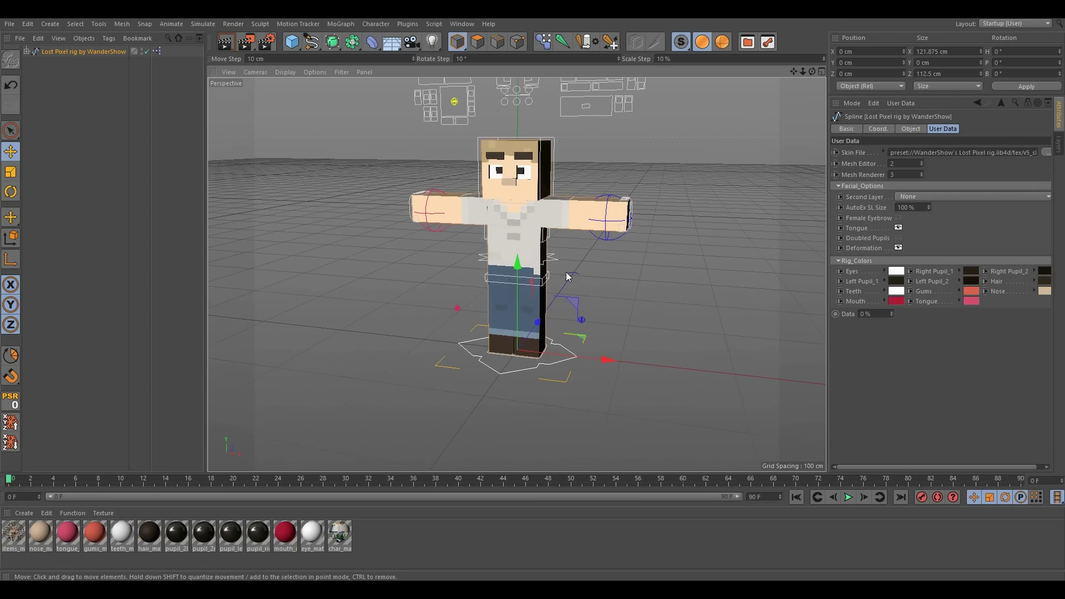
alt+drag(566, 272, 513, 271)
alt+middle_drag(509, 231, 515, 272)
alt+drag(534, 274, 586, 260)
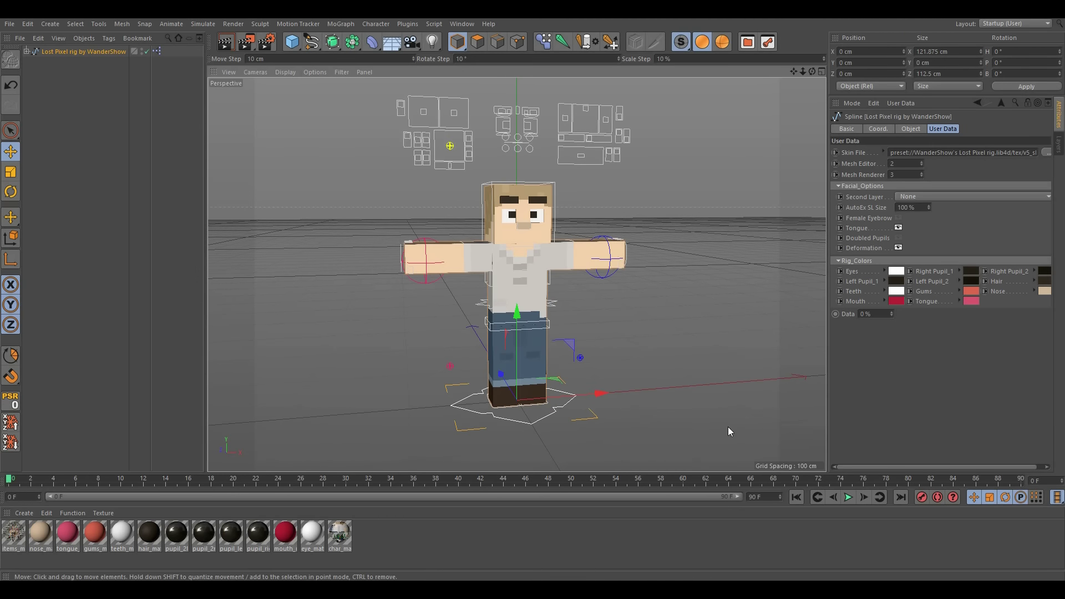
click(321, 68)
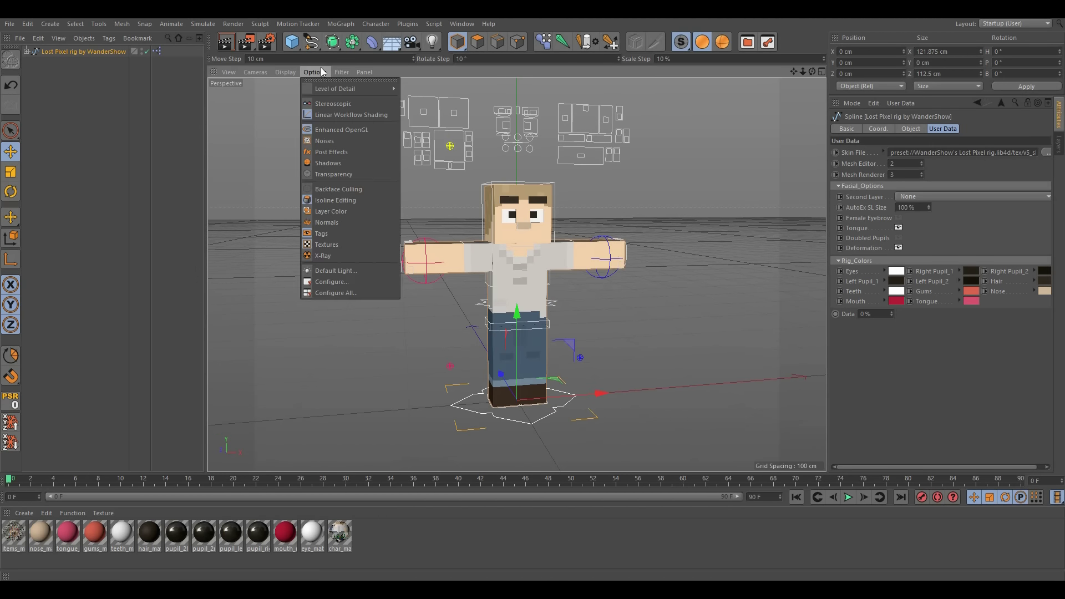
mouse_move(361, 88)
click(422, 92)
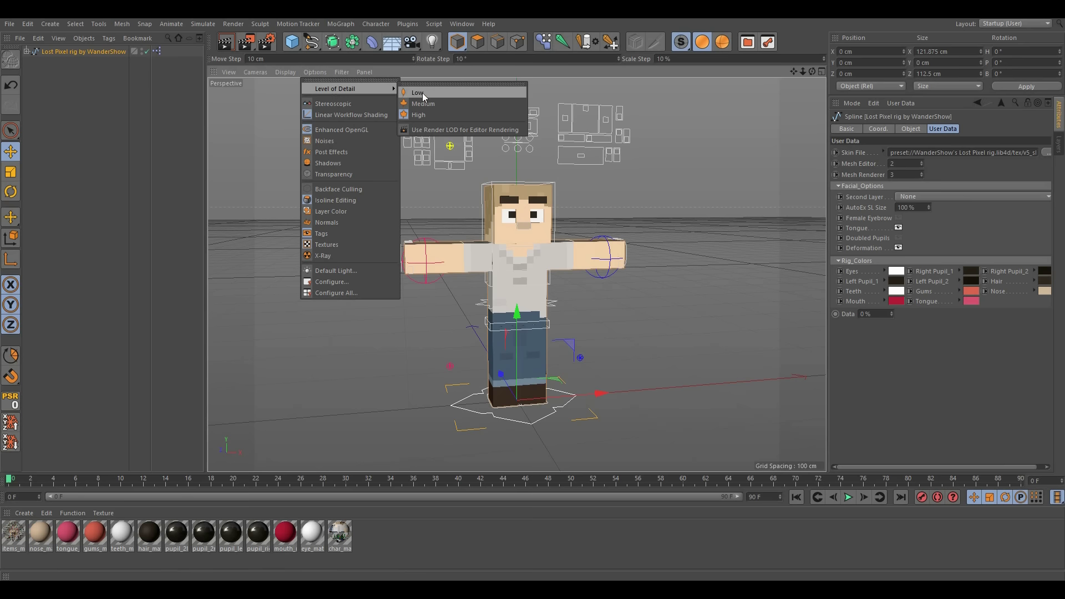
Examine the viewport's Level of Detail choices, including Use Render LOD for Editor Rendering
click(328, 71)
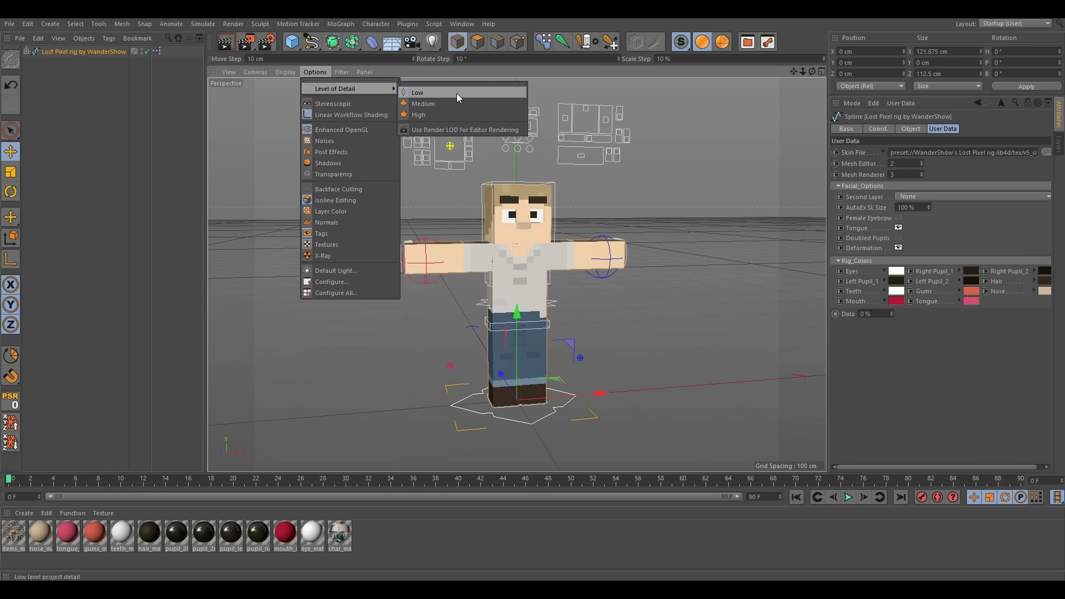
click(711, 203)
click(314, 72)
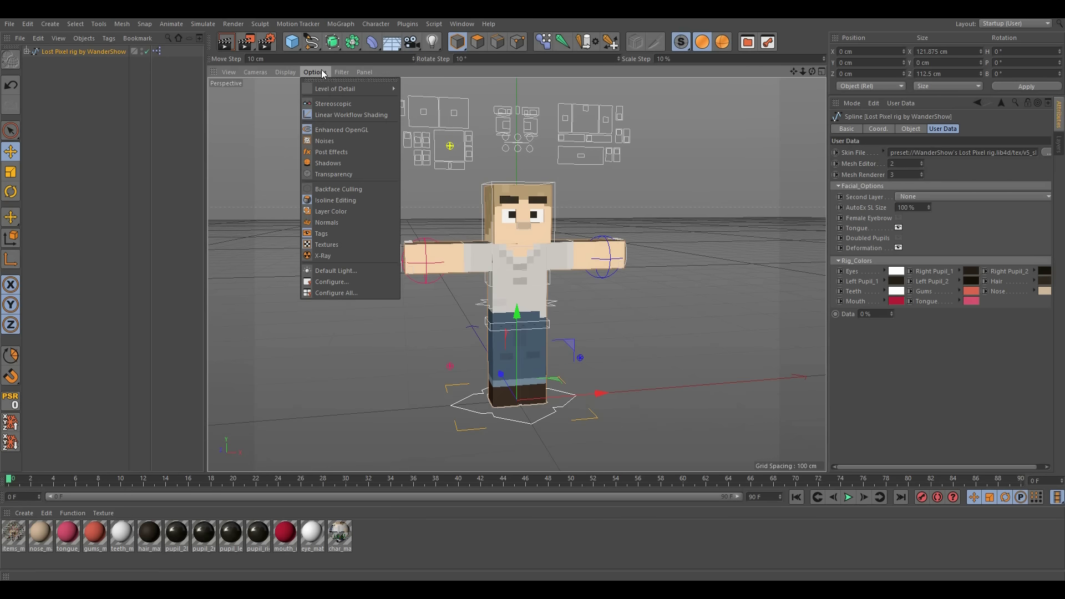
mouse_move(334, 88)
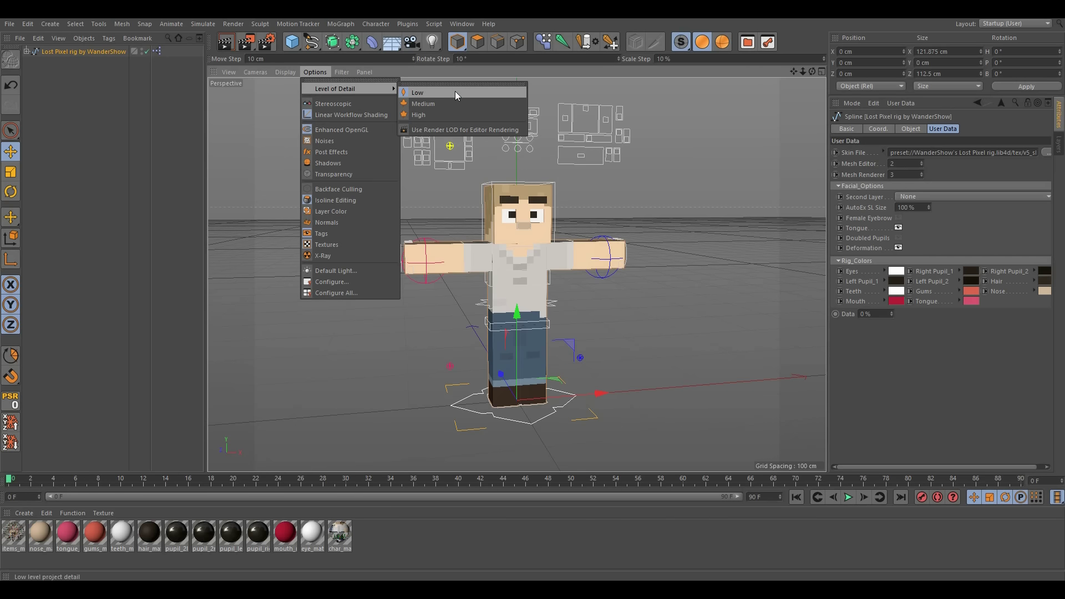
click(661, 178)
click(314, 71)
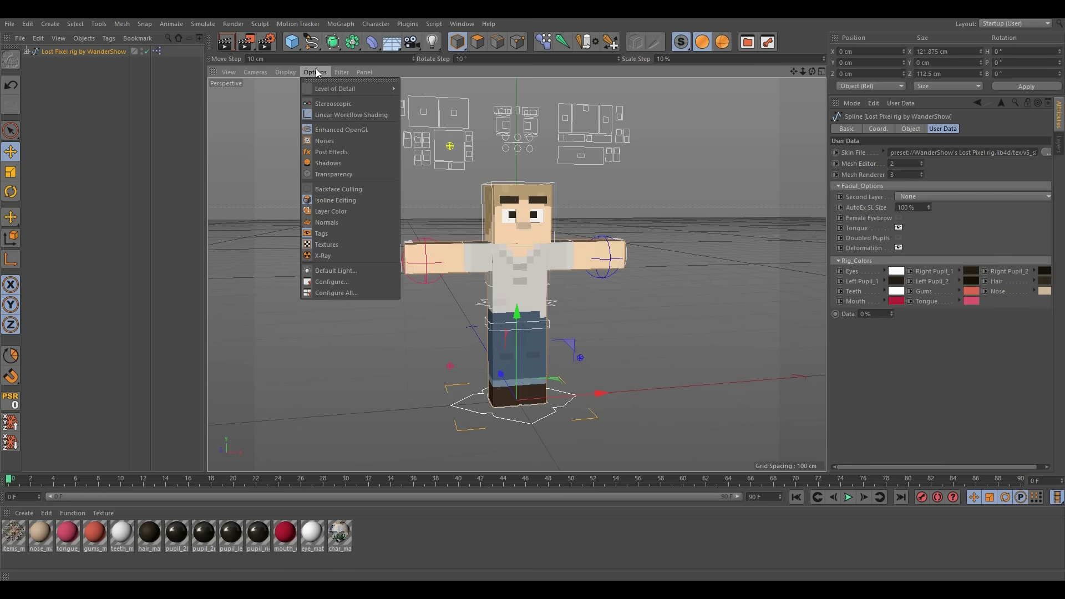
mouse_move(333, 89)
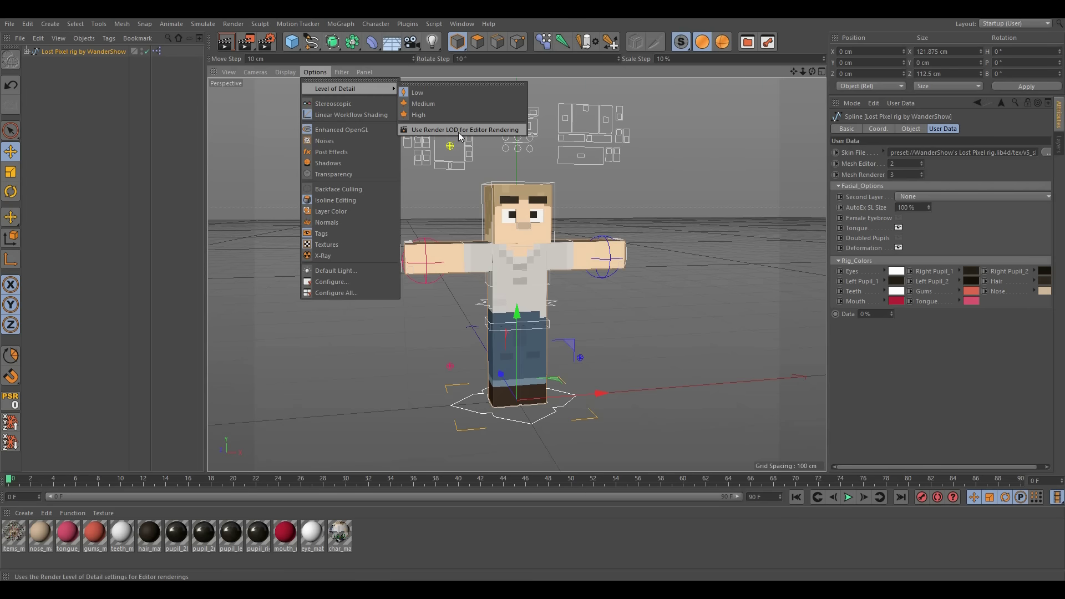
click(632, 210)
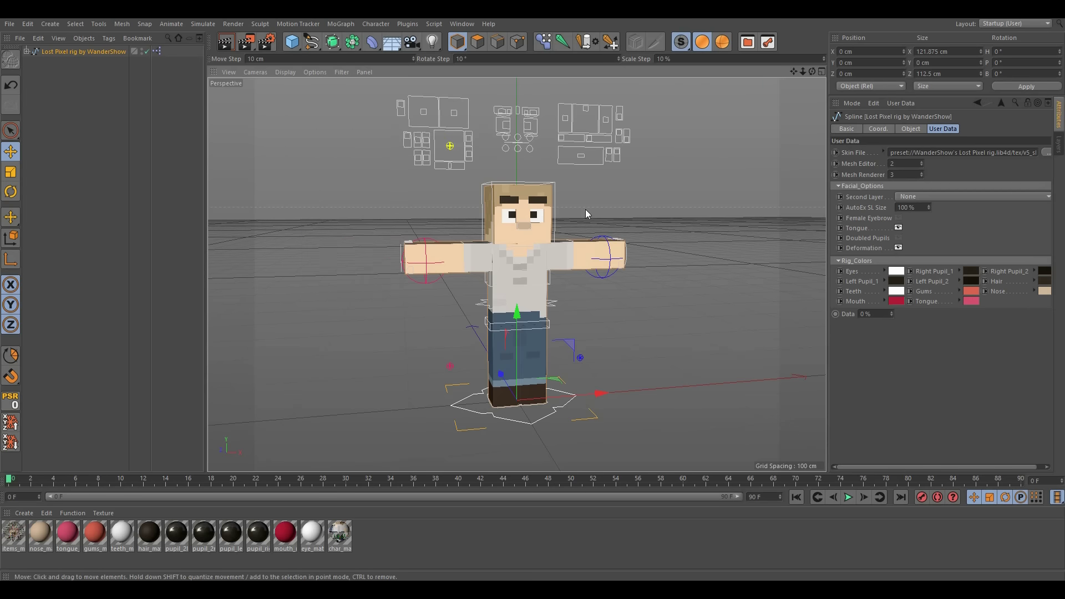
scroll(584, 210, up, 2)
scroll(577, 229, up, 1)
alt+drag(571, 227, 534, 255)
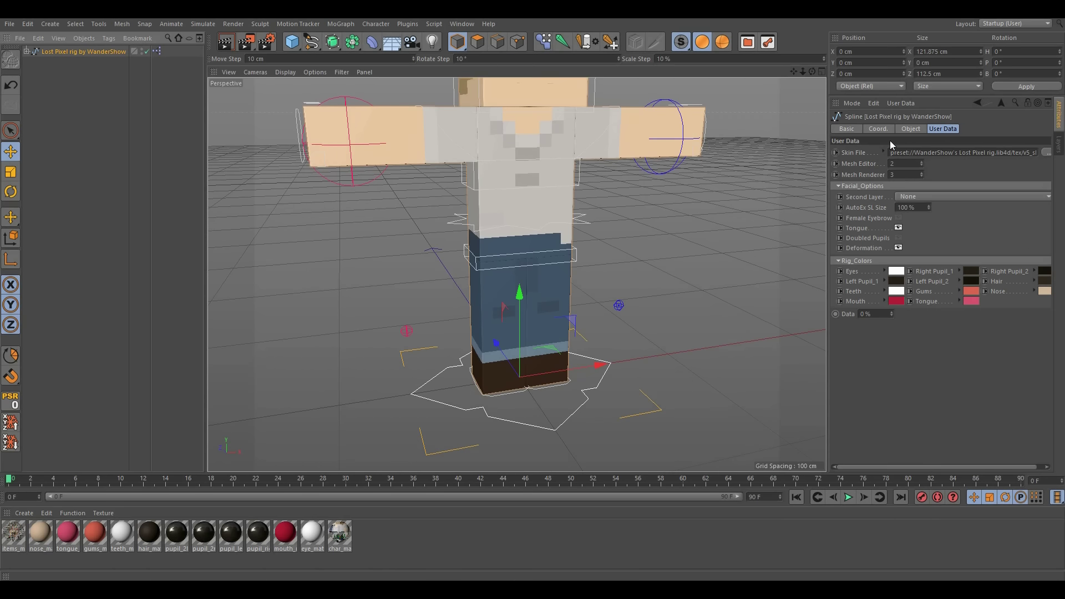
middle_drag(974, 381, 800, 353)
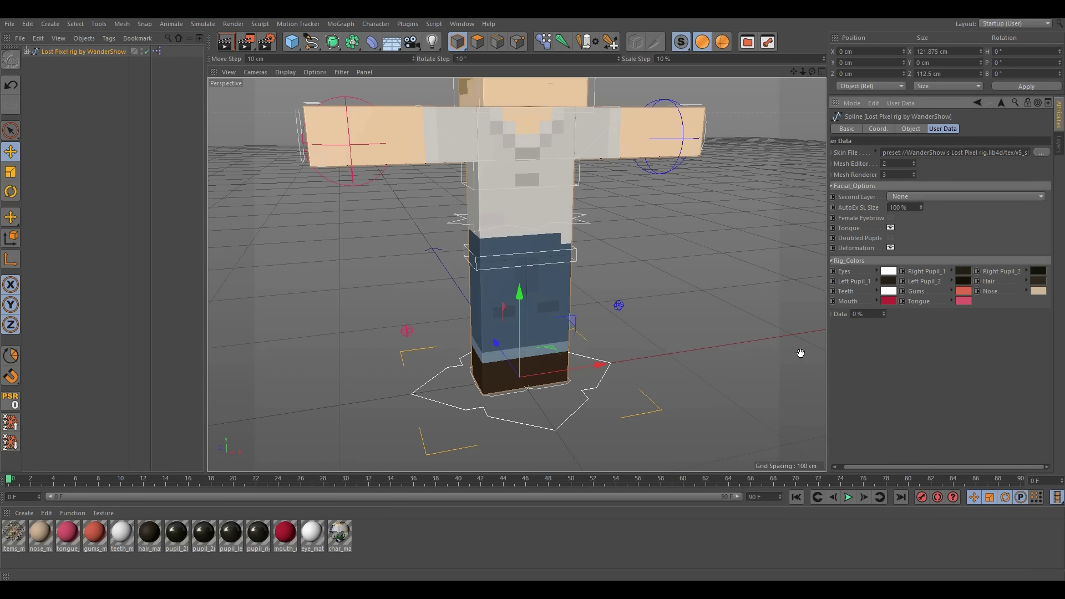
middle_drag(947, 373, 1062, 361)
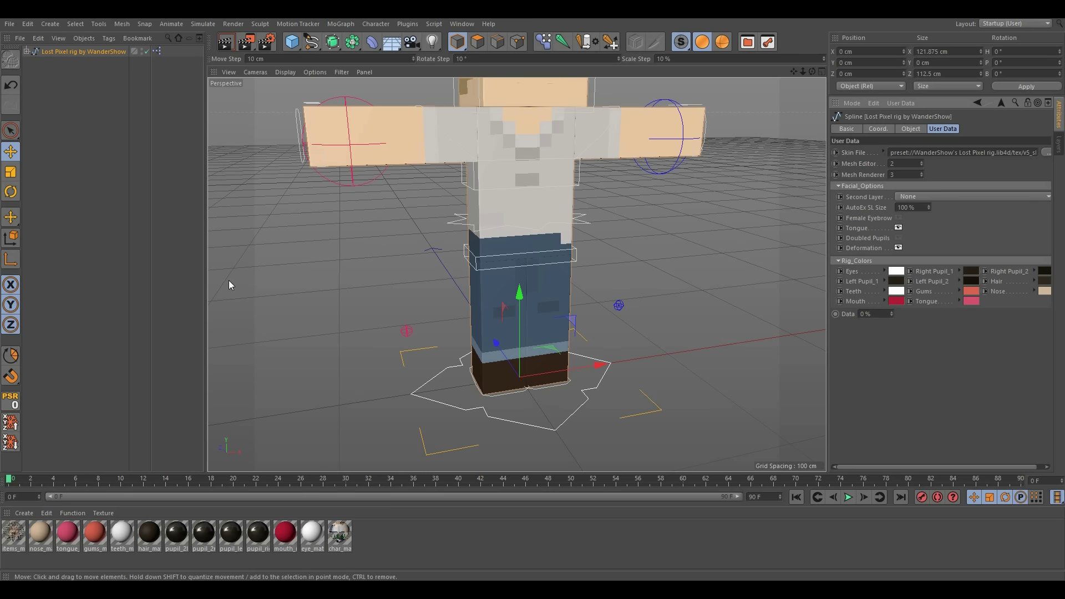
Try rotating and moving the whole rig with the Rotate and Move tools, undoing each change
click(11, 192)
drag(500, 347, 159, 220)
key(ctrl+z)
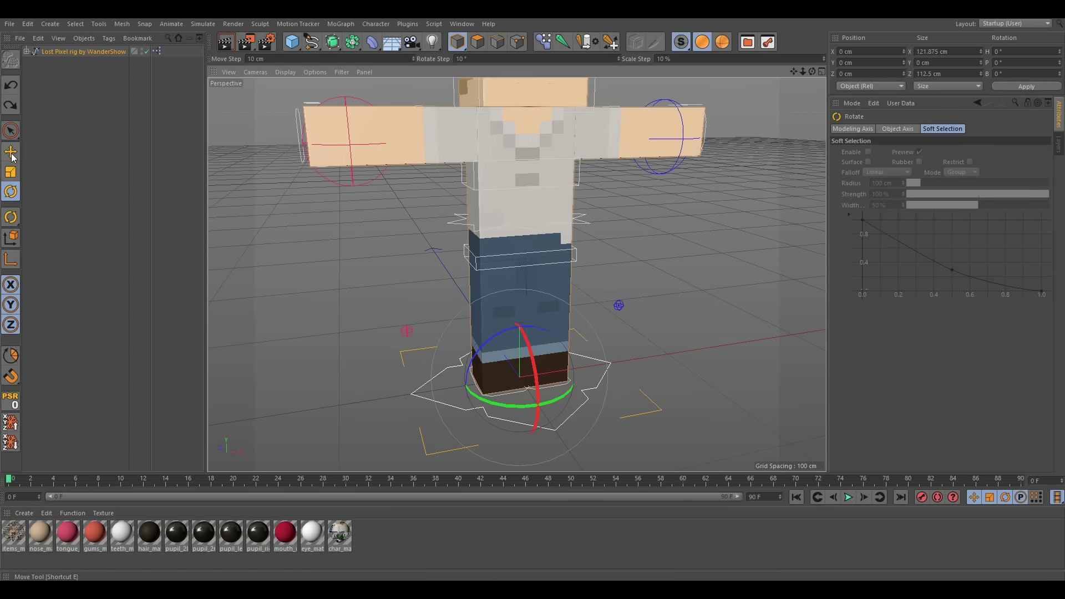
click(11, 157)
drag(613, 401, 693, 321)
key(ctrl+z)
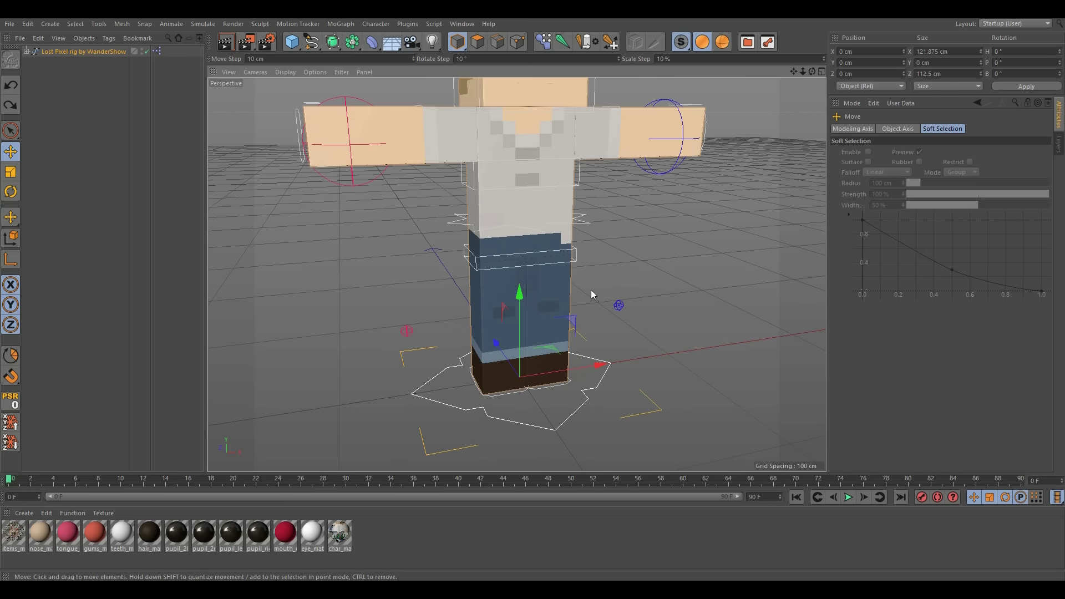
Move the right foot controller to about Y -36 cm and Z 24 cm to bend the leg
click(514, 398)
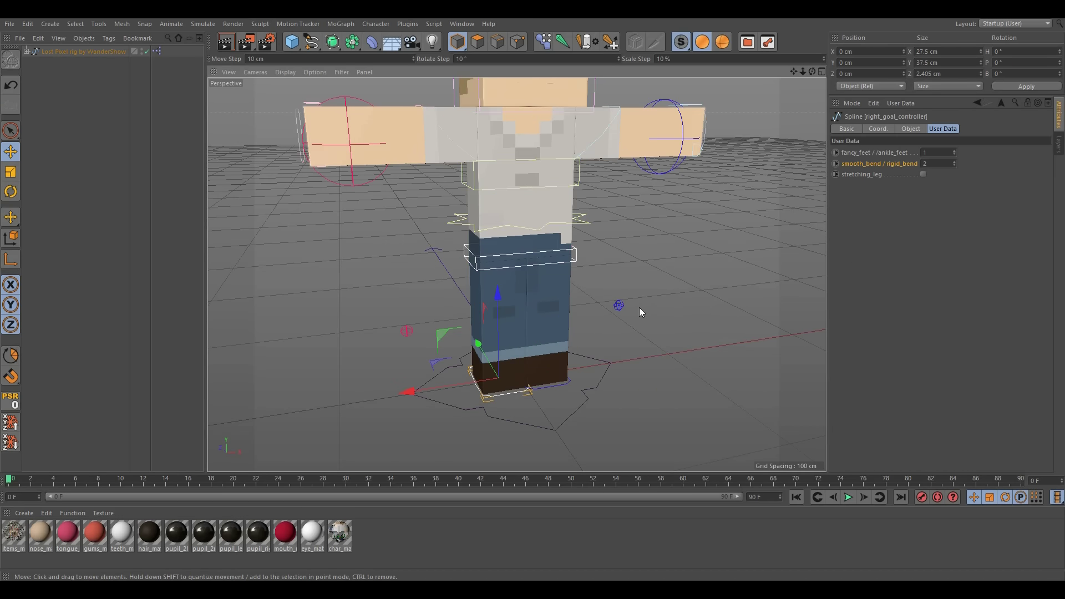
scroll(516, 393, up, 5)
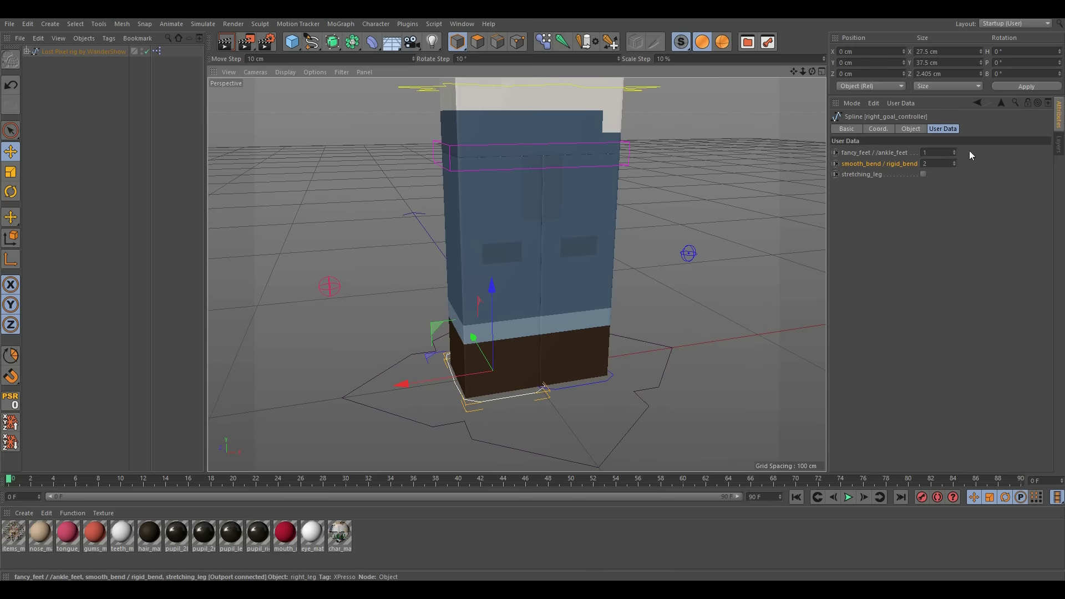
alt+drag(514, 245, 570, 301)
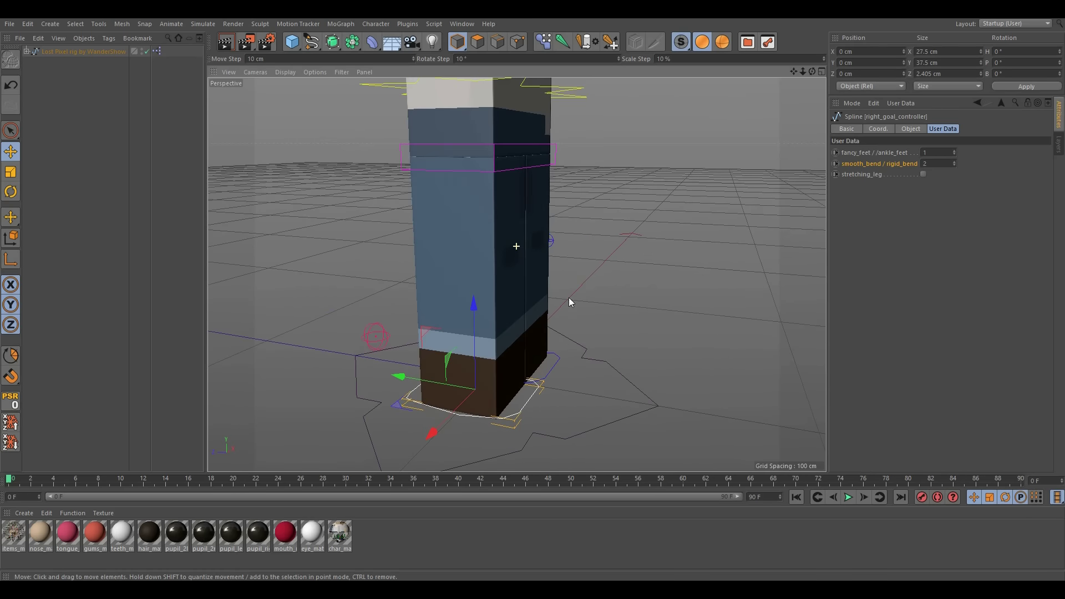
drag(425, 332, 563, 273)
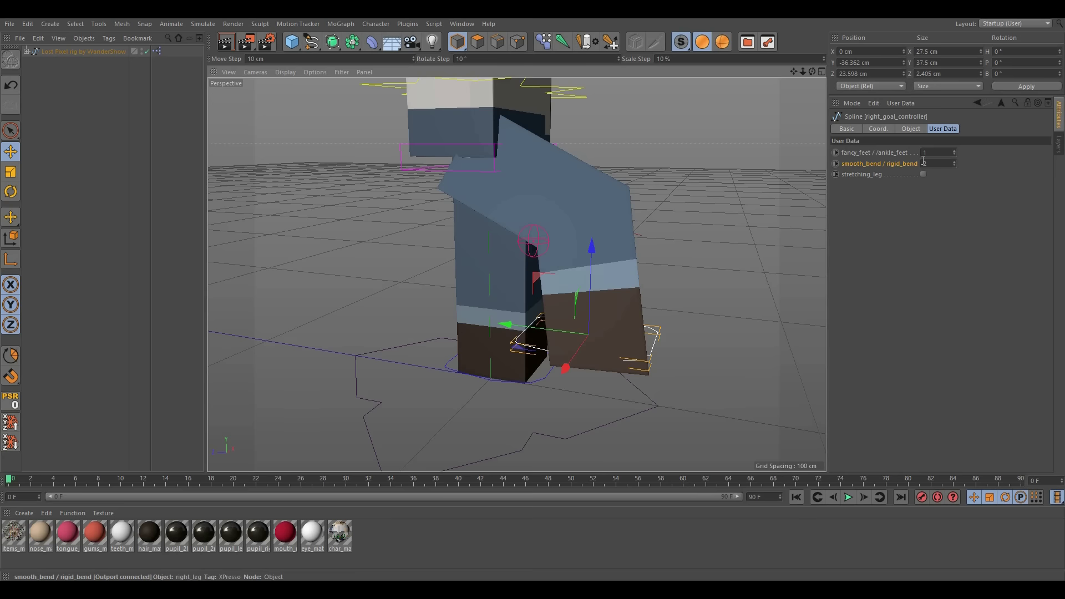
Set the right foot controller's fancy_feet / ankle_feet to 2 and smooth_bend / rigid_bend to 1
click(951, 151)
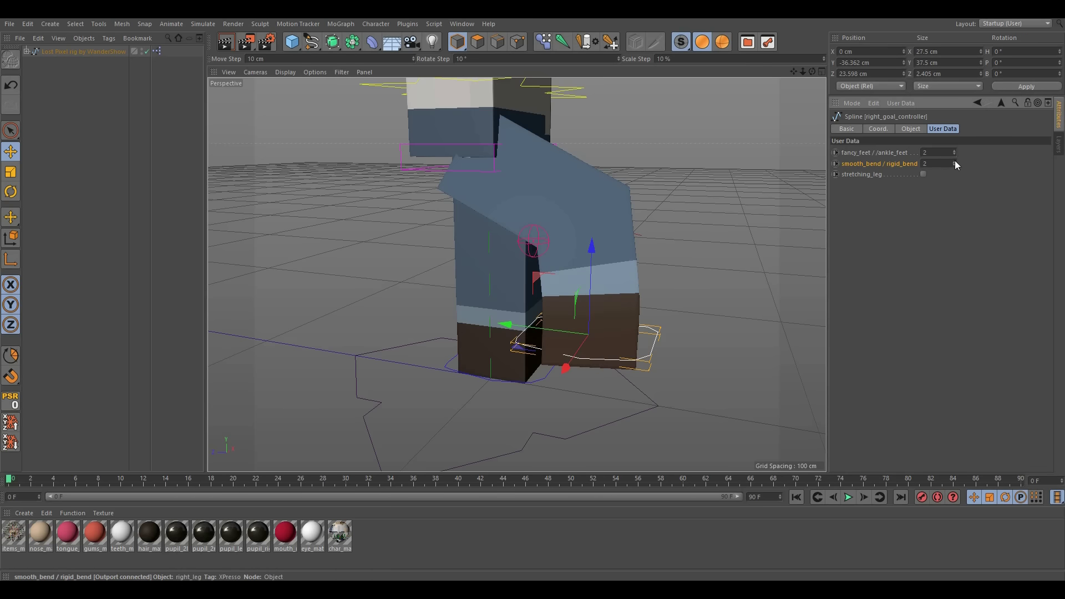
click(953, 165)
alt+drag(604, 201, 651, 278)
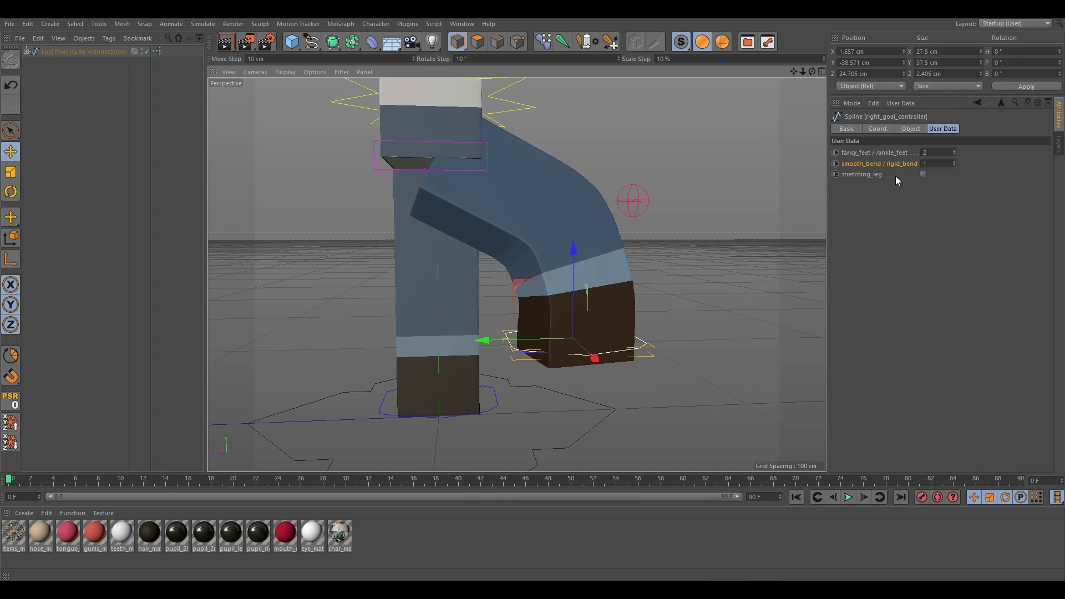
Compare smooth_bend / rigid_bend values 2 and 1 on the bent right leg, and set fancy_feet / ankle_feet to 1
click(954, 161)
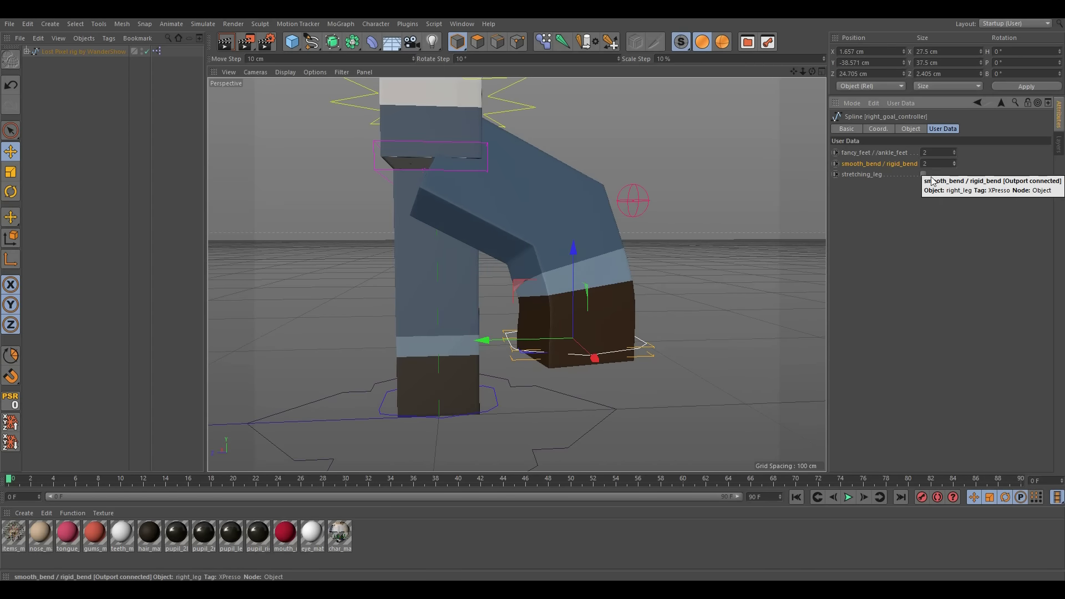
click(954, 164)
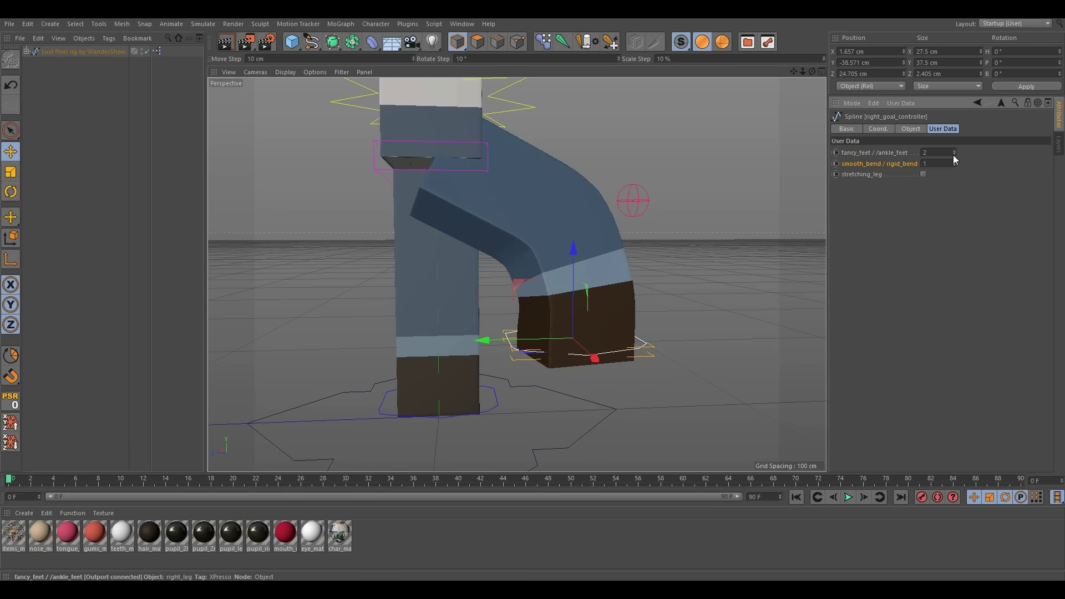
click(954, 162)
click(954, 165)
click(954, 155)
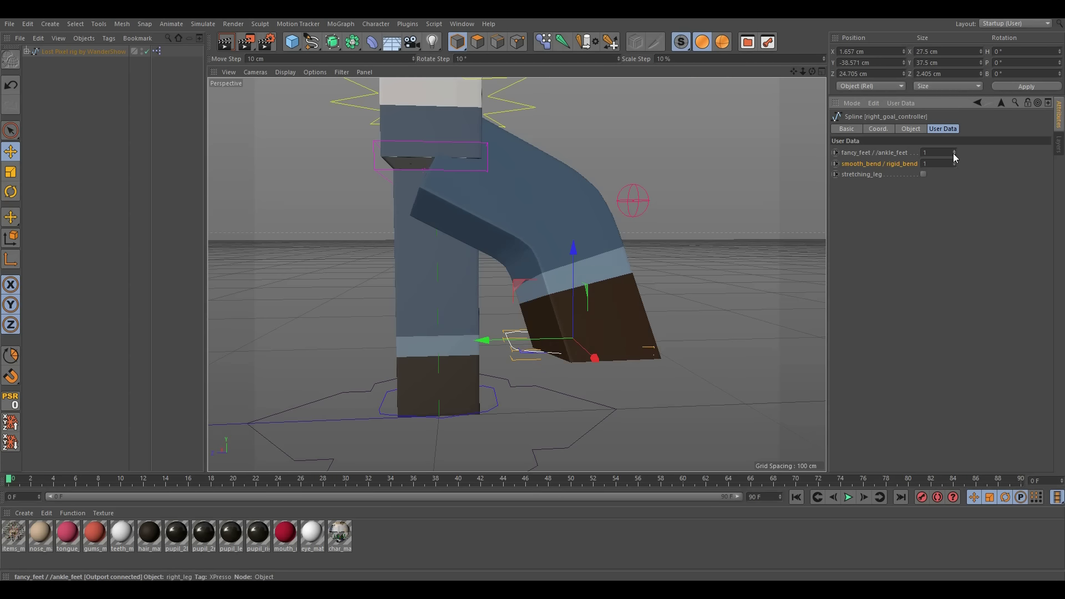
Try fancy_feet / ankle_feet at 2, return it to 1, and set smooth_bend / rigid_bend to 2
alt+drag(561, 273, 455, 266)
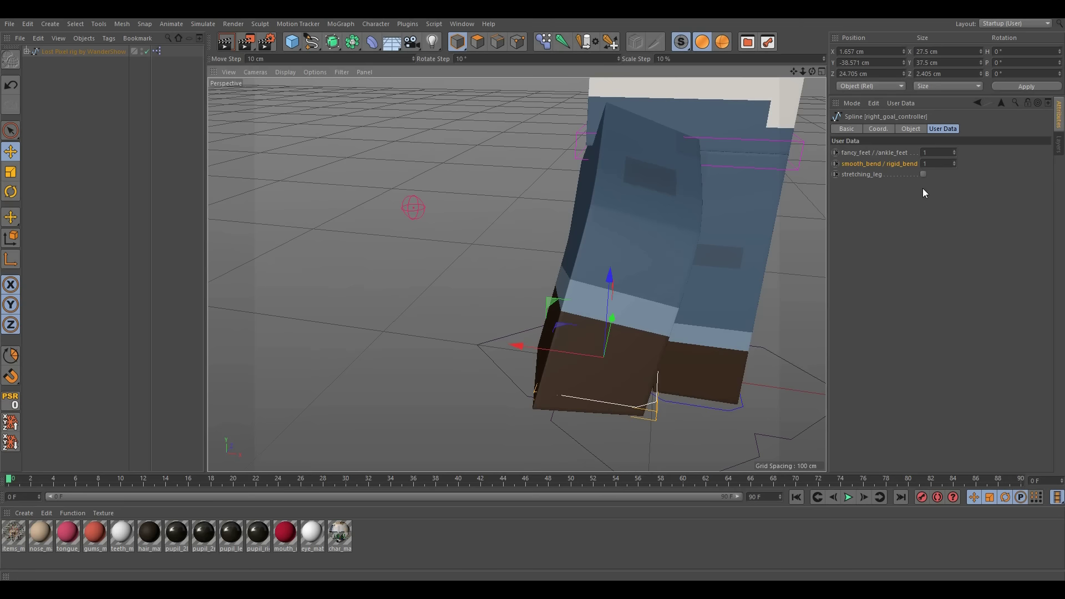
click(953, 151)
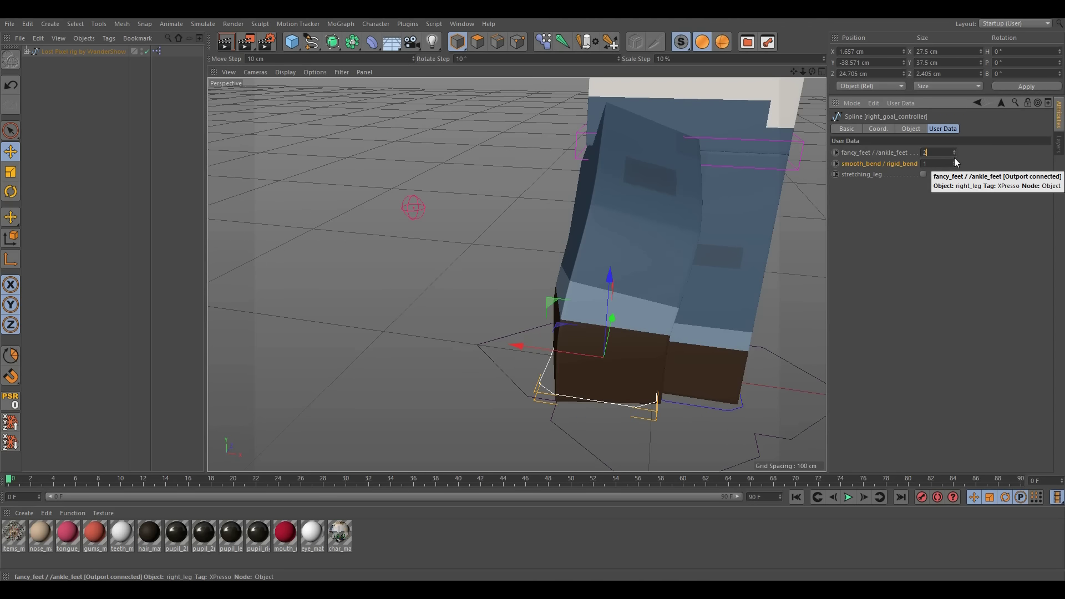
click(954, 156)
click(954, 161)
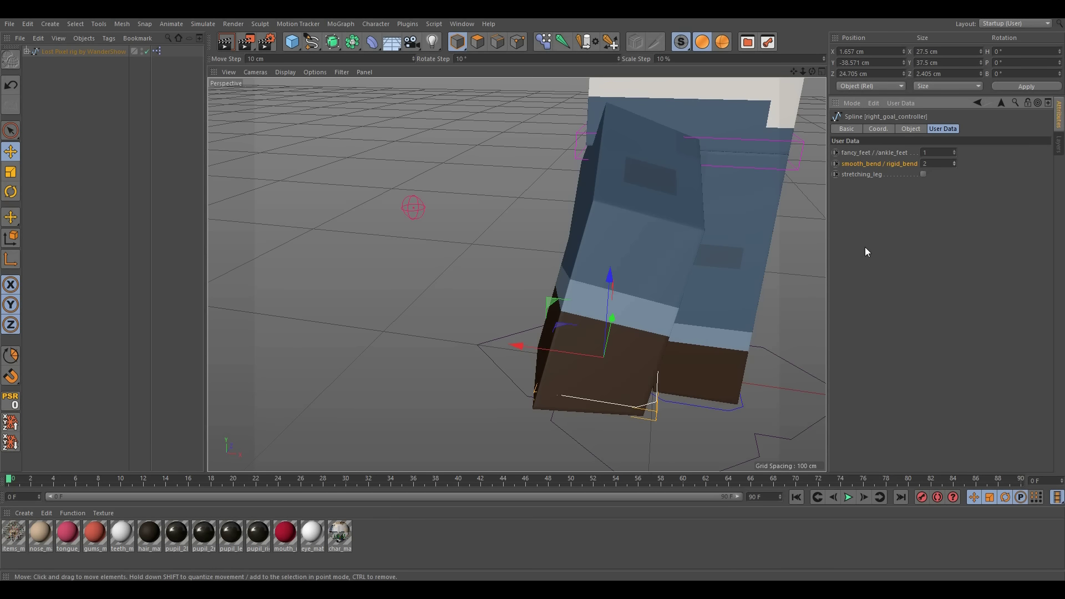
Test stretching_leg by moving the right foot controller away from the body with the option off and on, and leave it off
drag(621, 238, 554, 371)
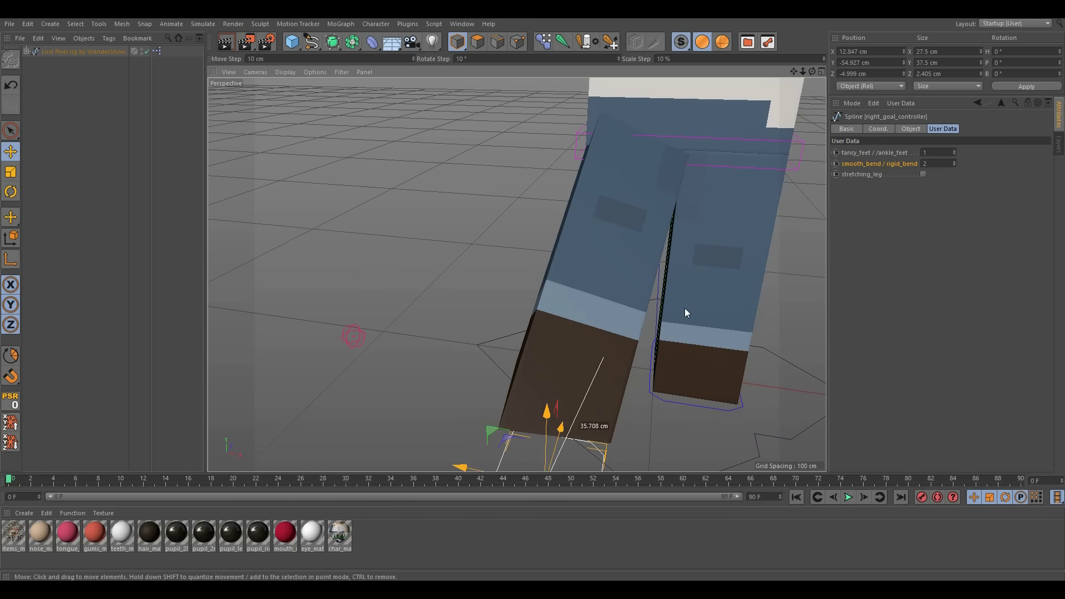
click(922, 174)
alt+middle_drag(564, 381, 561, 265)
alt+drag(561, 265, 711, 258)
drag(682, 321, 487, 304)
click(923, 174)
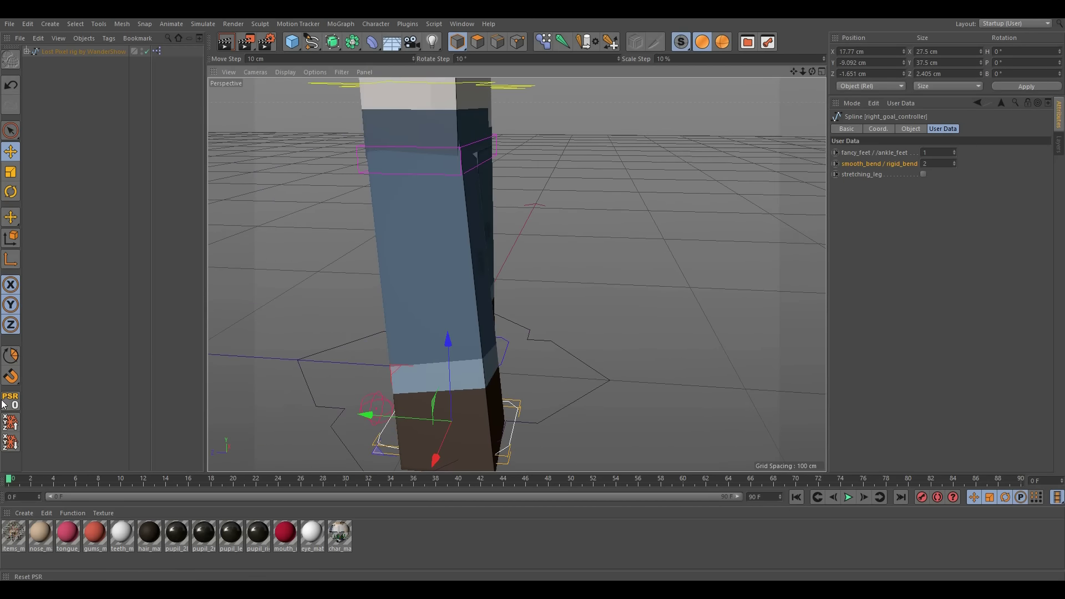
Reset the right foot controller's position, rotation and scale, and try rotating it
click(2, 400)
alt+drag(337, 336, 200, 244)
alt+middle_drag(583, 298, 487, 213)
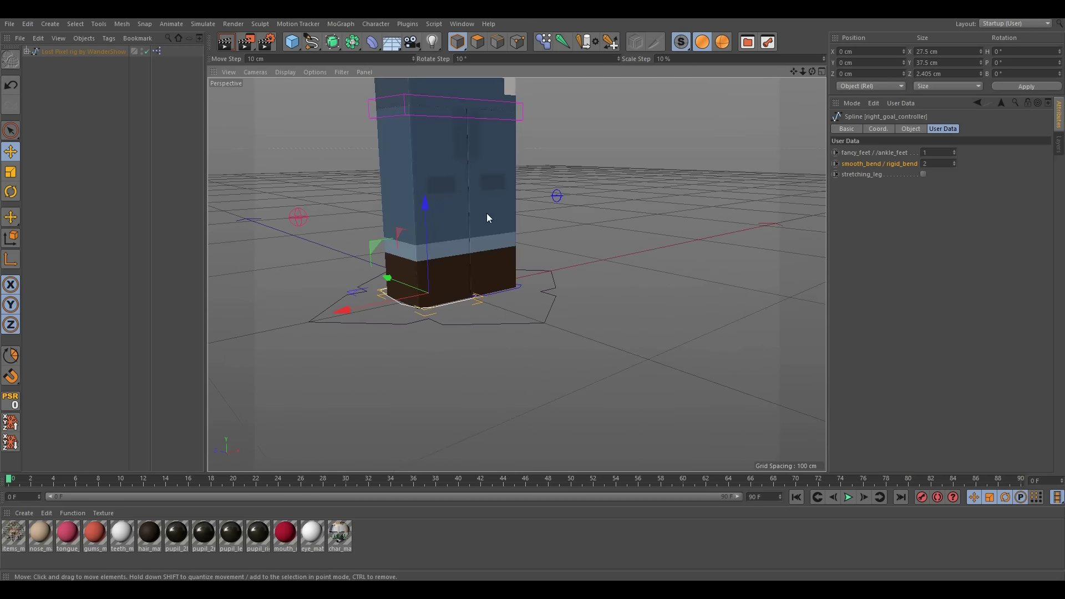
click(9, 192)
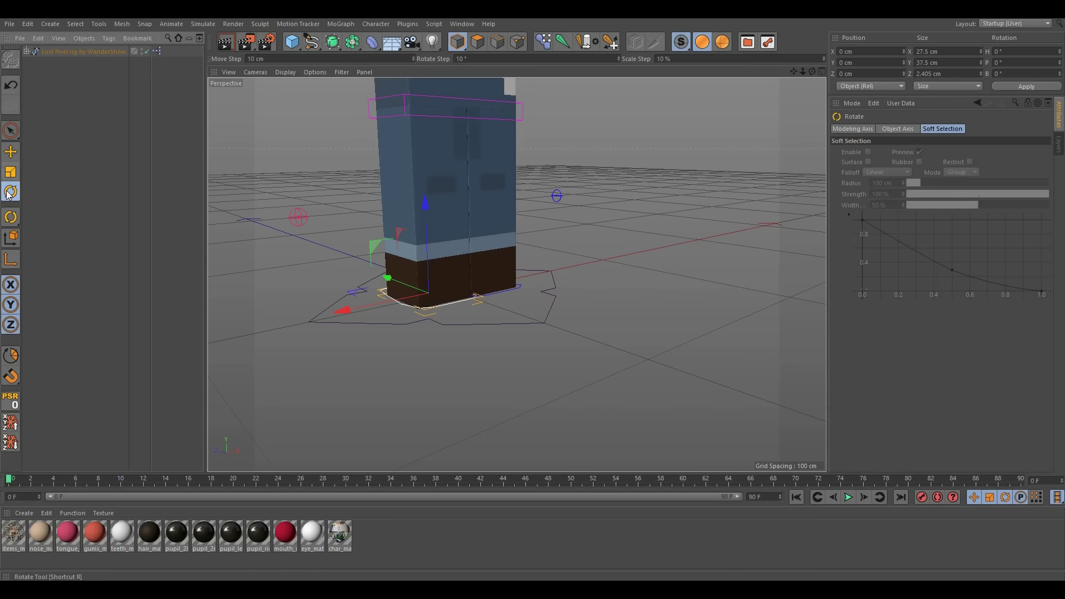
drag(442, 271, 417, 258)
Try moving the right knee's pole null, and undo the move
click(297, 217)
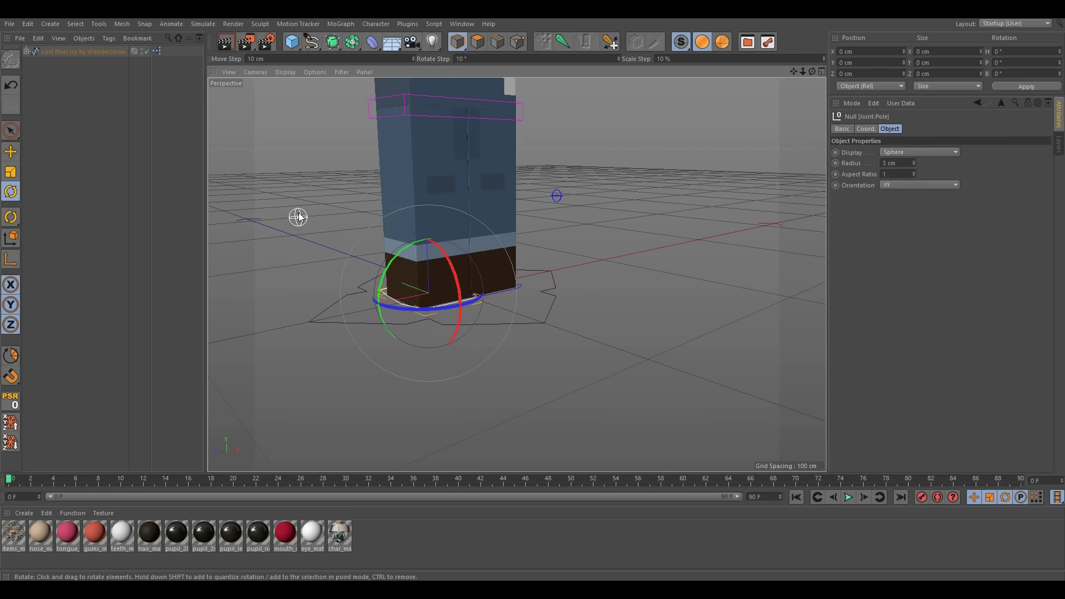
click(18, 149)
drag(267, 209, 310, 226)
key(ctrl+z)
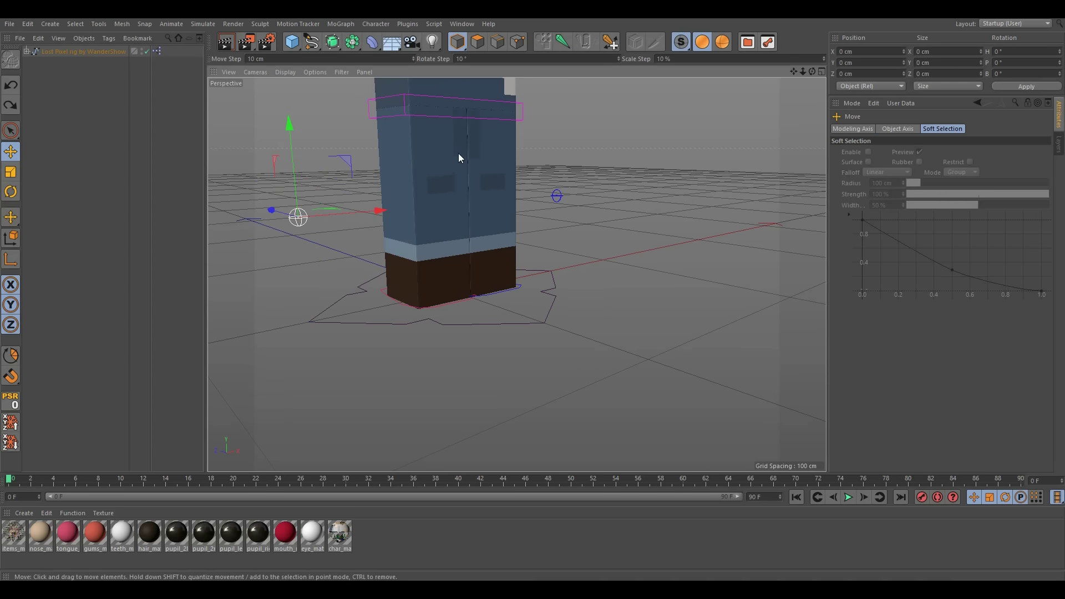
Try rotating the root controller around the hips, undo the rotation, and return to the Move tool
alt+middle_drag(458, 153, 520, 305)
alt+right_drag(521, 305, 494, 331)
alt+drag(494, 331, 504, 281)
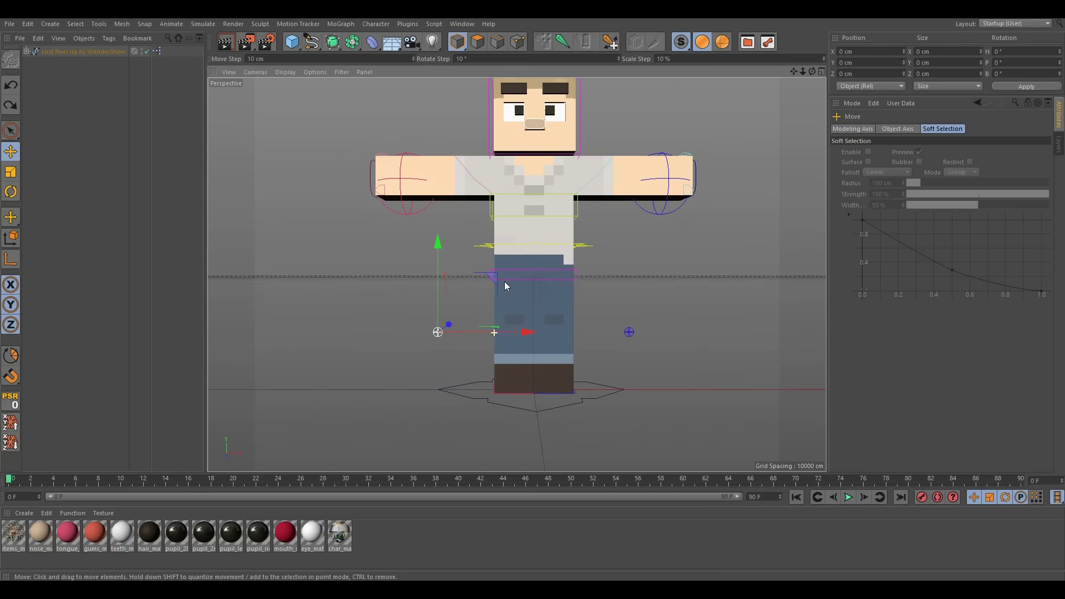
scroll(504, 285, up, 2)
click(587, 270)
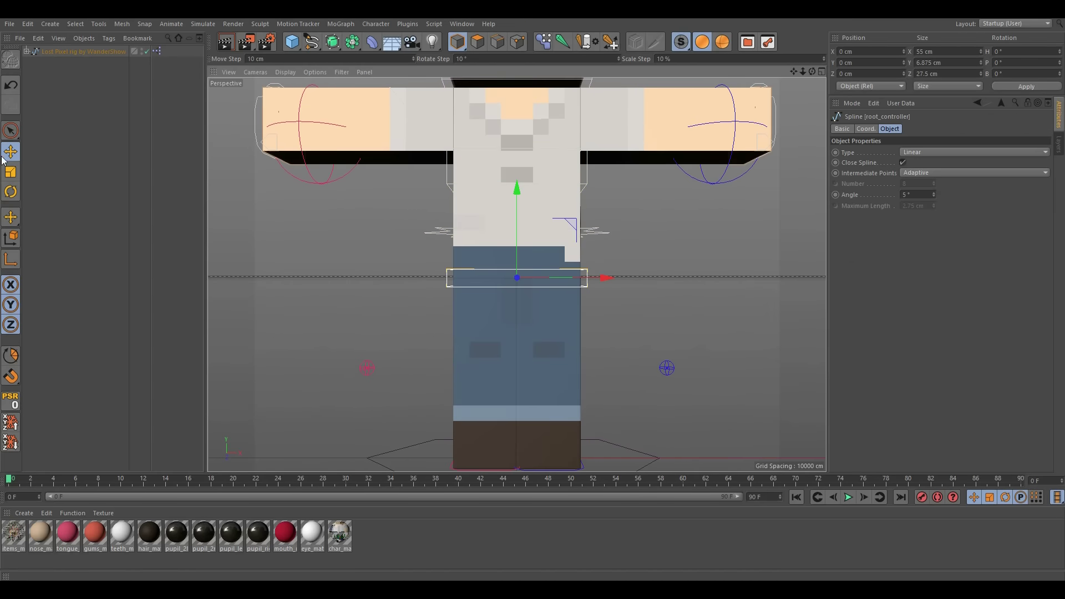
click(11, 192)
drag(534, 255, 568, 267)
key(ctrl+z)
key(e)
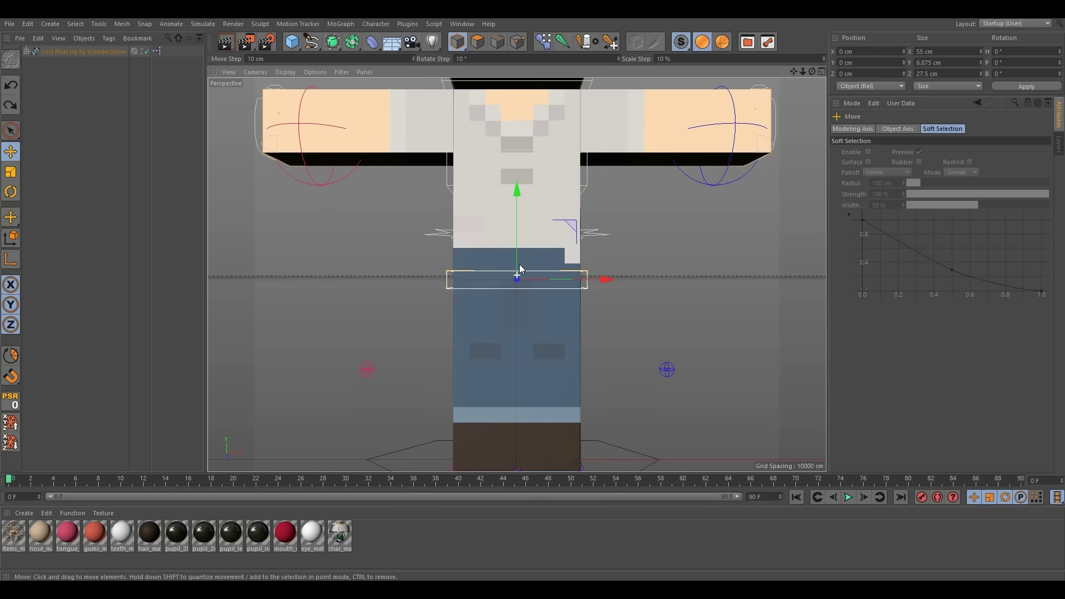
Try moving the spline null inside the hips about 9 cm, and undo the move
alt+middle_drag(519, 265, 499, 309)
alt+drag(530, 290, 616, 317)
alt+right_drag(491, 323, 511, 312)
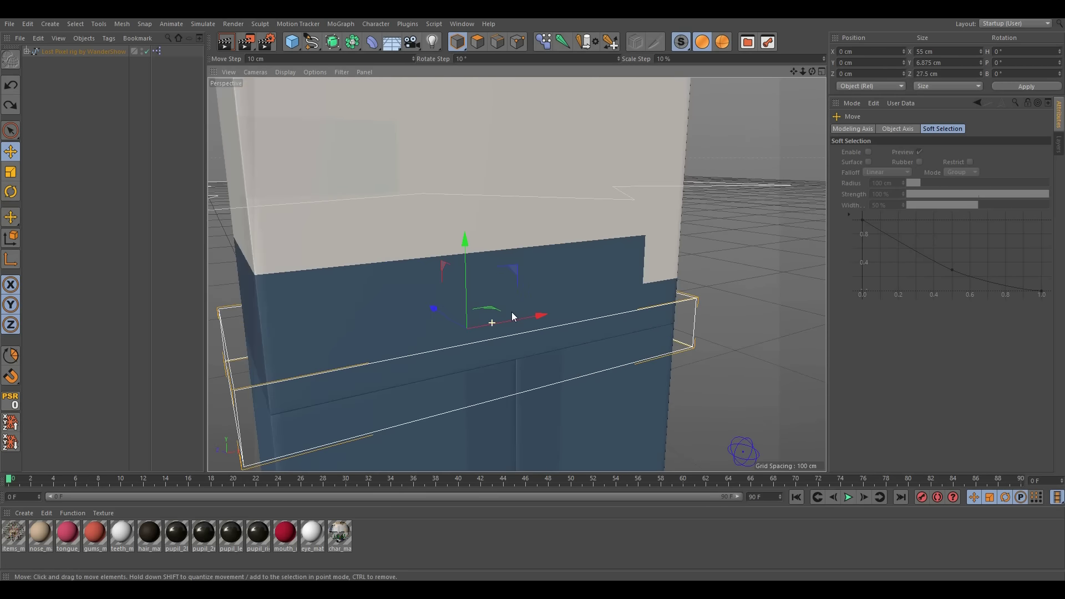
click(479, 317)
alt+drag(479, 318, 279, 299)
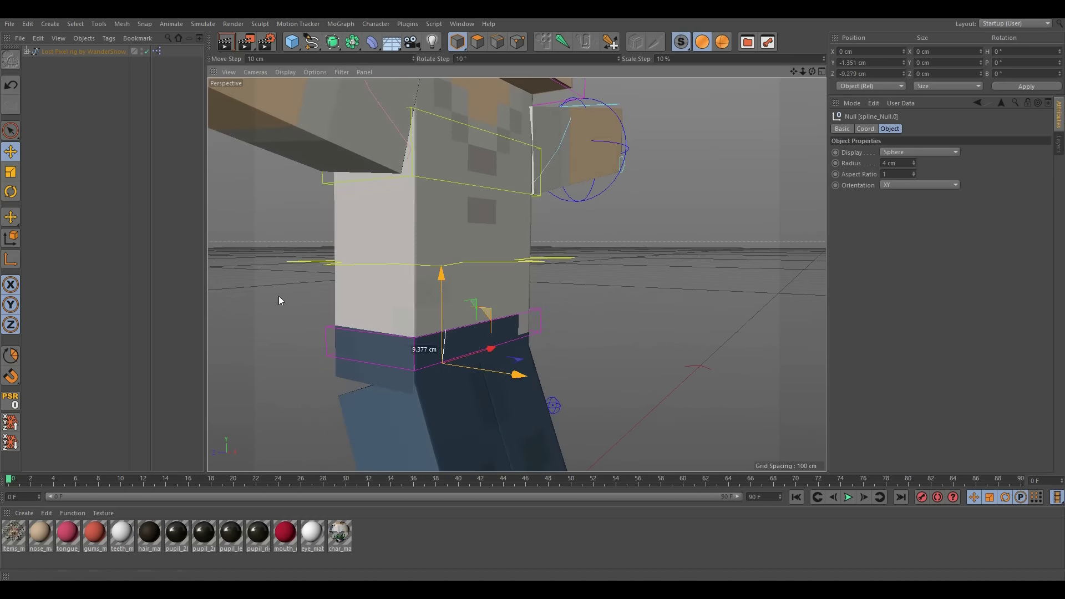
key(ctrl+z)
Try rotating the hip null about 15° in B, and undo the rotation
click(11, 191)
drag(453, 341, 460, 258)
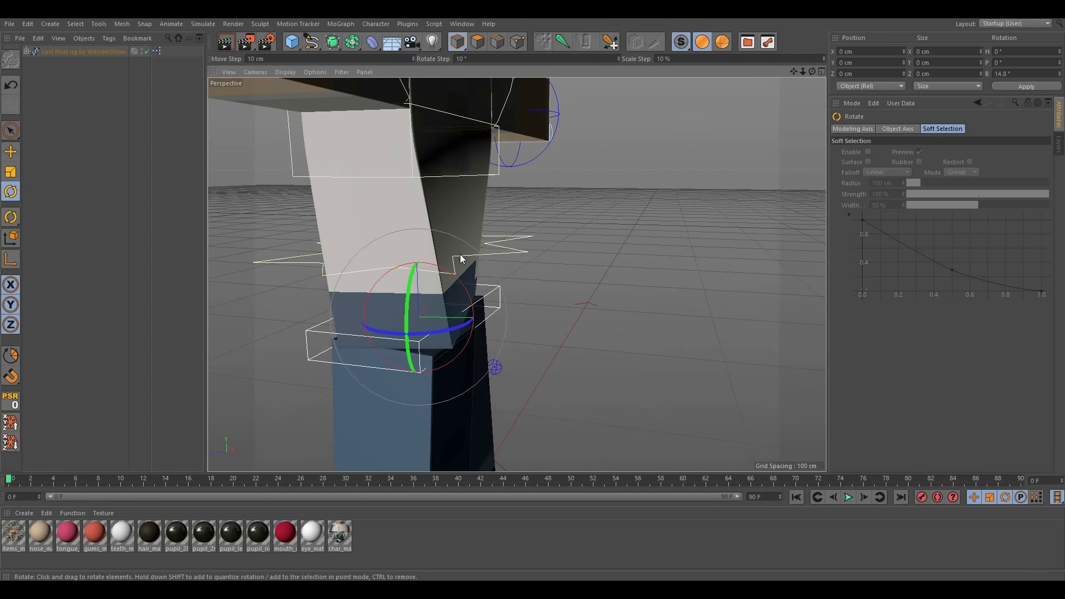
alt+middle_drag(460, 254, 474, 287)
key(ctrl+z)
Try moving the pelvis controller to about Y 1.5 cm and Z 20 cm, and undo the move
click(523, 281)
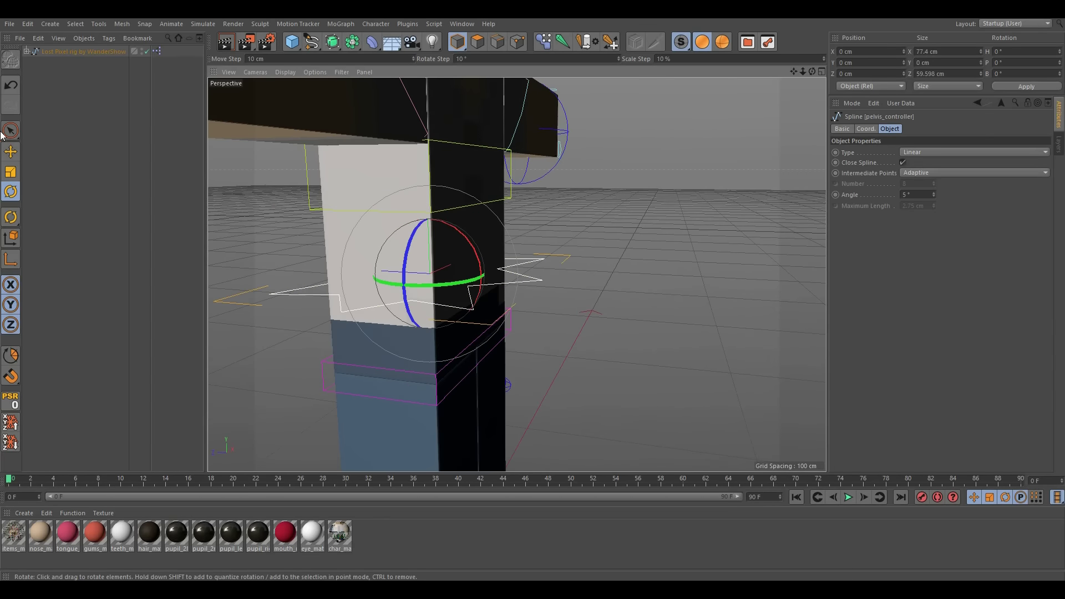
click(10, 155)
drag(394, 216, 313, 207)
scroll(378, 219, down, 5)
alt+drag(361, 272, 425, 328)
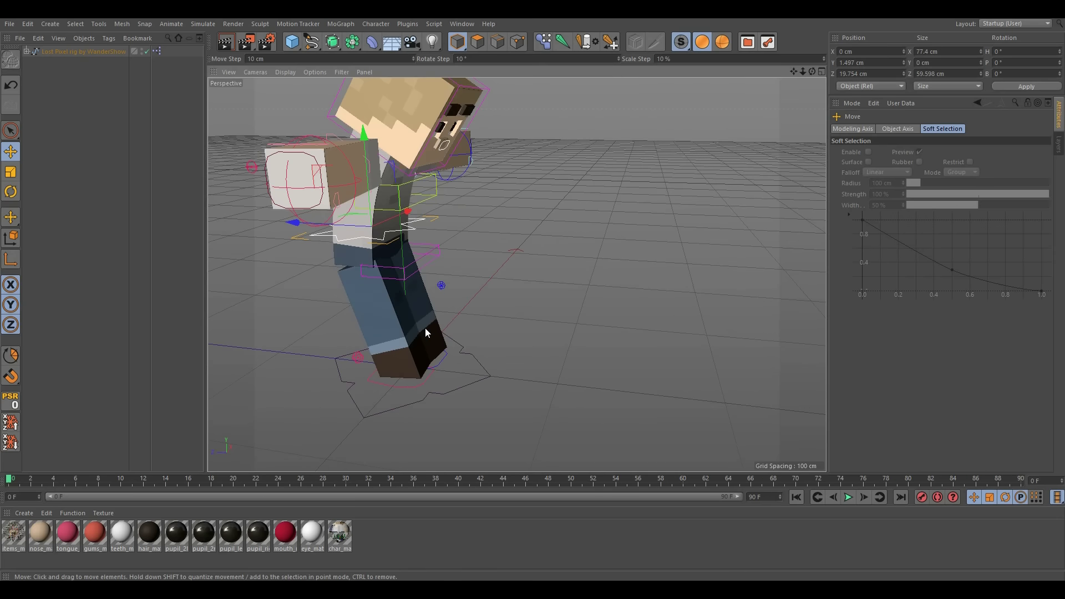
click(333, 191)
mouse_move(316, 171)
mouse_down()
mouse_move(351, 173)
mouse_move(331, 181)
mouse_up()
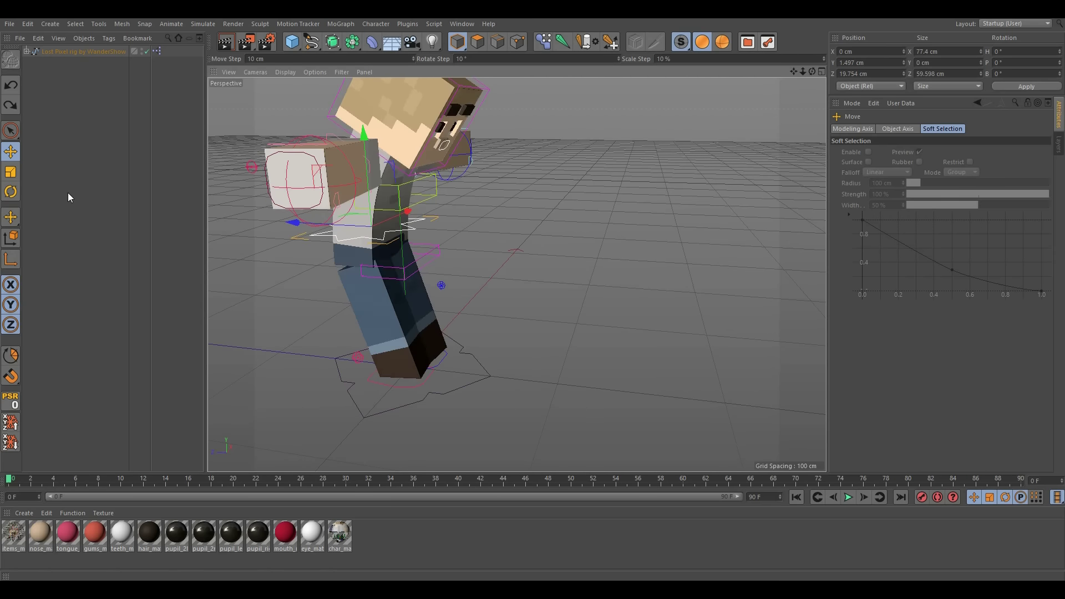
key(ctrl+z)
Try rotating the pelvis controller, and undo the rotation
key(r)
drag(415, 211, 341, 225)
key(ctrl+z)
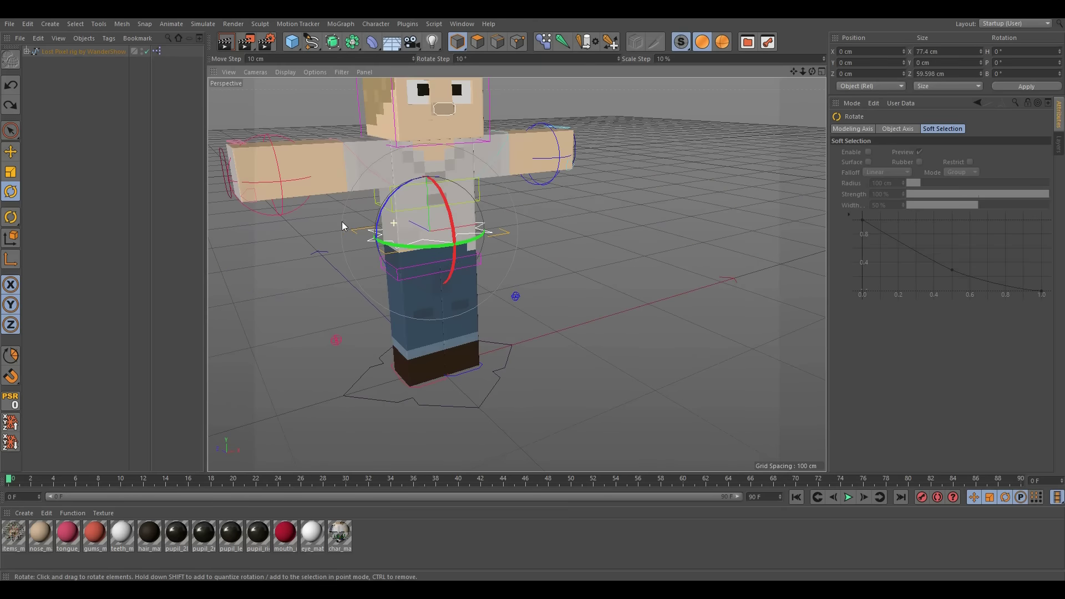
Try moving the back controller on the upper torso in several directions, and undo the moves
scroll(469, 186, up, 5)
alt+middle_drag(463, 192, 475, 231)
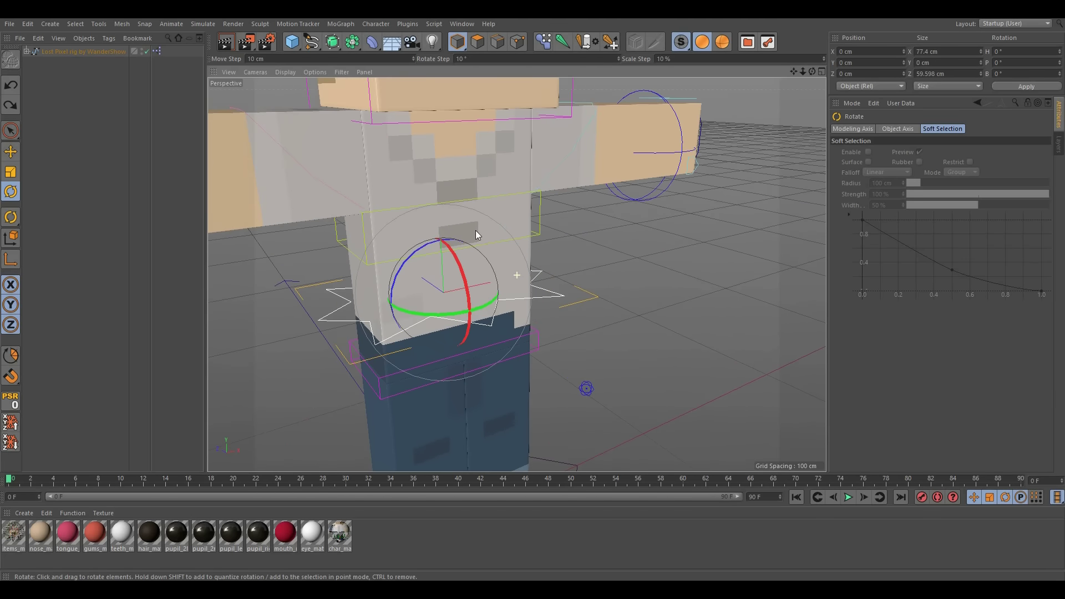
click(541, 221)
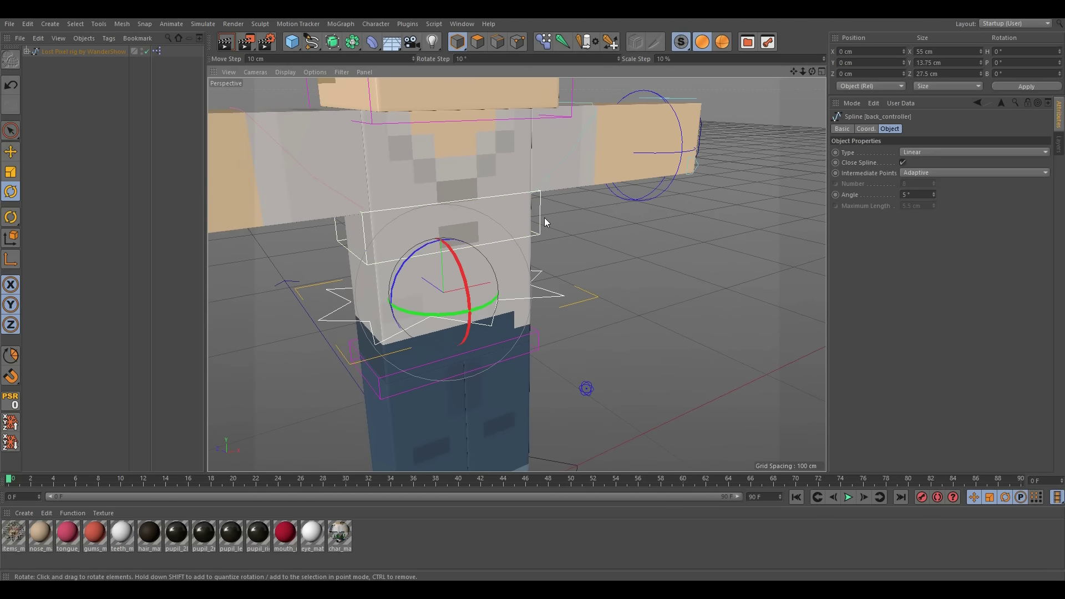
click(10, 151)
drag(435, 135, 440, 190)
key(ctrl+z)
key(ctrl+z)
key(ctrl+z)
key(ctrl+z)
key(ctrl+z)
key(ctrl+z)
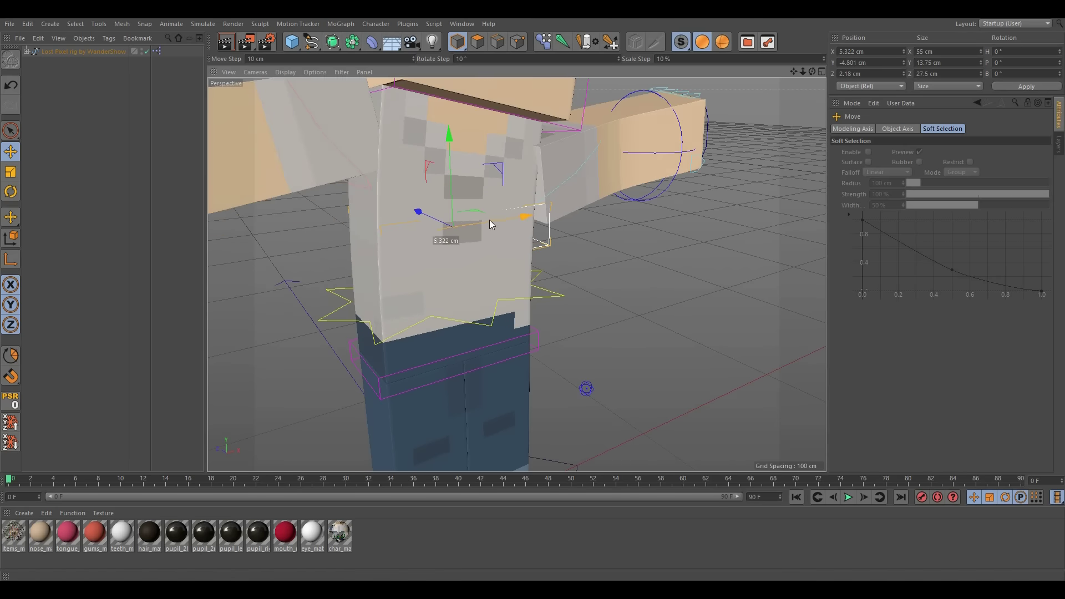
Try rotating the back controller, and undo the rotation
click(10, 193)
drag(424, 185, 393, 195)
key(ctrl+z)
alt+drag(478, 189, 419, 187)
scroll(419, 187, down, 3)
alt+drag(423, 259, 513, 247)
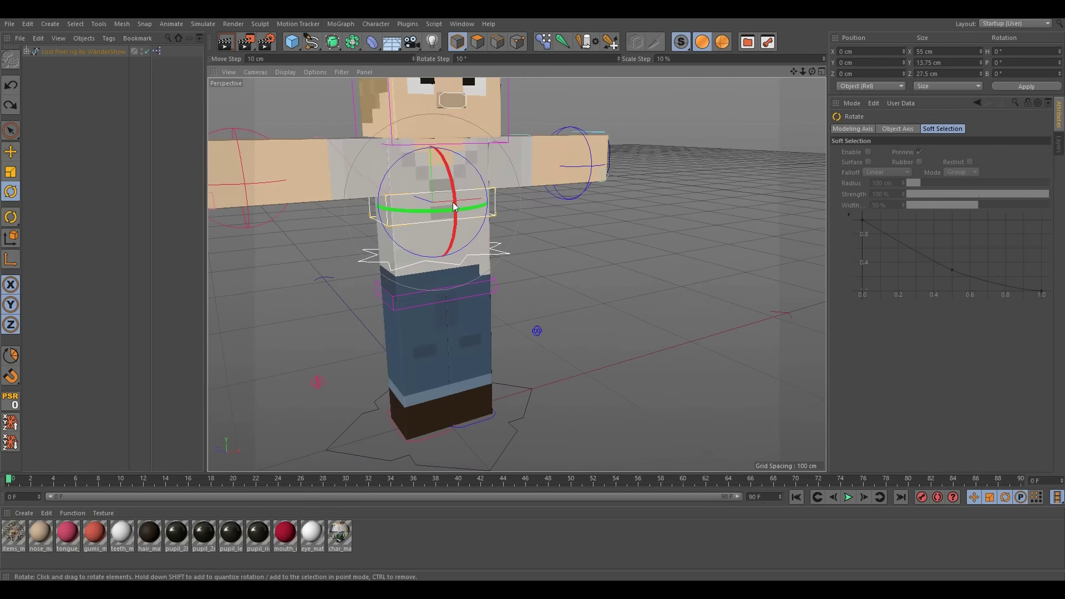
Try moving the right arm controller at the shoulder in several directions, and undo the moves
key(ctrl+shift+z)
key(ctrl+shift+z)
key(ctrl+shift+z)
key(ctrl+shift+z)
key(ctrl+shift+z)
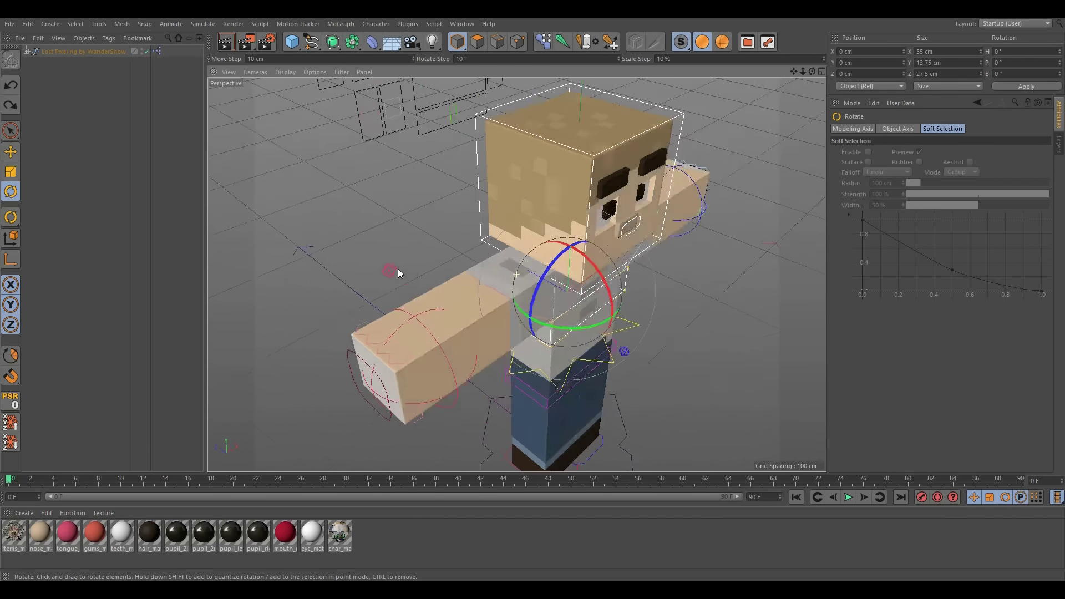
key(ctrl+shift+z)
click(436, 216)
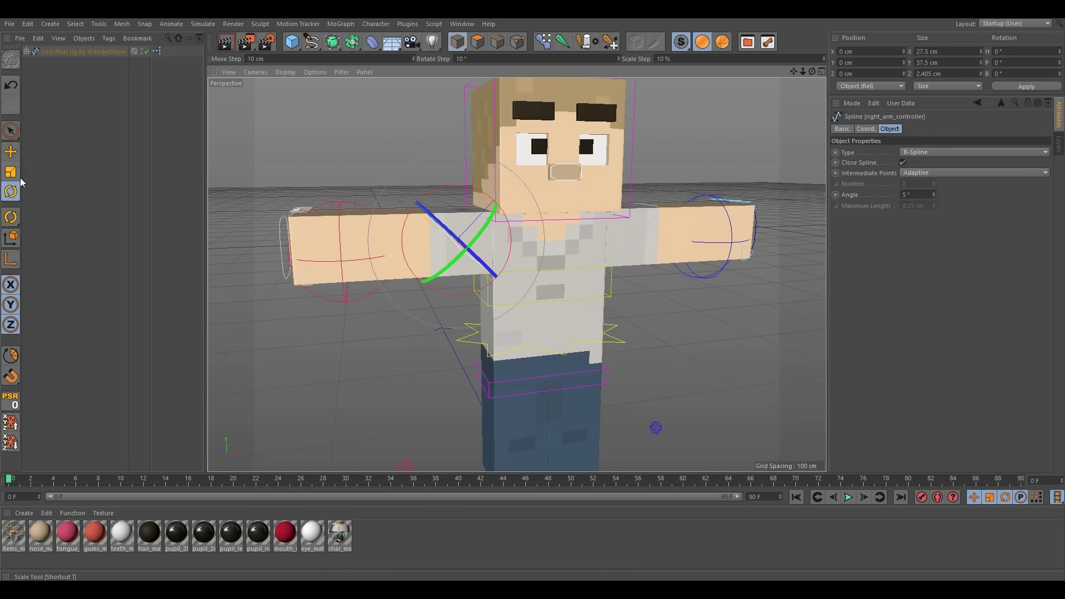
key(e)
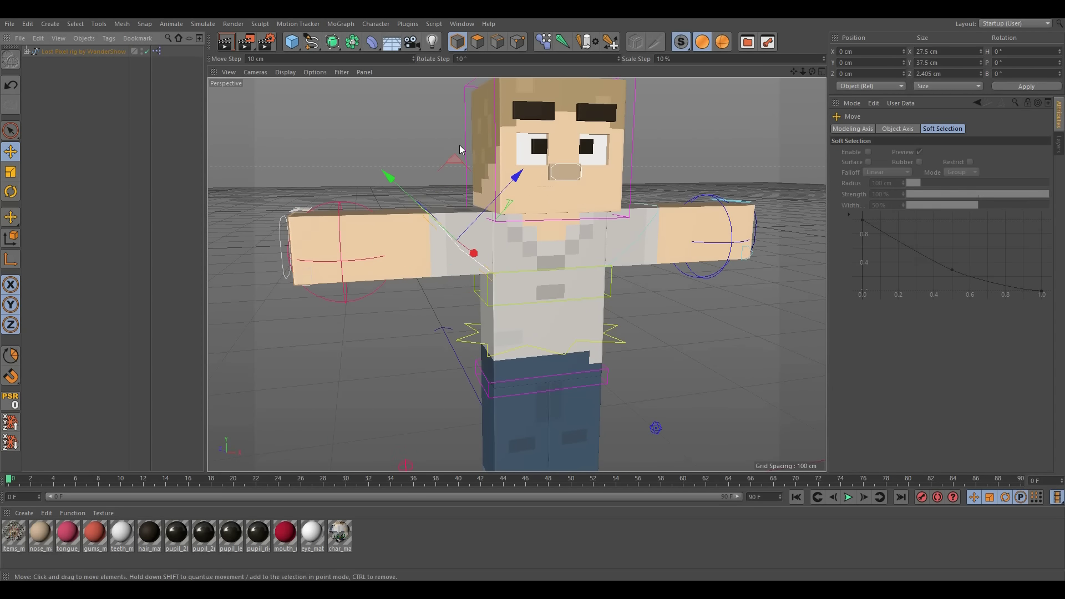
mouse_move(453, 159)
mouse_down()
mouse_move(437, 160)
mouse_move(456, 162)
mouse_up()
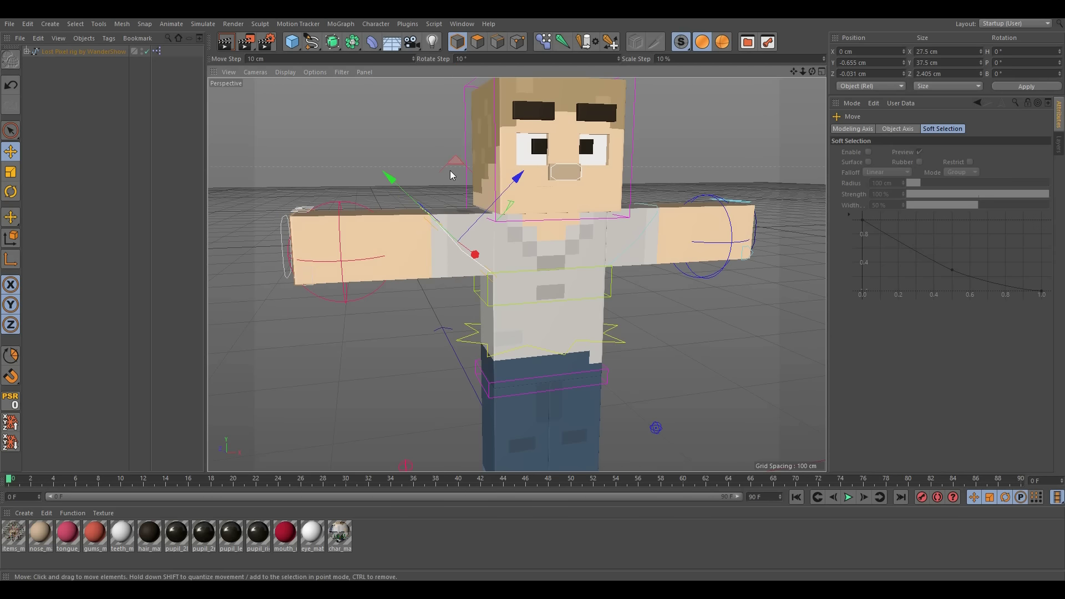
key(ctrl+z)
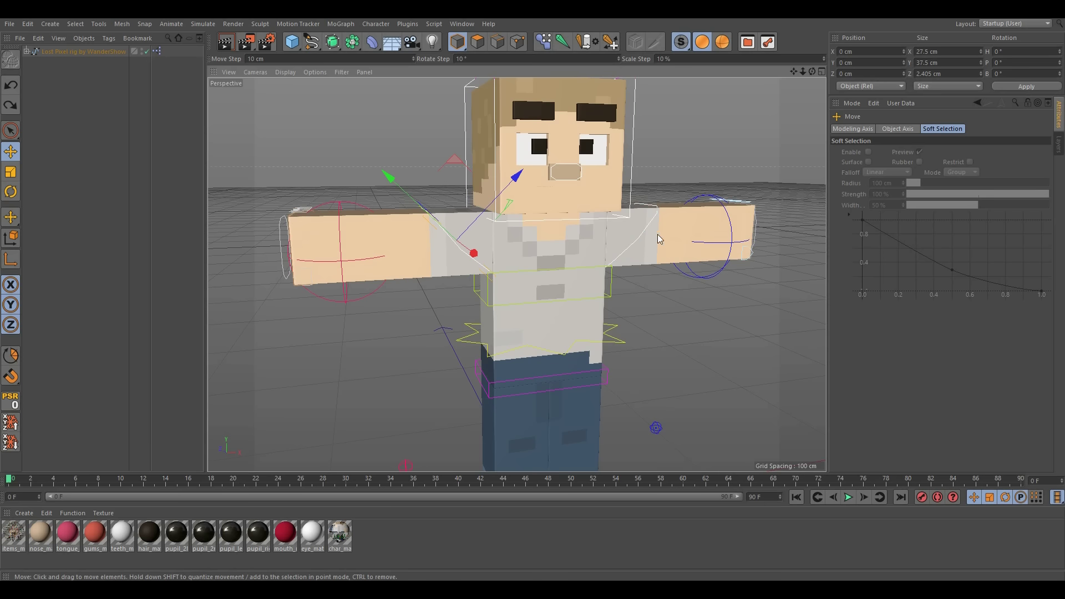
drag(448, 160, 357, 241)
key(ctrl+z)
key(ctrl+z)
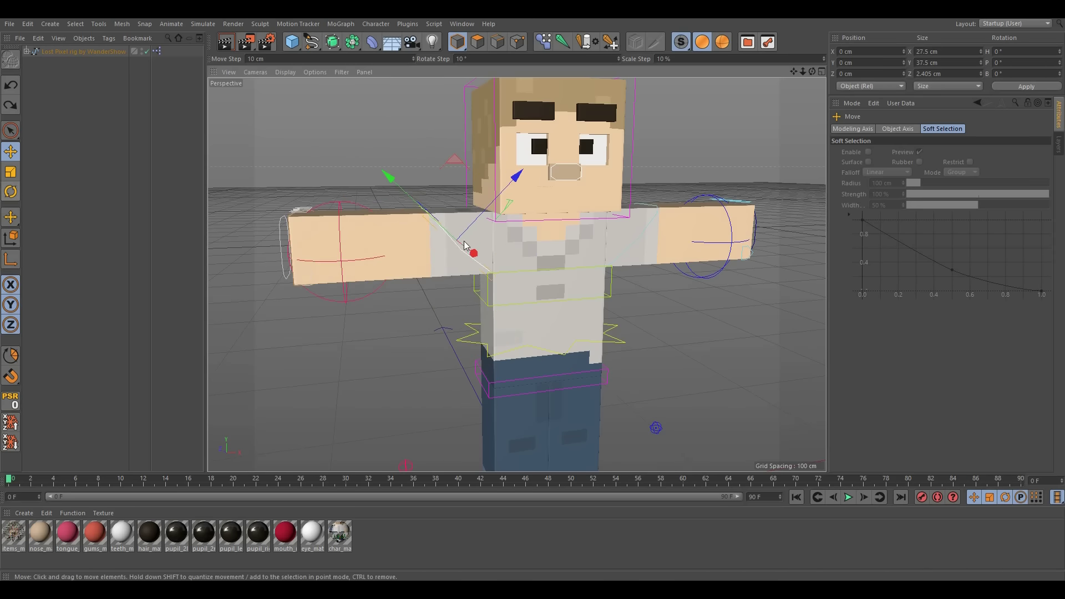
Bend the right arm by moving its goal controller to about X -33.4, Y 32.6, Z -8.7 cm, with smooth_bend / rigid_bend set to 2
click(341, 216)
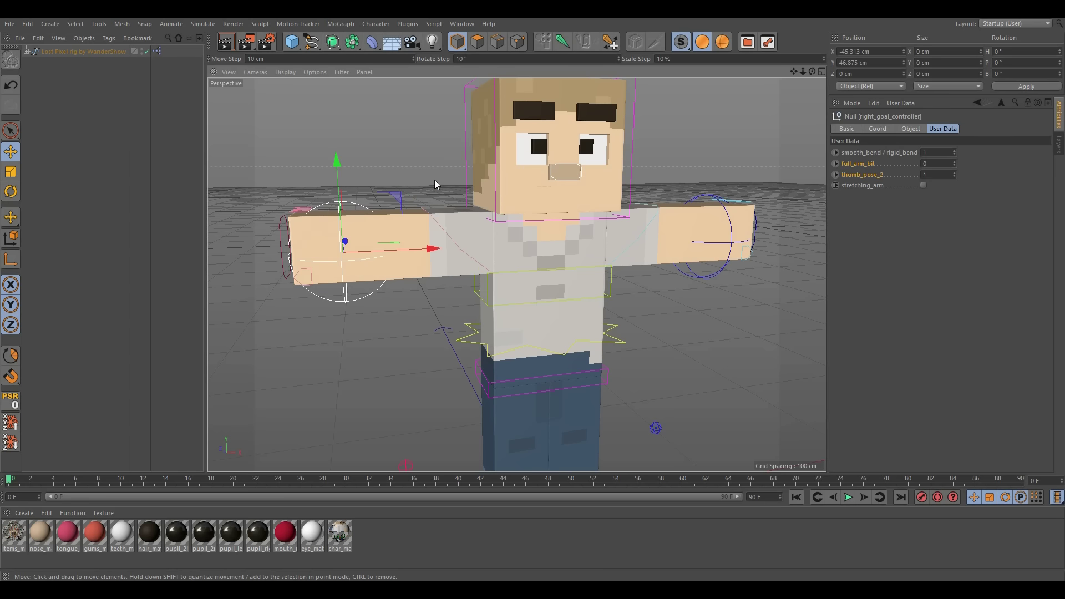
drag(400, 199, 499, 300)
mouse_move(425, 217)
mouse_down()
mouse_move(428, 231)
mouse_move(415, 231)
mouse_up()
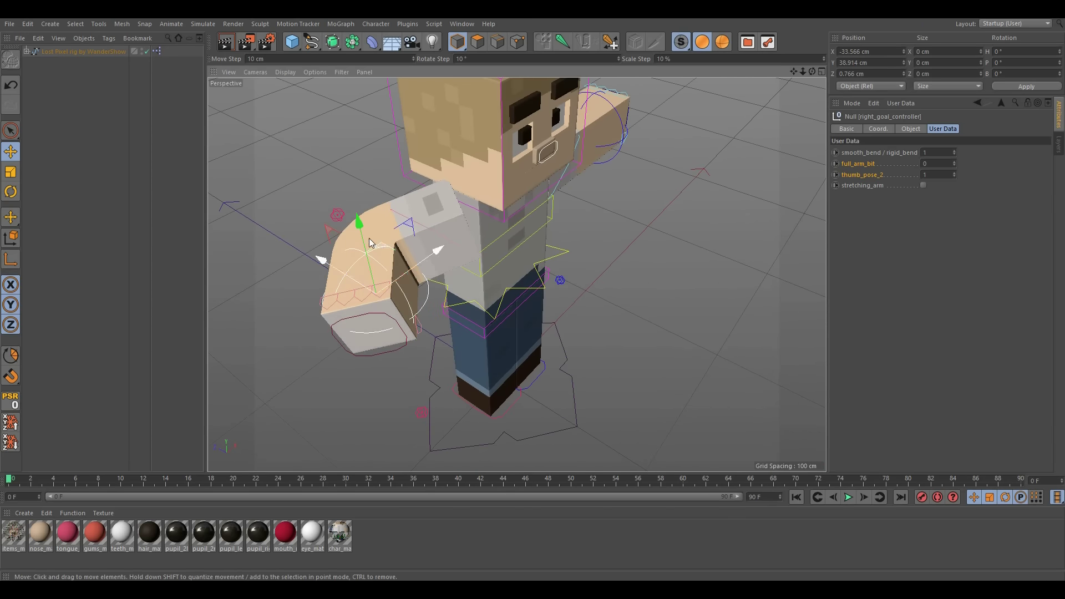
click(955, 151)
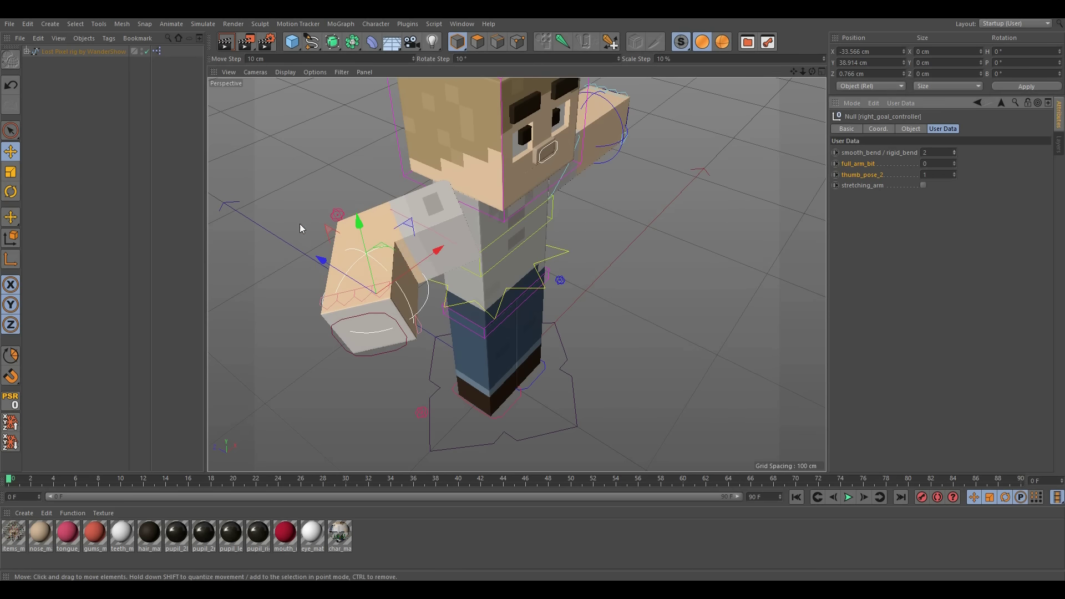
click(953, 151)
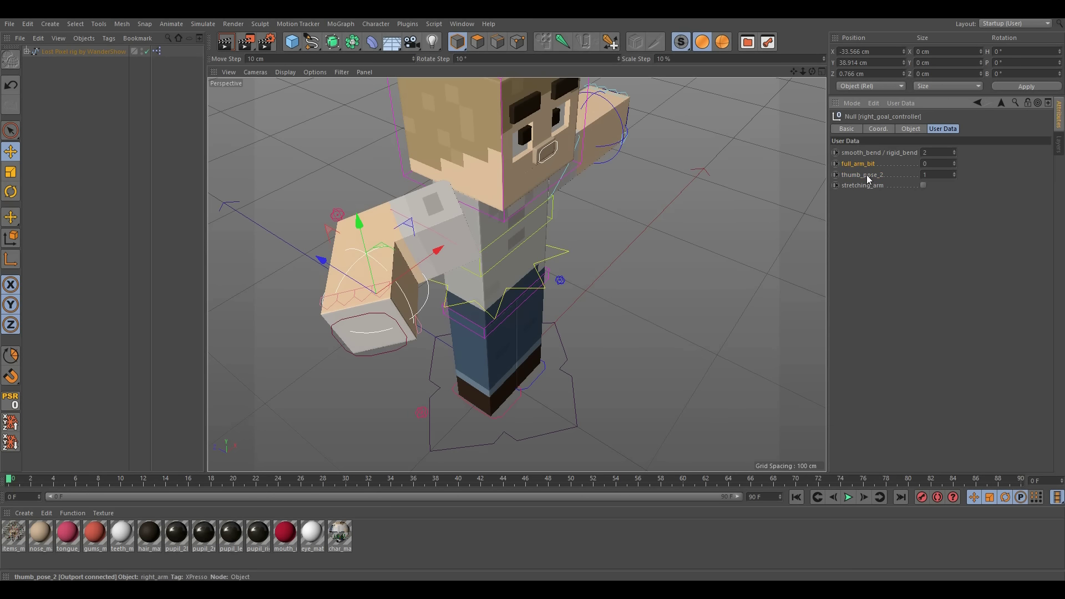
drag(412, 244, 447, 265)
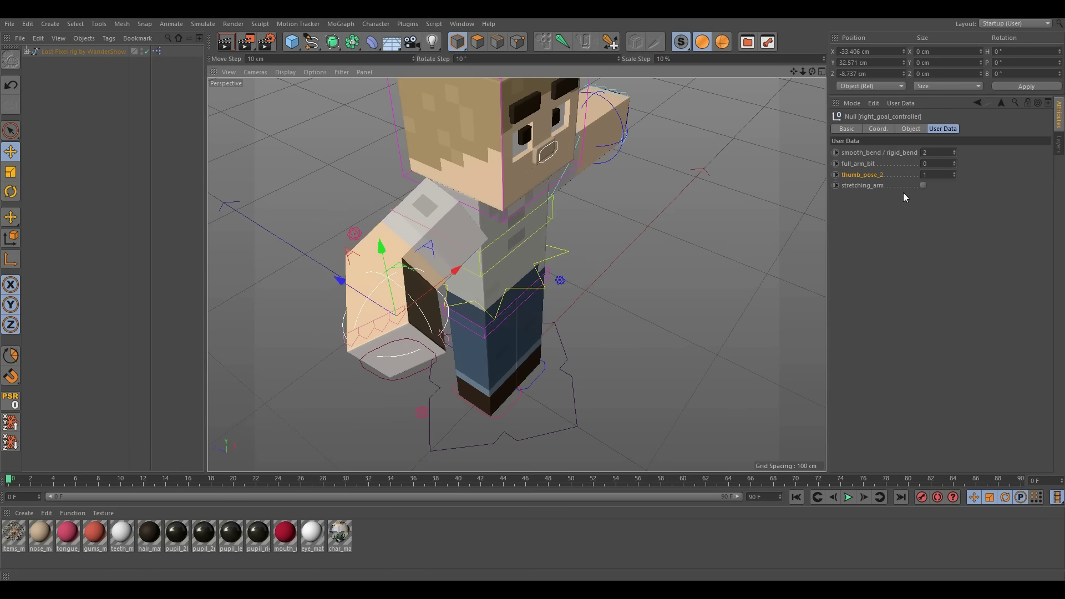
Try the stretching_arm option by pulling the right goal controller far from the shoulder and shifting the right arm controller, and undo these changes
click(923, 185)
drag(423, 299, 583, 339)
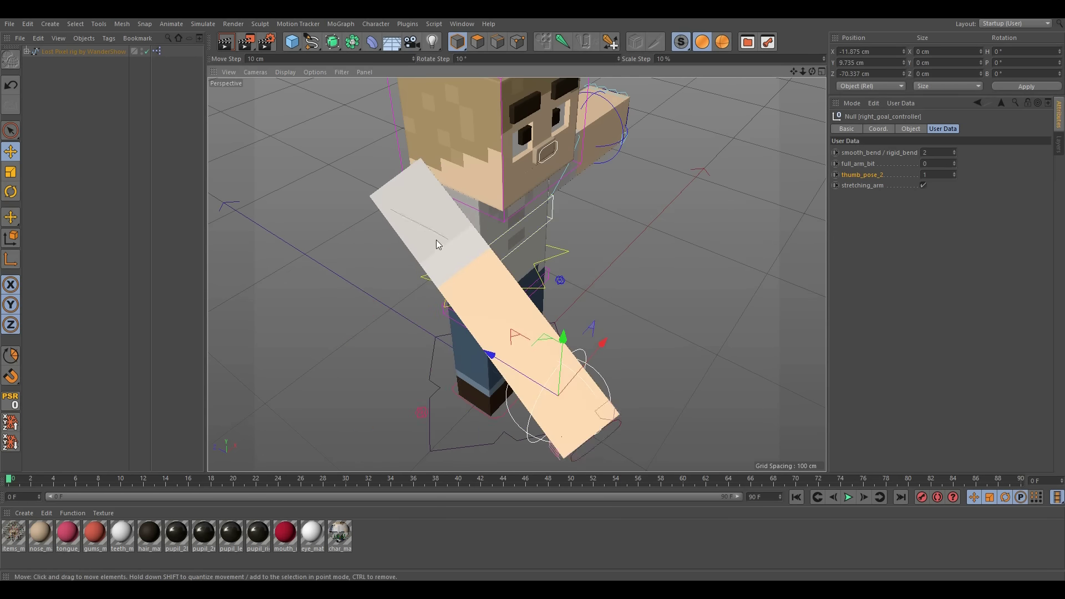
drag(421, 221, 447, 228)
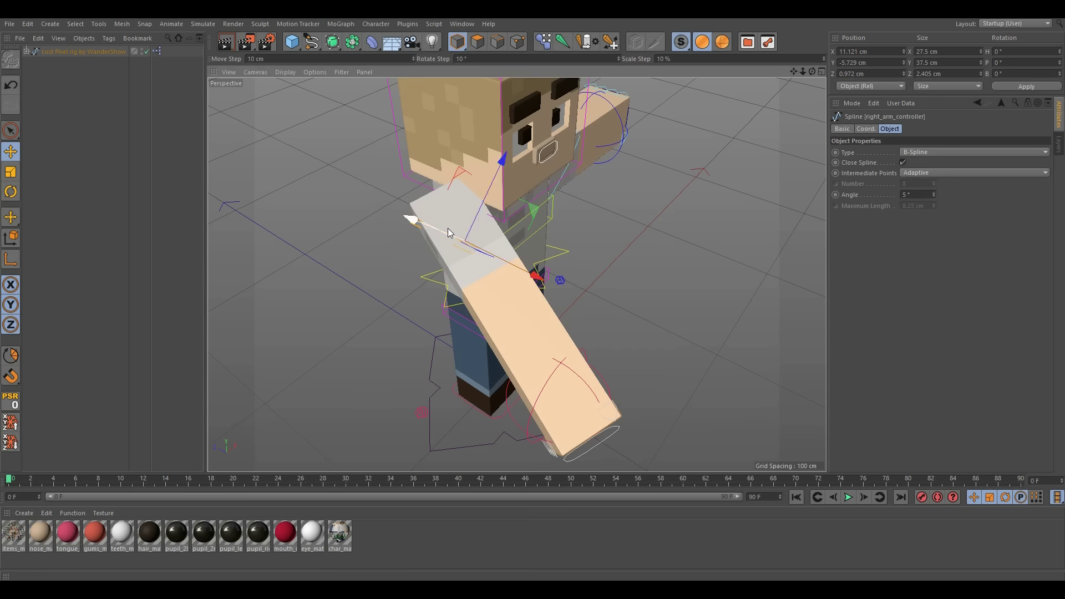
key(ctrl+z)
key(ctrl+z)
key(ctrl+z)
key(ctrl+z)
key(ctrl+z)
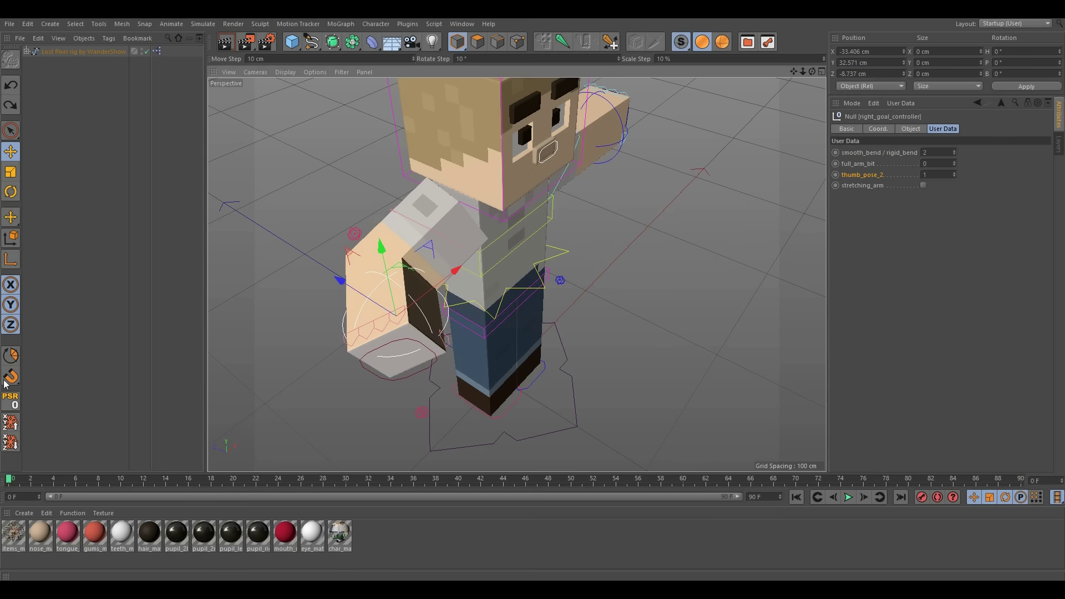
Try resetting the right goal controller's PSR, and undo back to the arm's original straight pose
click(11, 409)
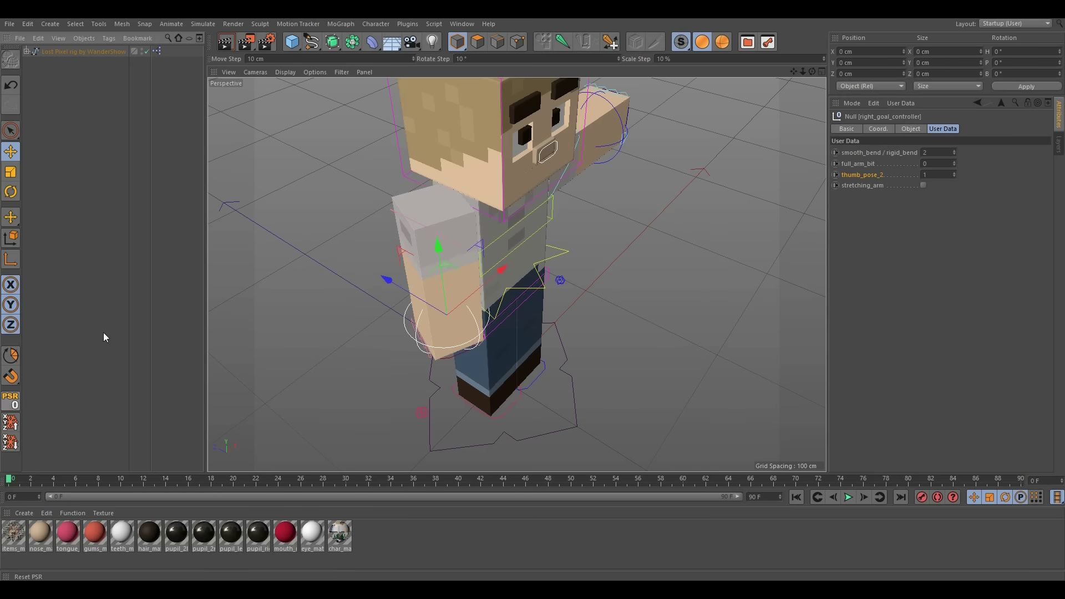
alt+drag(514, 301, 311, 239)
key(ctrl+z)
key(ctrl+z)
key(ctrl+z)
key(ctrl+z)
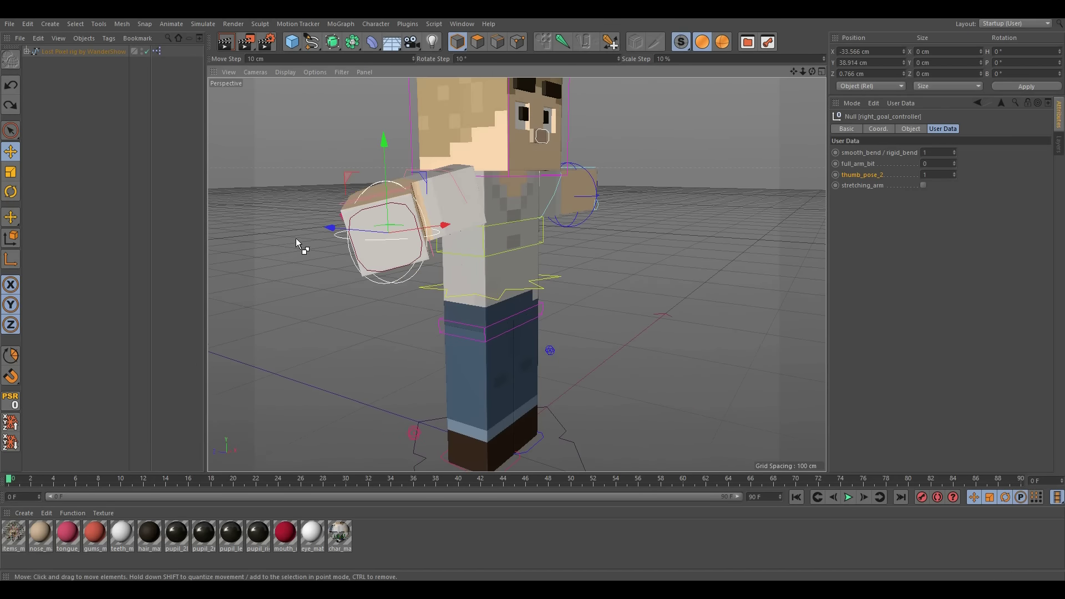
click(740, 231)
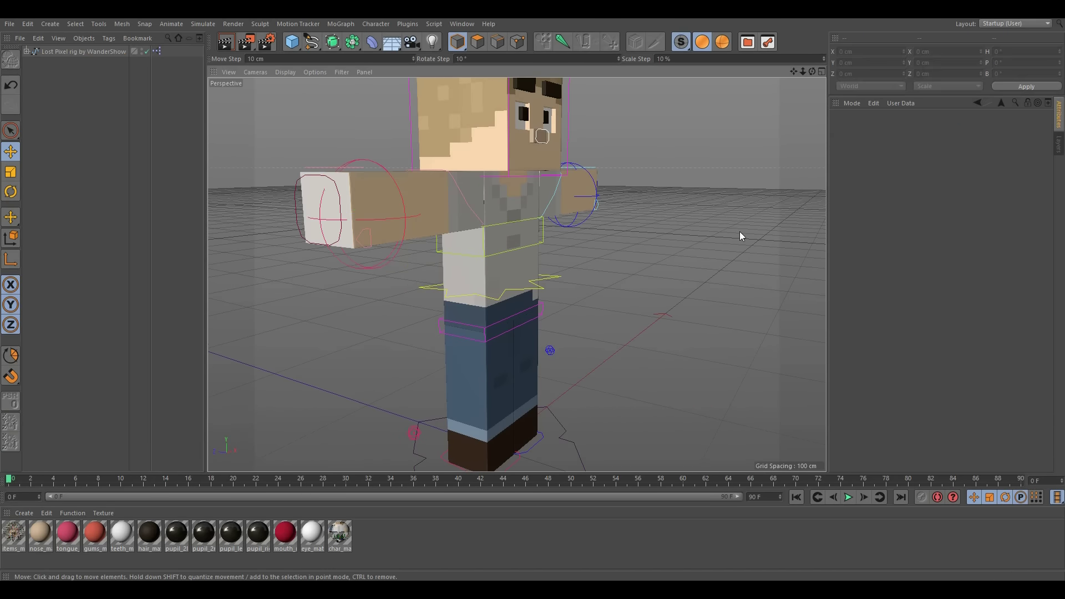
Try rotating the right arm's wrist null controller to about H 53.3°, P -42.1°, B -27.3°, and undo the rotation
alt+middle_drag(354, 188, 391, 239)
alt+drag(391, 240, 305, 234)
alt+right_drag(416, 238, 462, 234)
alt+drag(463, 234, 338, 244)
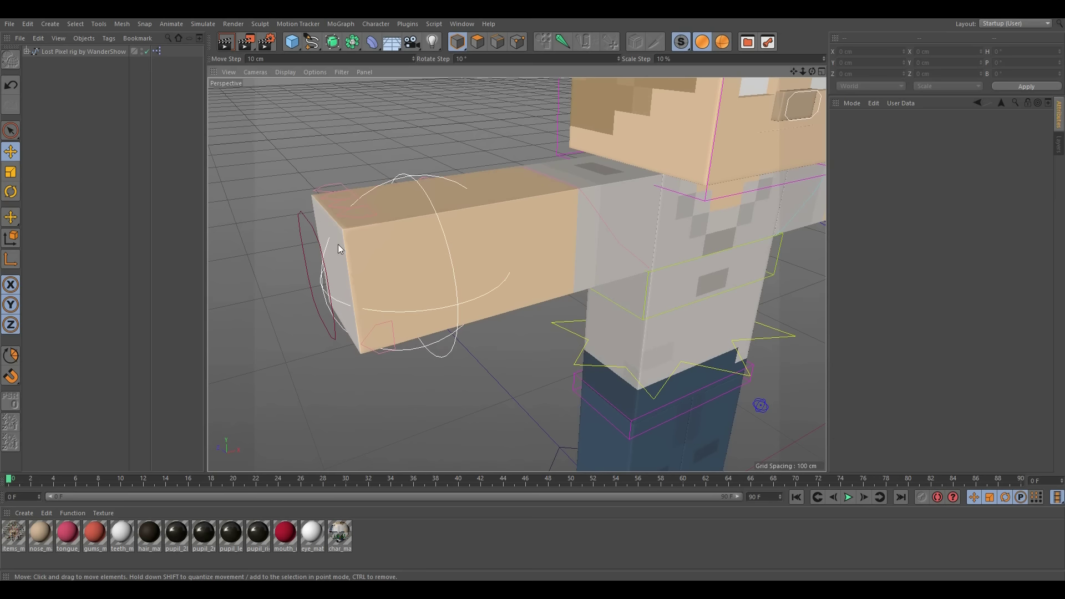
click(413, 257)
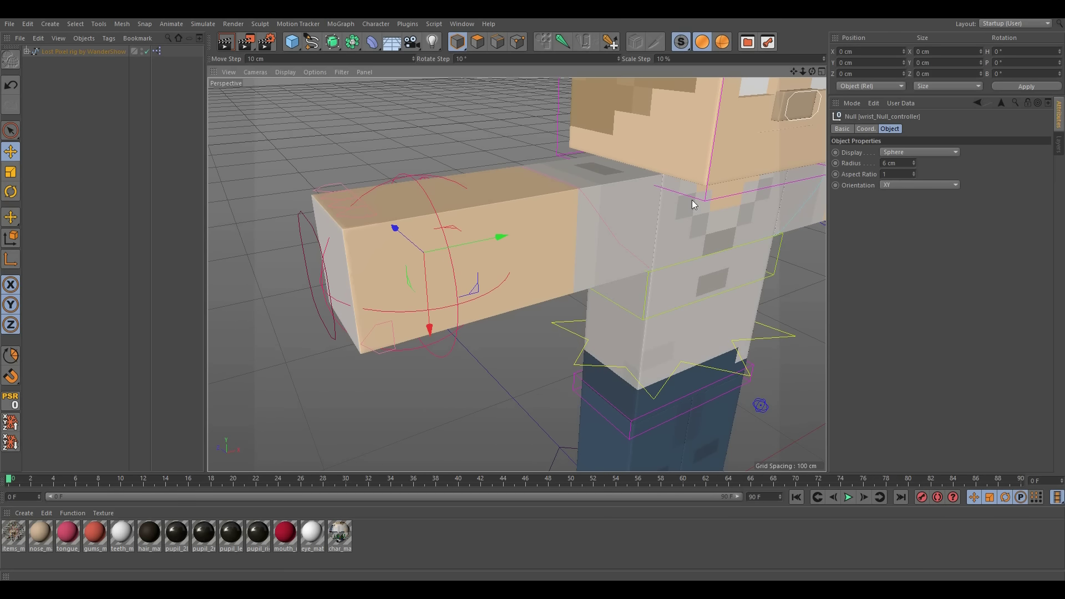
click(460, 250)
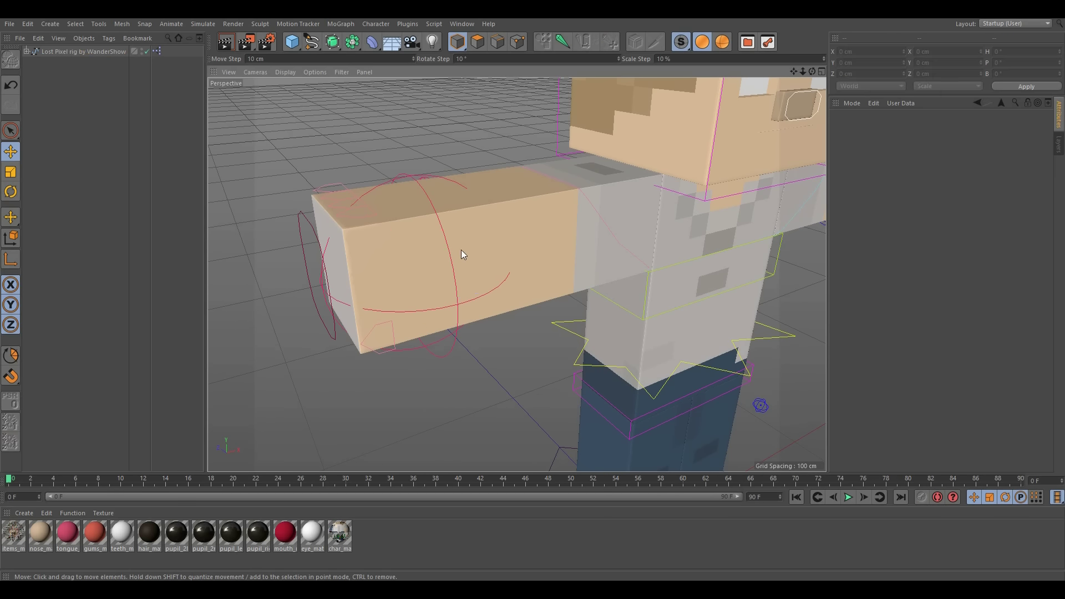
click(411, 259)
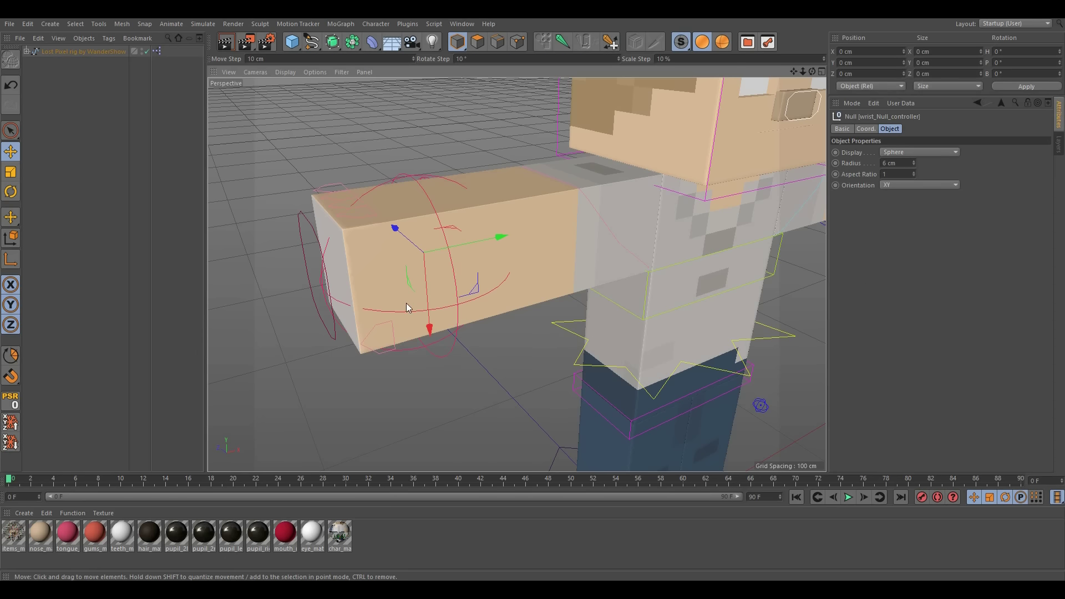
click(564, 250)
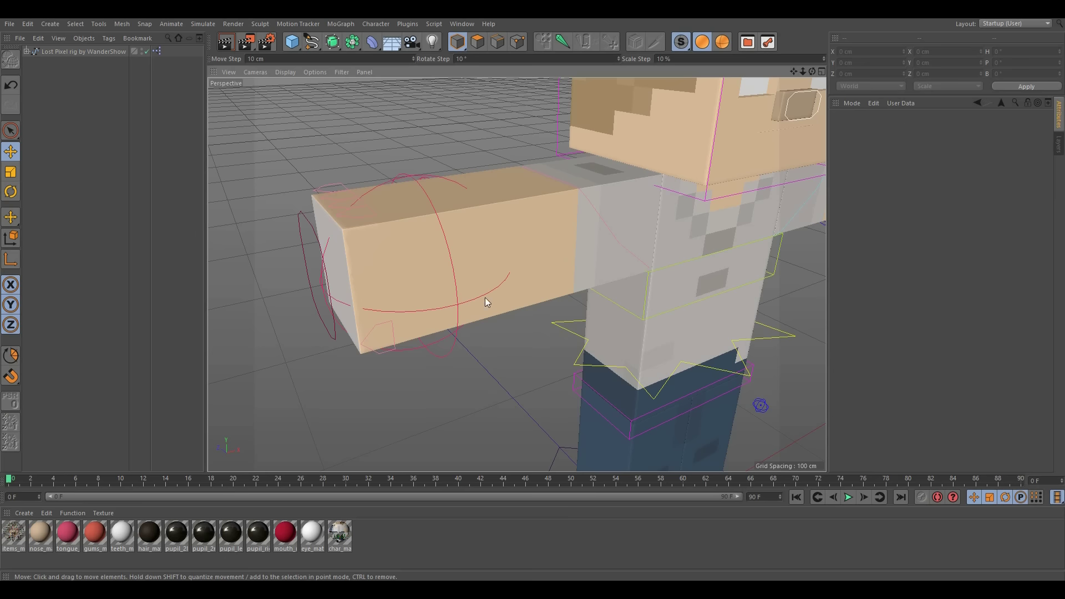
click(421, 251)
alt+drag(381, 285, 442, 328)
click(10, 192)
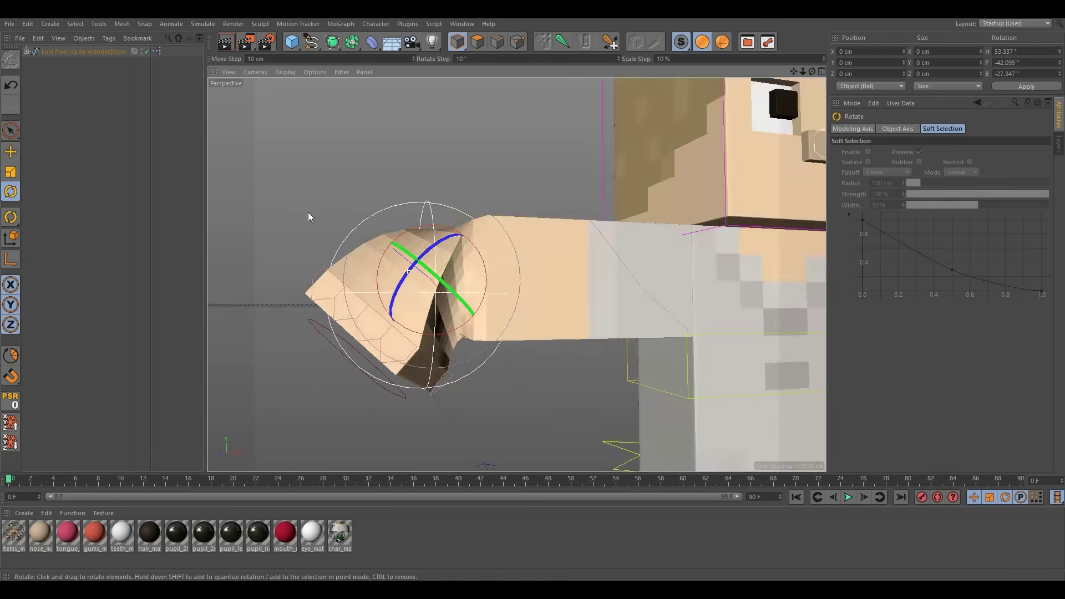
alt+drag(308, 212, 396, 334)
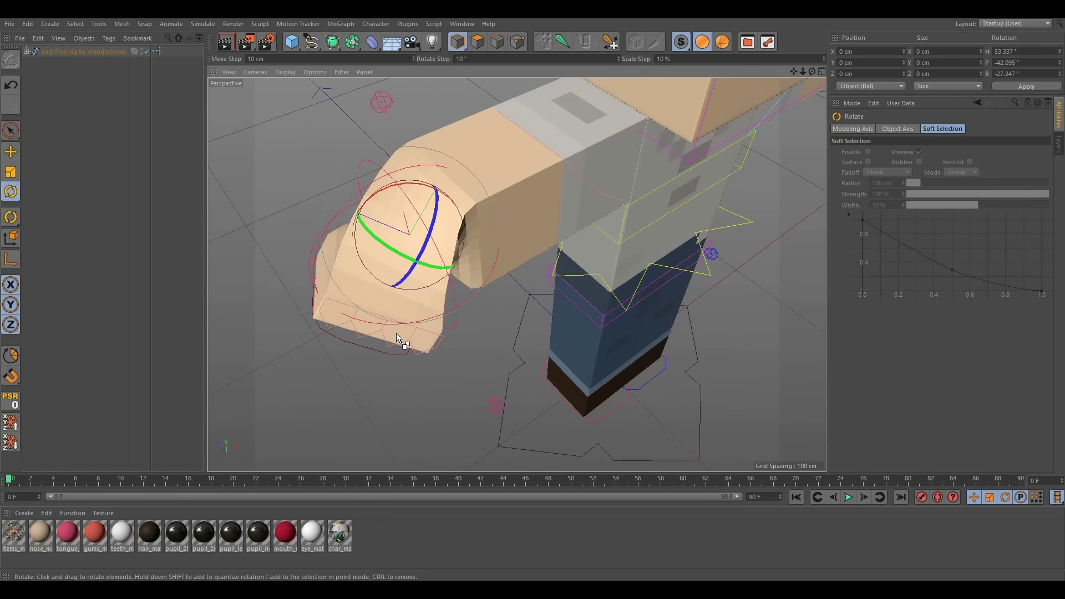
key(ctrl+z)
Select the four finger base controllers on the right hand and move them outward to about X -98.4 cm
click(11, 152)
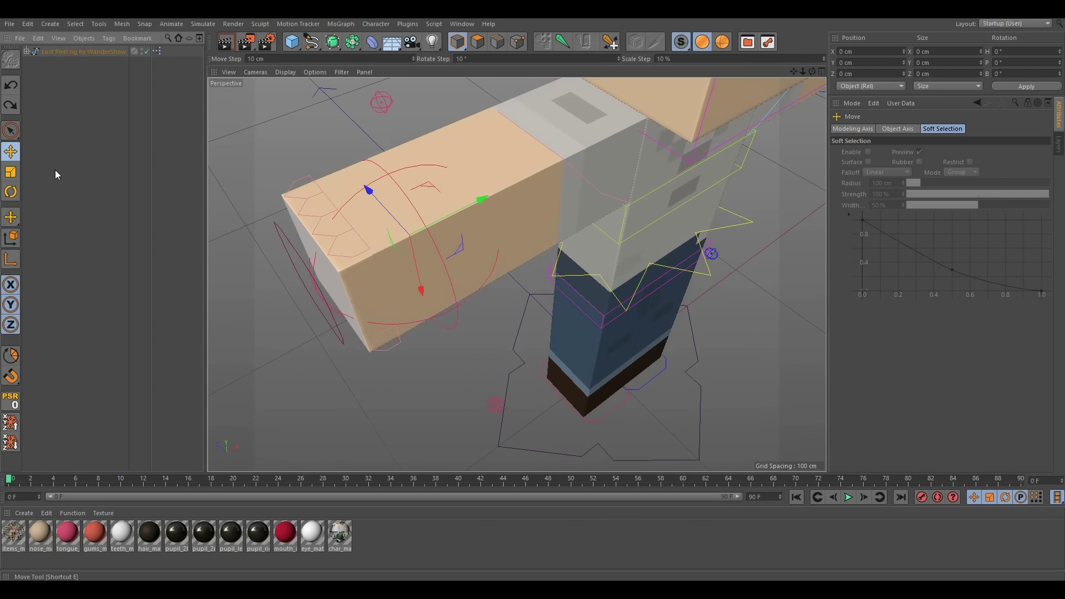
click(338, 214)
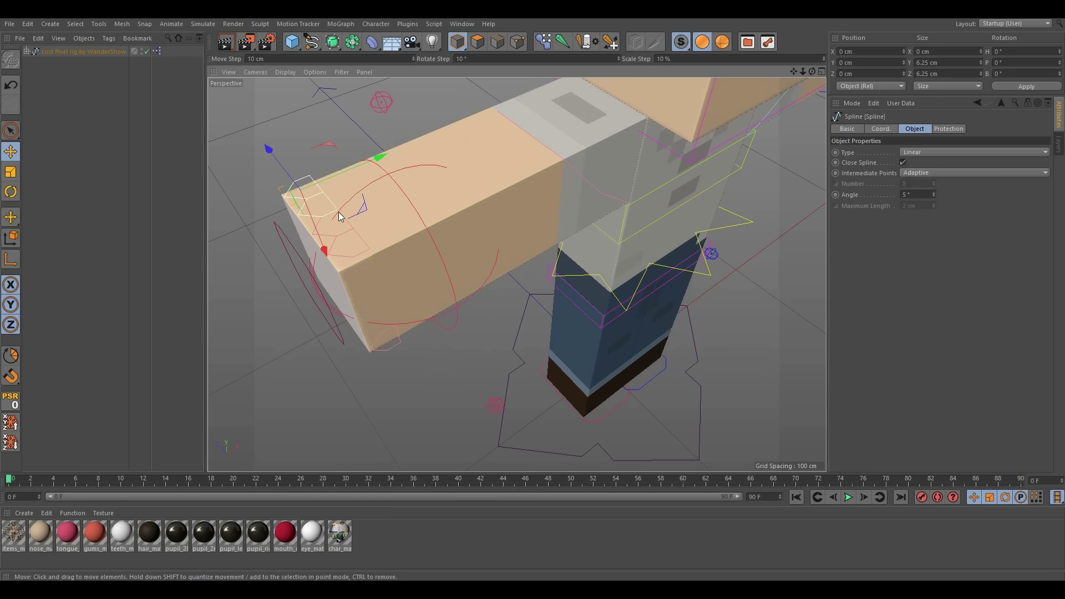
shift+click(328, 201)
shift+click(348, 249)
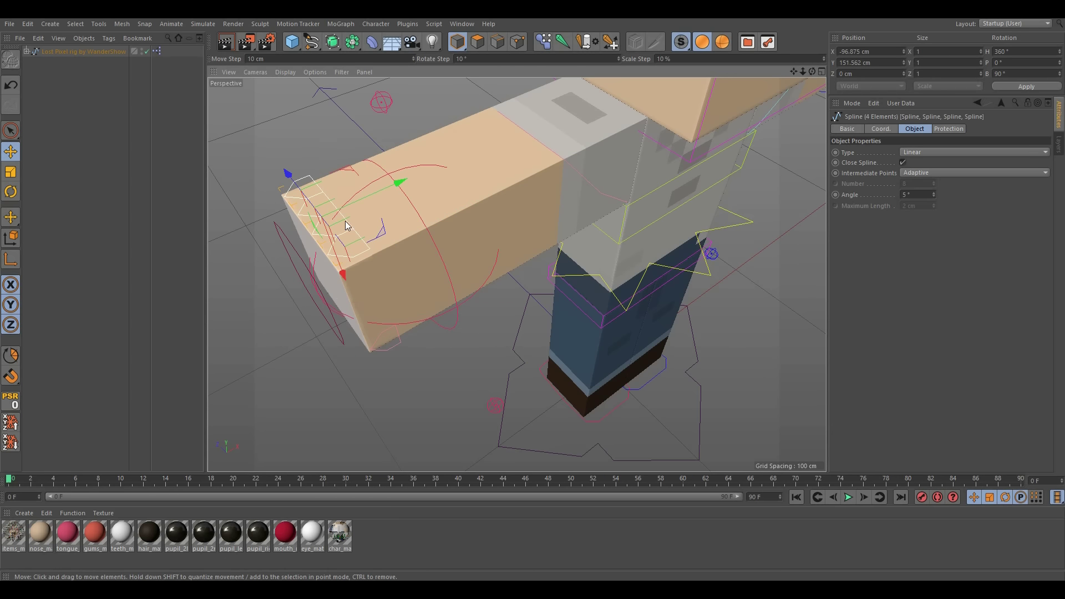
drag(408, 178, 393, 184)
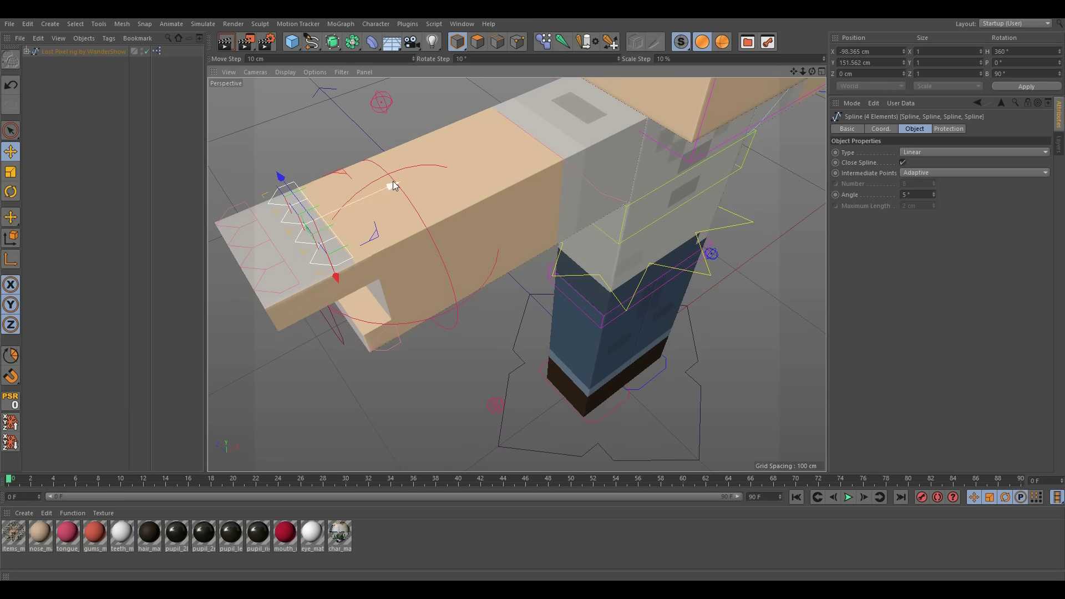
Try moving the four outer finger controllers of the right hand, and undo all the finger moves
click(274, 247)
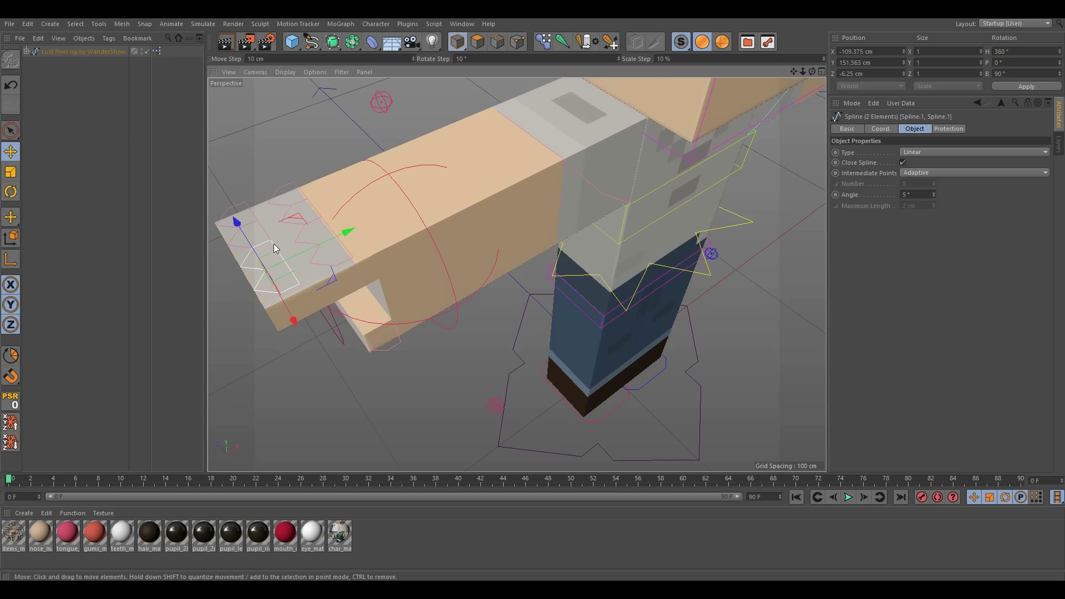
drag(302, 220, 339, 224)
alt+drag(326, 288, 300, 236)
alt+drag(398, 281, 442, 253)
click(485, 258)
key(ctrl+z)
key(ctrl+z)
key(ctrl+z)
key(ctrl+z)
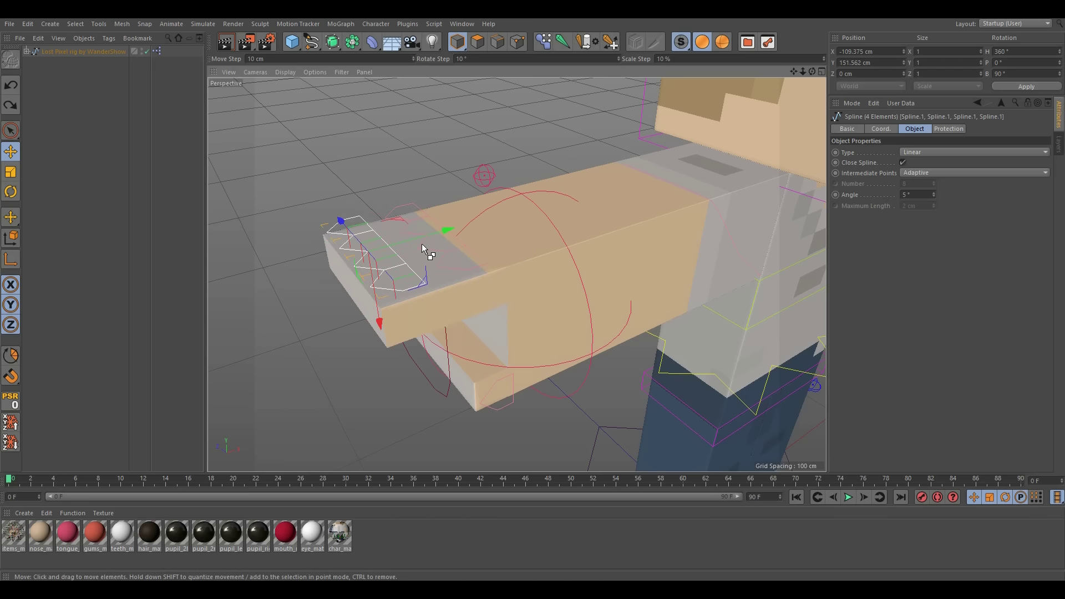
key(ctrl+z)
key(ctrl+z)
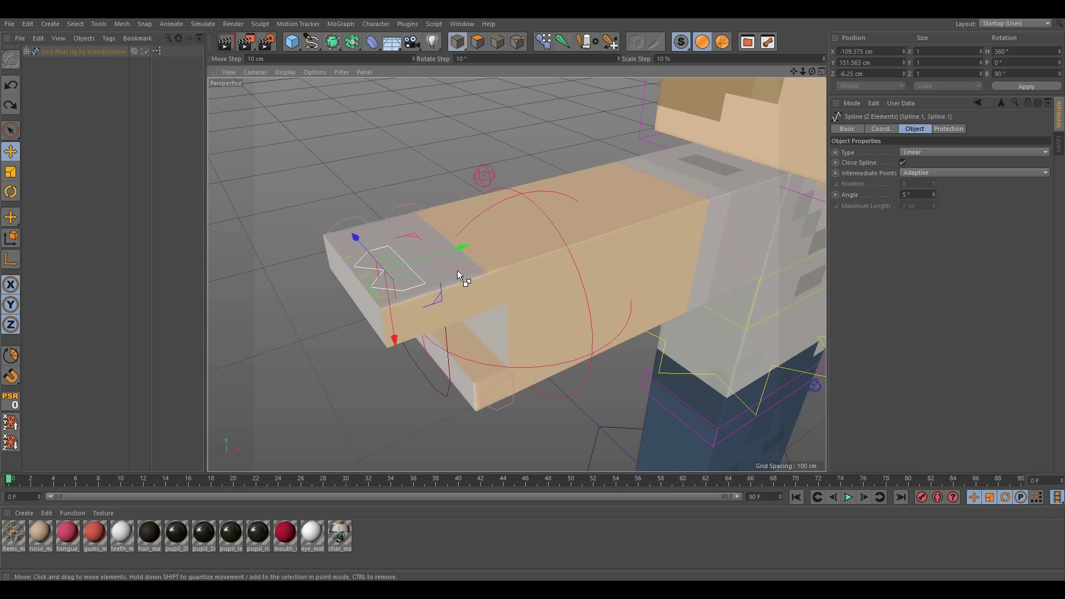
key(ctrl+z)
key(ctrl+z)
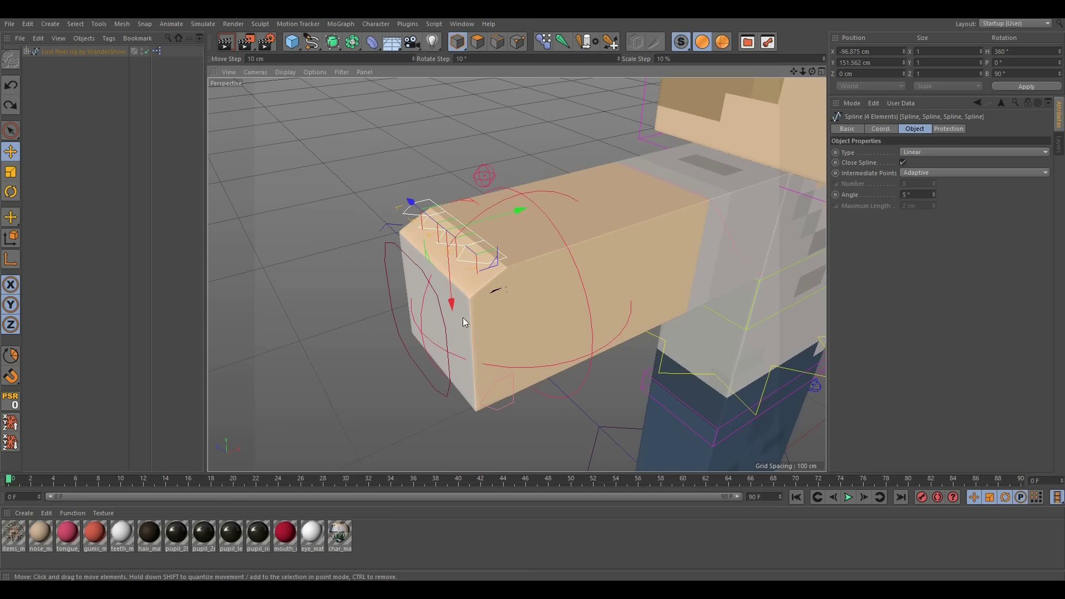
Set thumb_pose_2 on the right goal controller to 2 and inspect the thumb from several sides
click(307, 301)
alt+drag(472, 394, 580, 377)
click(518, 380)
click(540, 225)
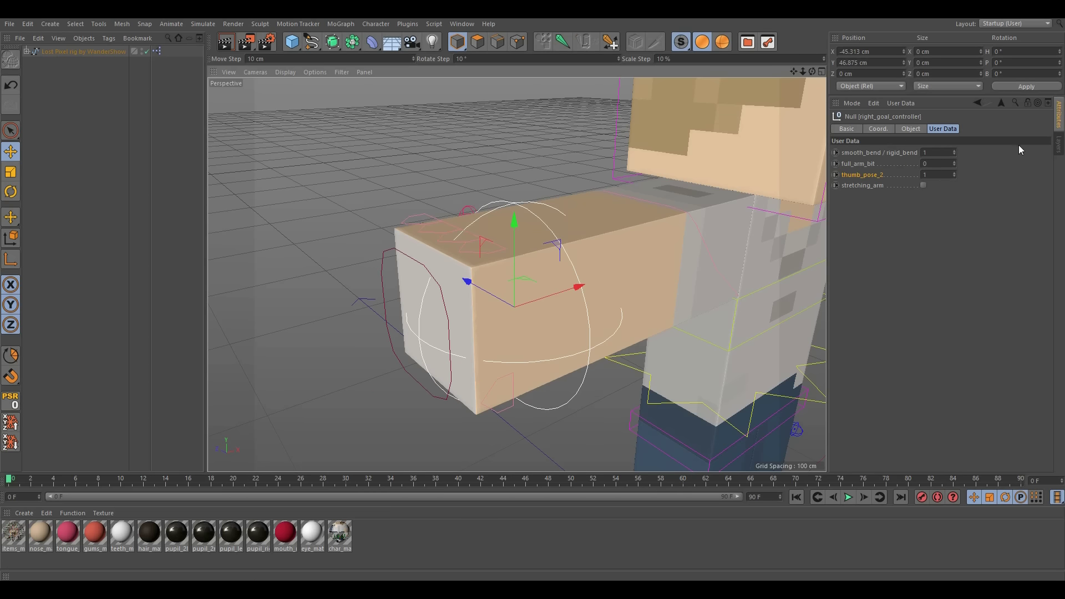
click(954, 172)
alt+drag(399, 383, 529, 409)
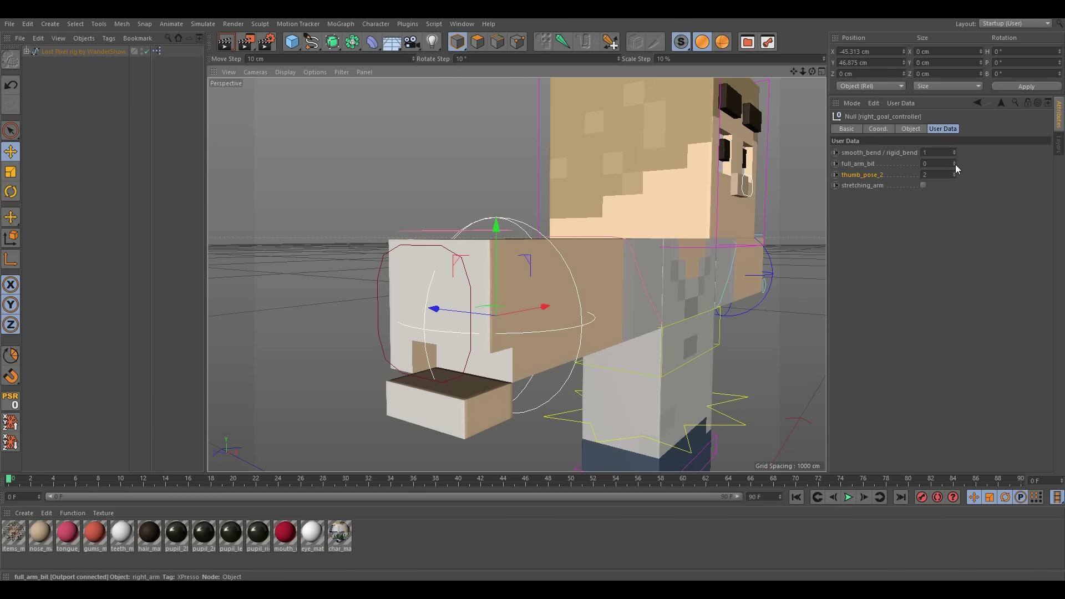
alt+drag(498, 391, 621, 365)
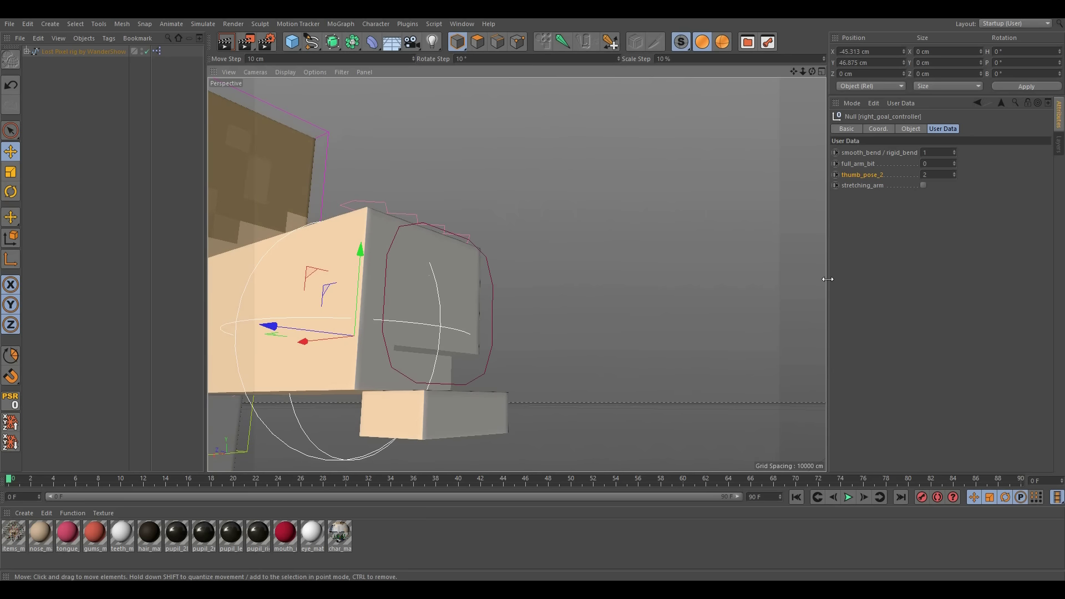
Set full_arm_bit on the right goal controller to 1
click(954, 162)
alt+drag(342, 384, 422, 316)
click(865, 164)
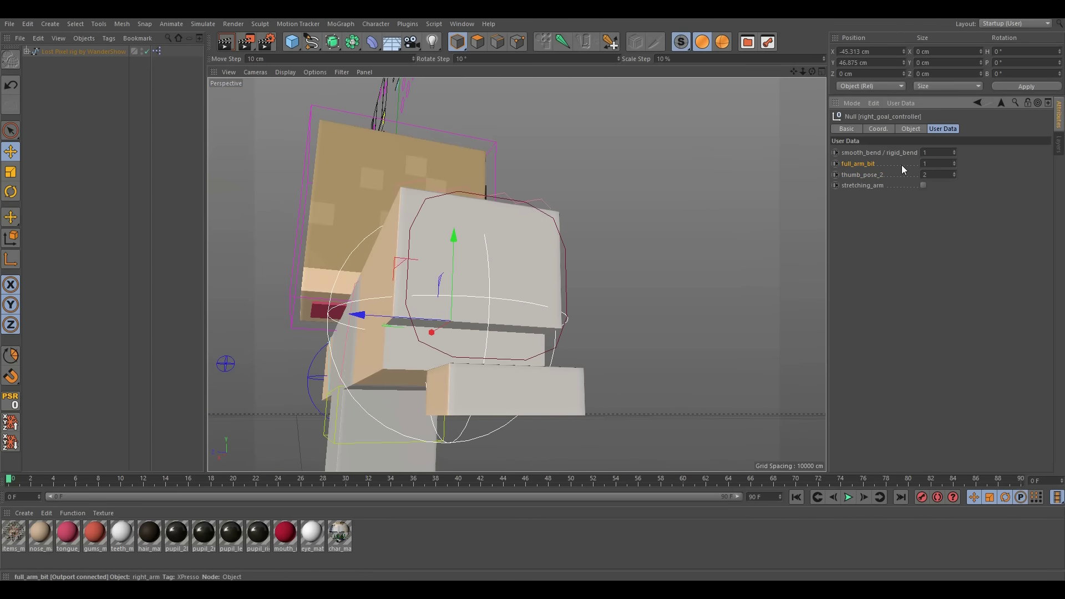
Examine the right hand, thumb and forearm from several sides
alt+drag(367, 365, 269, 358)
alt+middle_drag(269, 358, 498, 354)
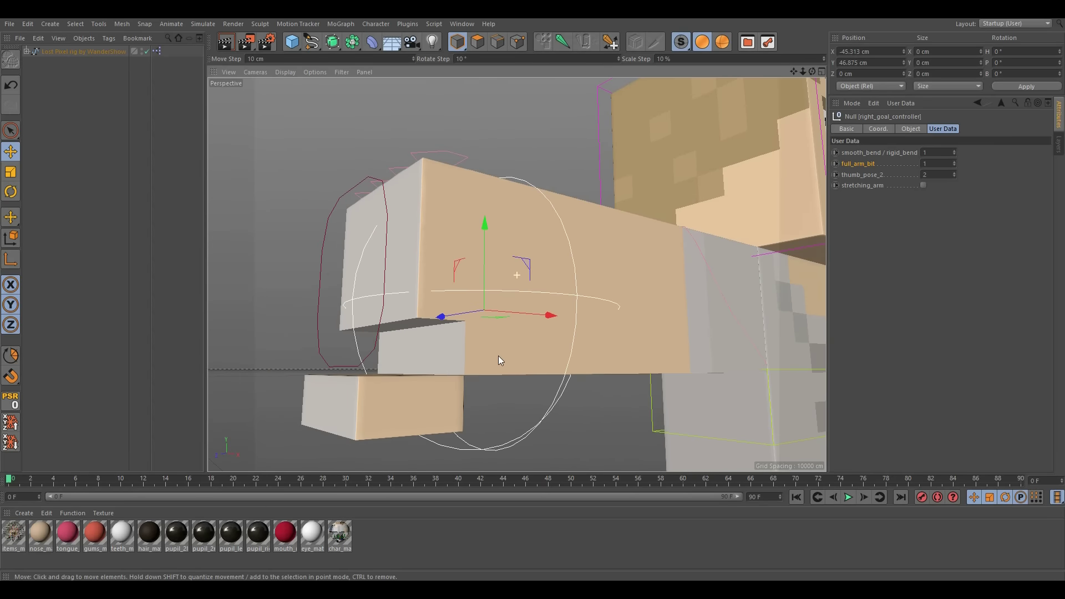
alt+right_drag(418, 360, 437, 363)
mouse_move(437, 363)
alt+mouse_down()
mouse_move(395, 377)
mouse_move(439, 379)
alt+mouse_up()
alt+middle_drag(439, 379, 517, 324)
alt+drag(518, 324, 539, 335)
alt+right_drag(539, 335, 557, 322)
alt+drag(557, 322, 587, 281)
alt+middle_drag(587, 281, 470, 344)
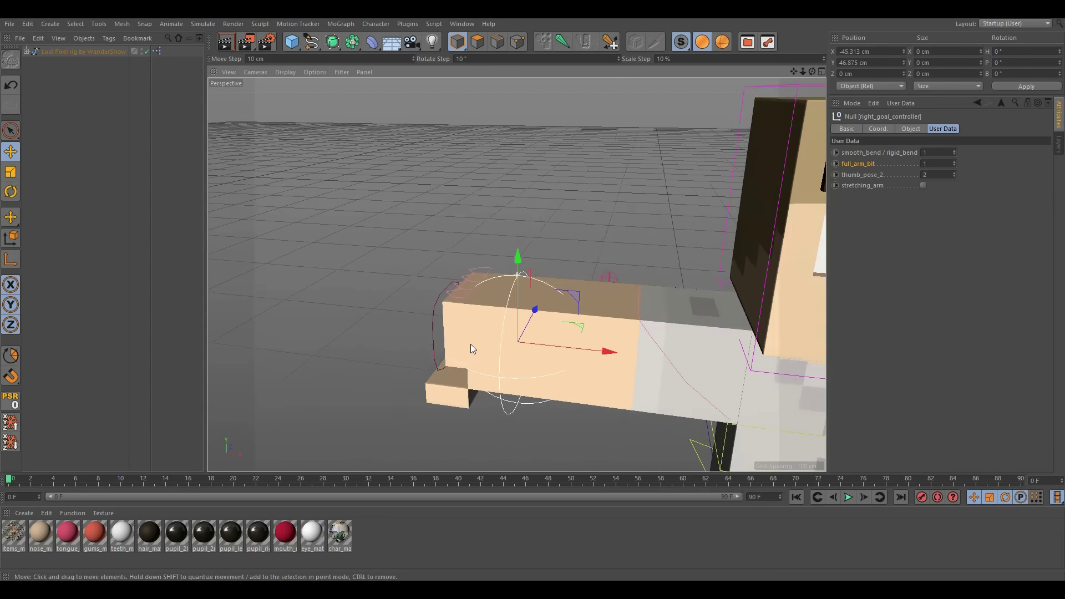
alt+drag(470, 344, 595, 336)
Try rotating the right arm's wrist null controller, and undo the rotation together with the preceding hand changes
drag(436, 309, 458, 301)
click(477, 308)
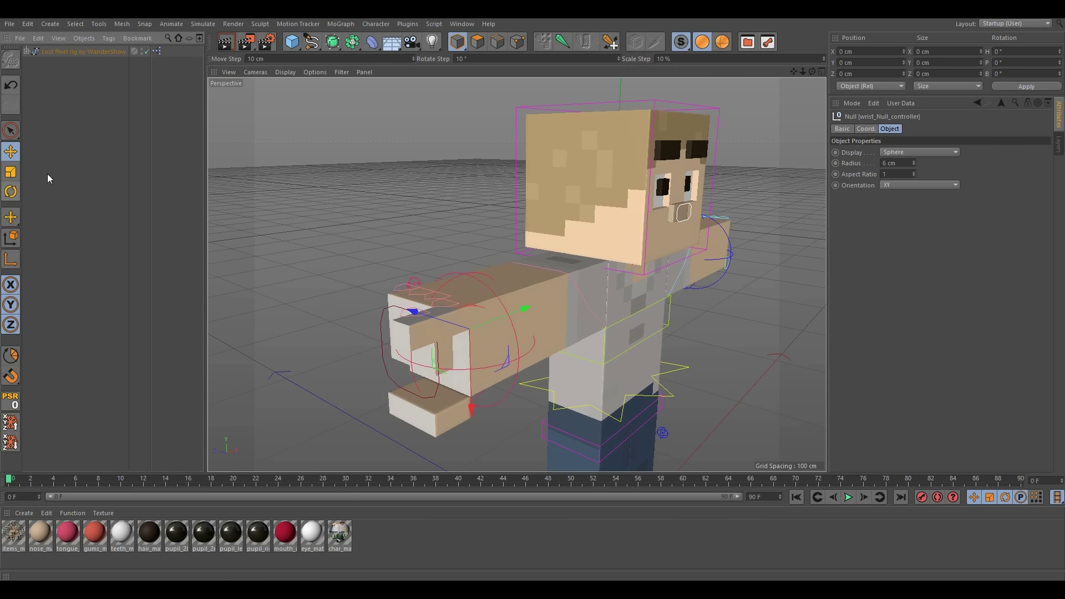
key(r)
mouse_move(475, 315)
mouse_down()
mouse_move(448, 334)
mouse_move(481, 307)
mouse_move(478, 326)
mouse_move(477, 305)
mouse_move(455, 298)
mouse_move(495, 317)
mouse_move(471, 306)
mouse_up()
key(ctrl+z)
key(ctrl+z)
key(ctrl+z)
key(ctrl+z)
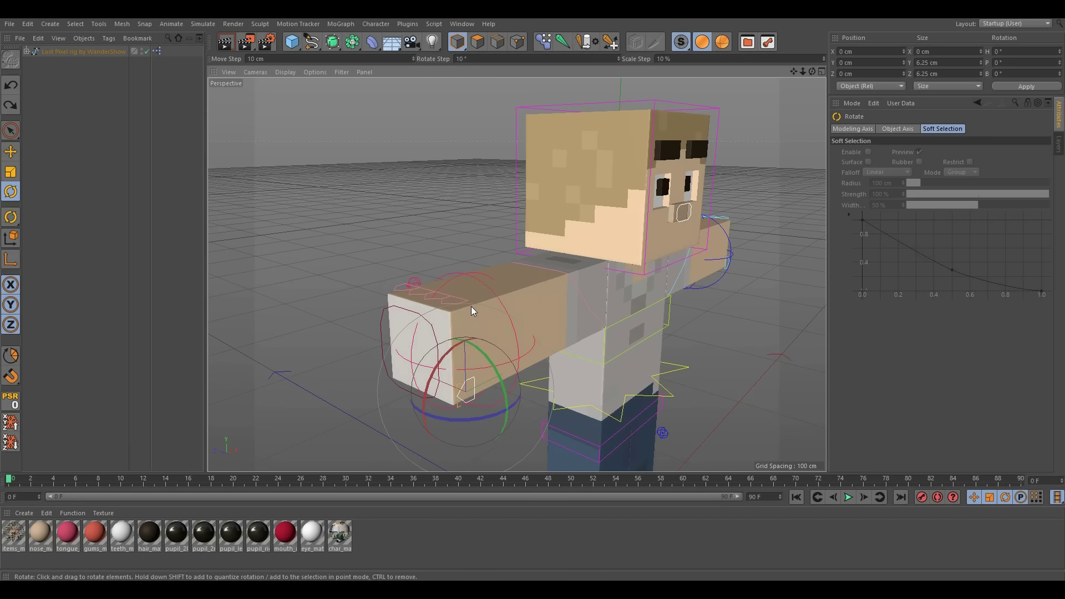
Try Tool Type 2 with Tool Material 1 on the right hand's tools_controller, and undo both changes
click(379, 320)
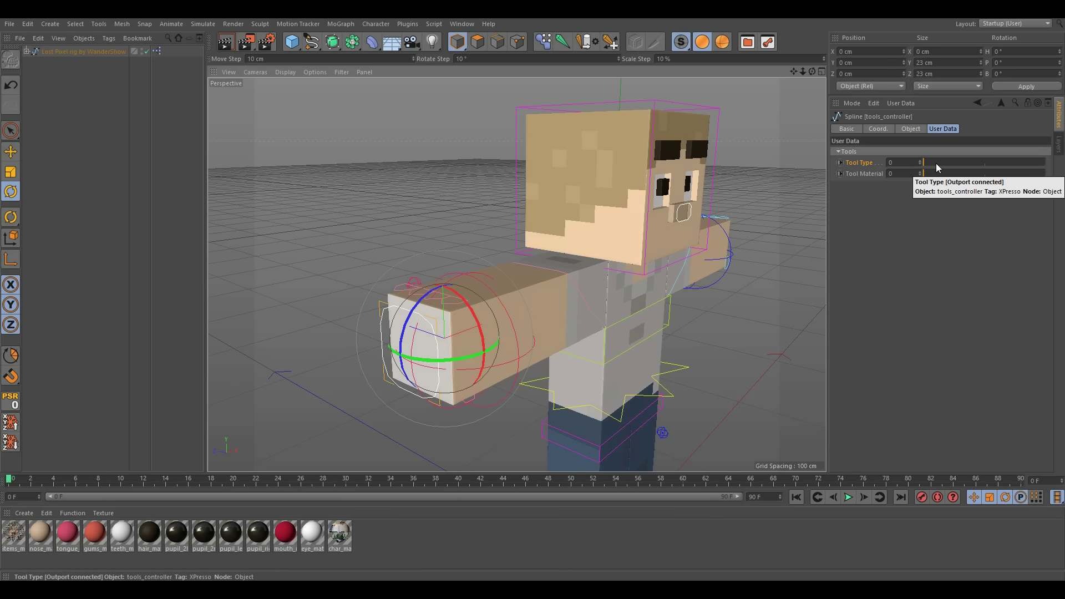
mouse_move(936, 163)
mouse_down()
mouse_move(996, 162)
mouse_move(974, 167)
mouse_move(1009, 186)
mouse_move(907, 185)
mouse_move(978, 178)
mouse_move(826, 161)
mouse_move(782, 170)
mouse_move(954, 173)
mouse_up()
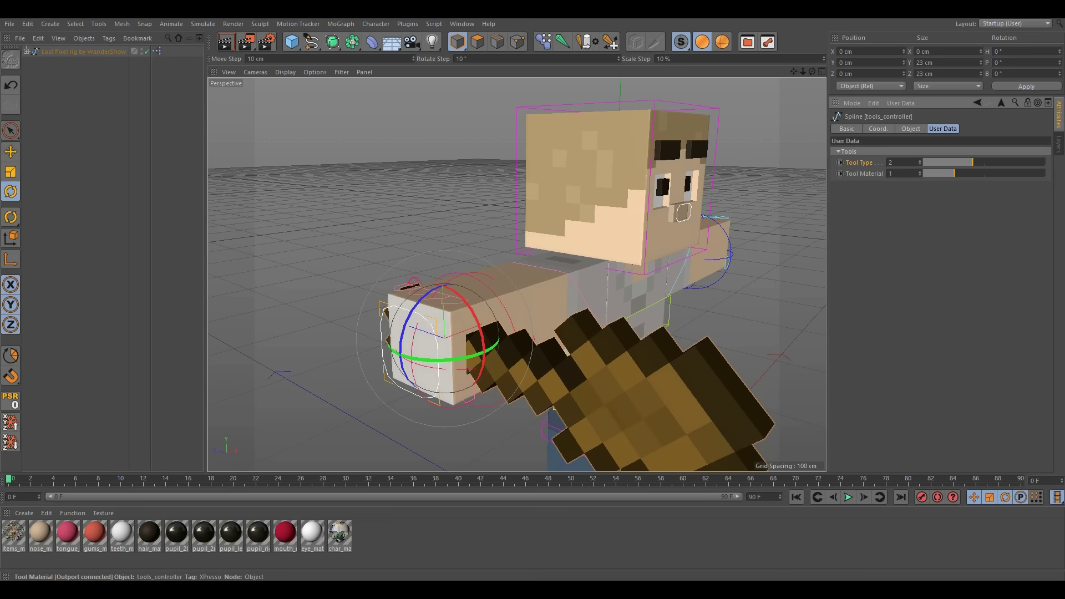
key(ctrl+z)
key(ctrl+z)
key(ctrl+z)
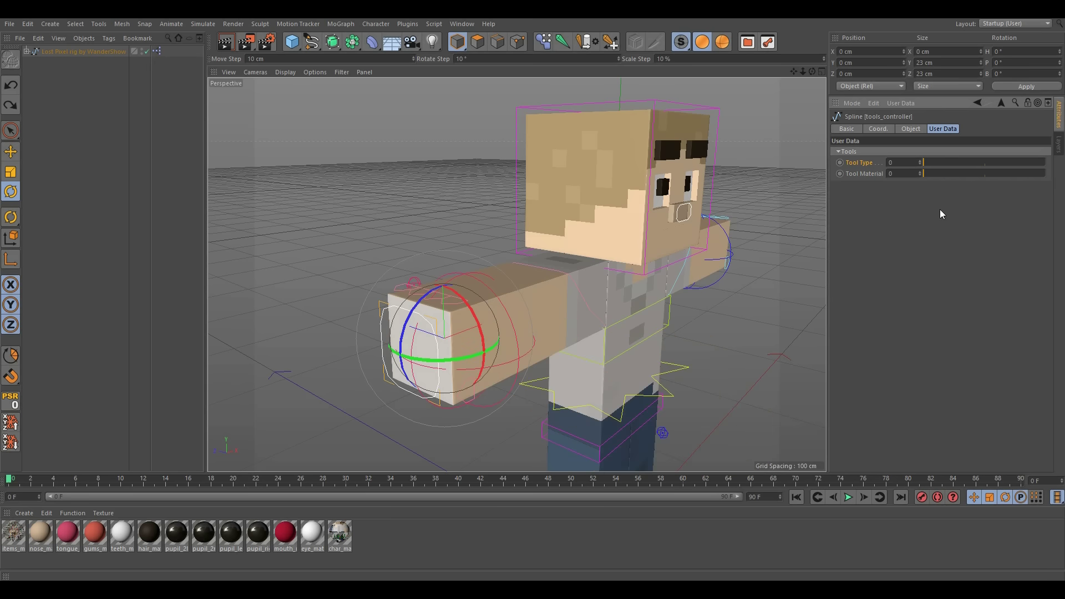
Try moving the right arm's Joint.Pole null, undo the move, and deselect it
alt+drag(596, 312, 647, 284)
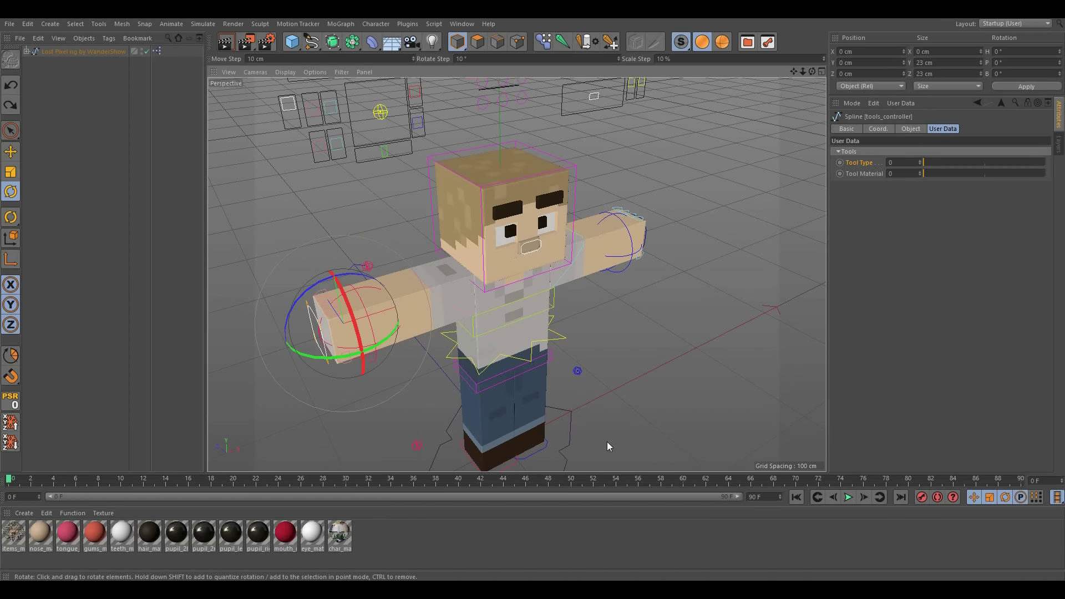
click(370, 270)
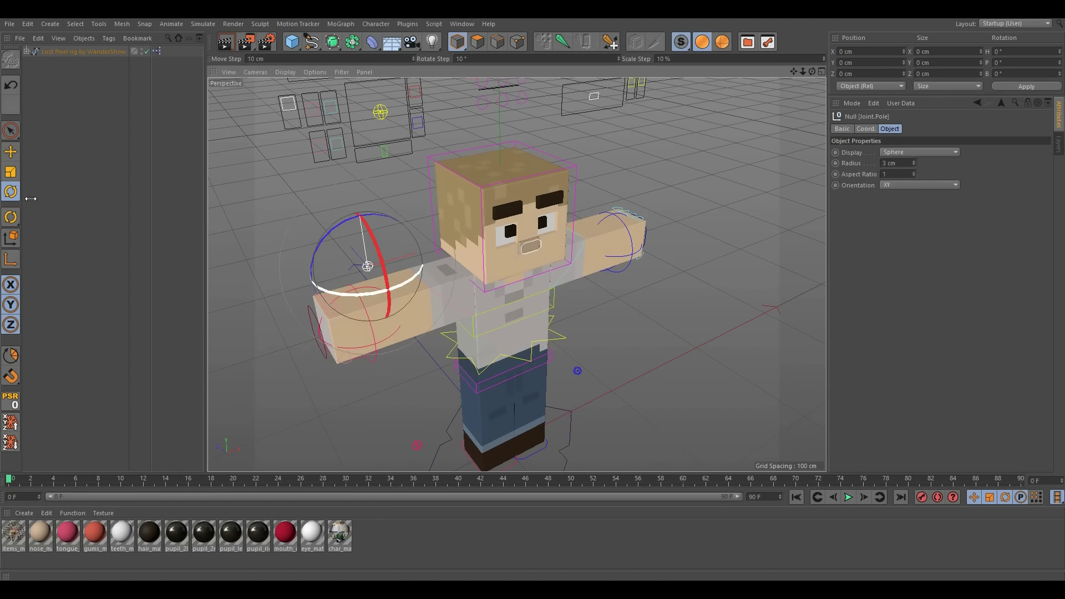
key(e)
drag(361, 223, 372, 292)
key(ctrl+z)
click(650, 155)
Examine the character's head and face from the front and both sides
alt+middle_drag(492, 187, 530, 282)
alt+drag(530, 281, 451, 225)
alt+middle_drag(721, 367, 658, 275)
alt+drag(547, 278, 586, 278)
scroll(604, 270, up, 5)
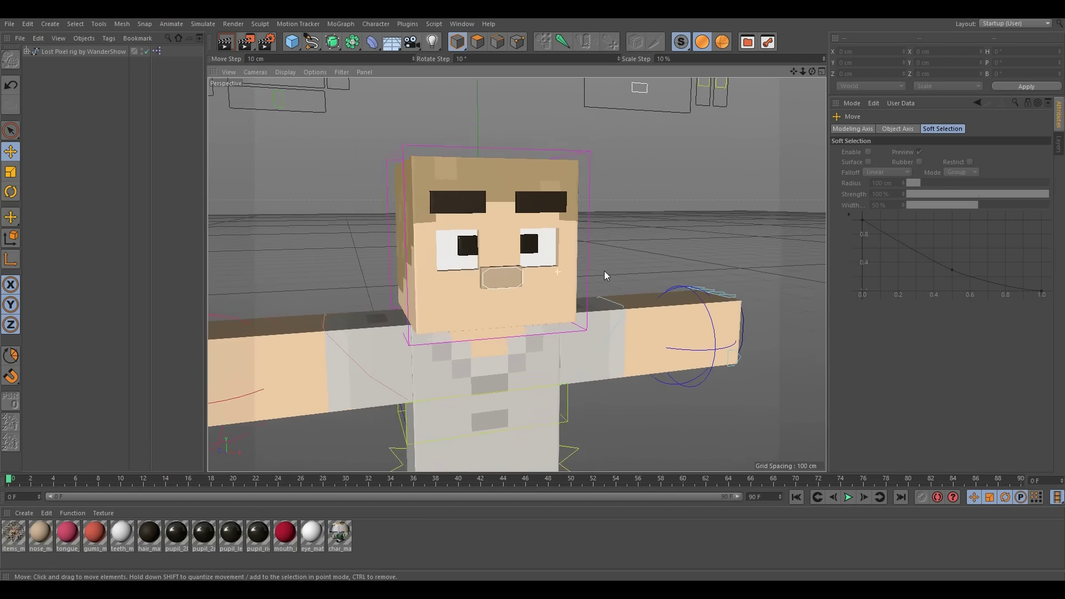
alt+drag(517, 274, 409, 299)
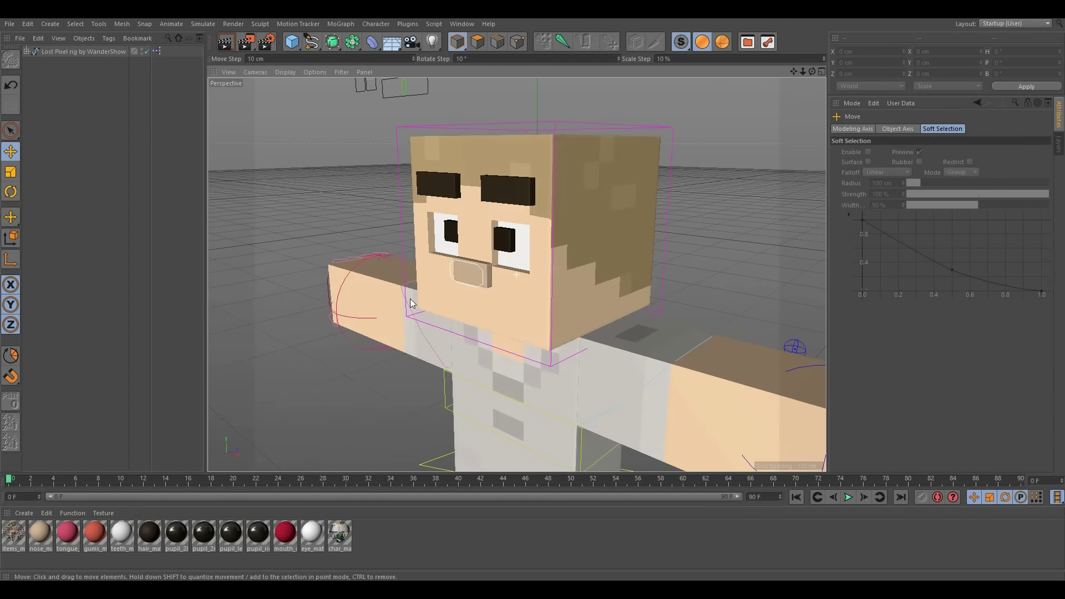
scroll(482, 344, down, 4)
alt+drag(469, 344, 573, 269)
Try rotating head_controller to about H 10.4°, P -4.3°, B -2.0°, and undo the rotation
click(571, 269)
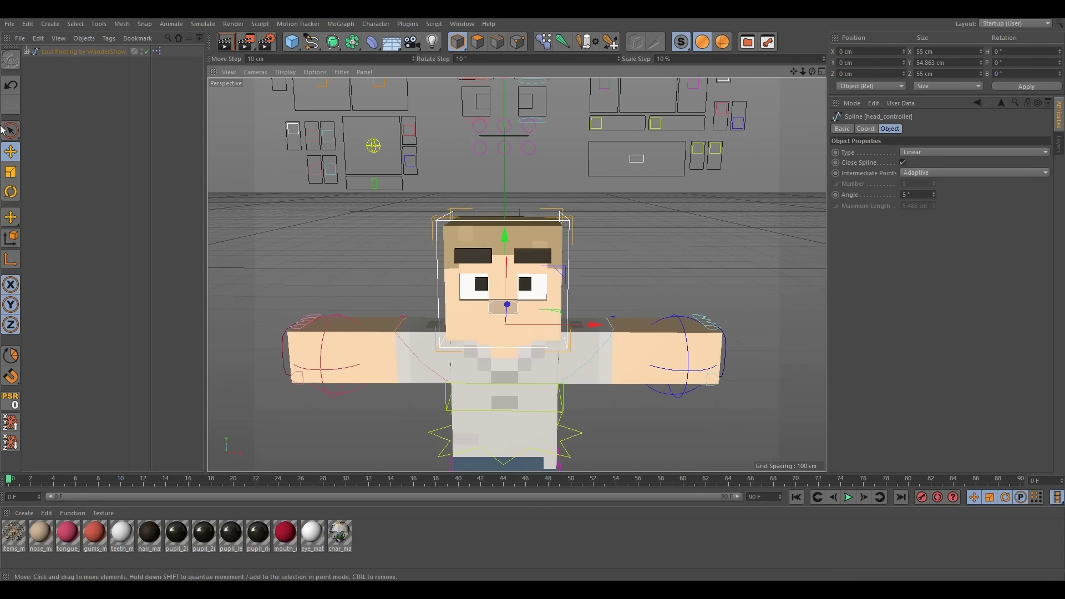
click(10, 192)
drag(547, 318, 520, 322)
drag(503, 328, 529, 334)
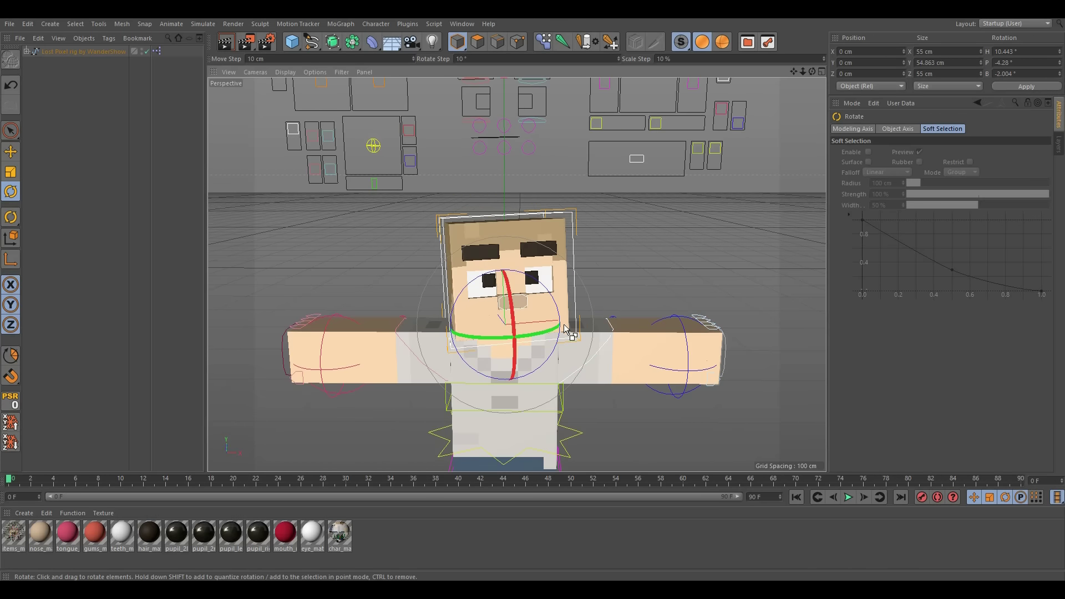
key(ctrl+z)
Examine the head and the facial control panels above it from several angles
alt+drag(565, 318, 725, 258)
alt+right_drag(464, 310, 524, 298)
alt+drag(525, 298, 326, 359)
alt+right_drag(326, 360, 300, 424)
alt+middle_drag(352, 404, 494, 278)
alt+drag(517, 263, 470, 236)
alt+right_drag(470, 236, 463, 269)
mouse_move(465, 273)
alt+mouse_down()
mouse_move(464, 339)
mouse_move(449, 348)
mouse_move(467, 278)
alt+mouse_up()
alt+drag(507, 245, 370, 158)
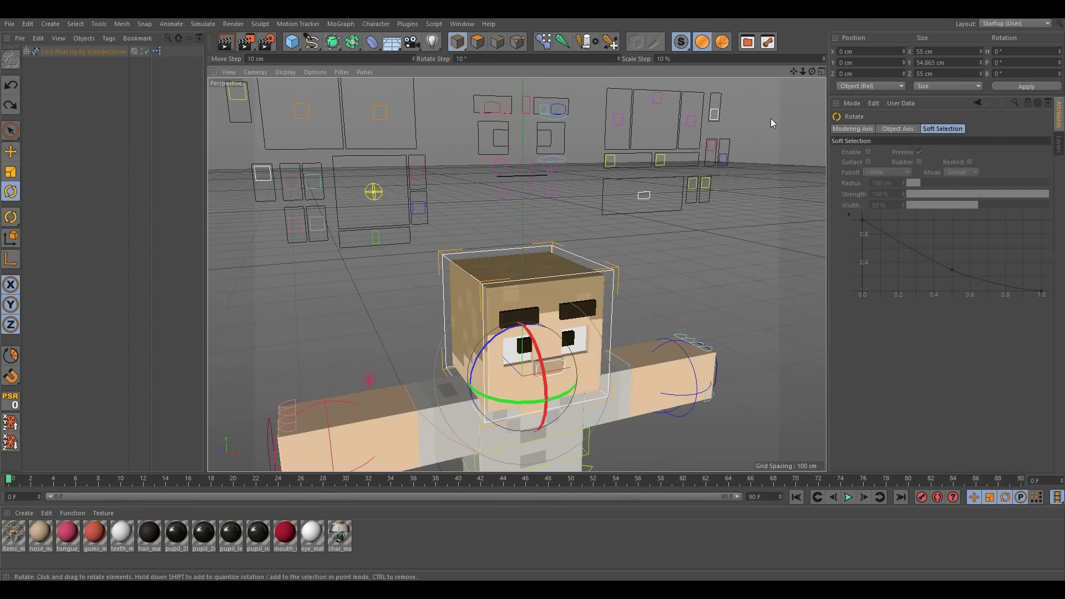
alt+drag(805, 178, 625, 220)
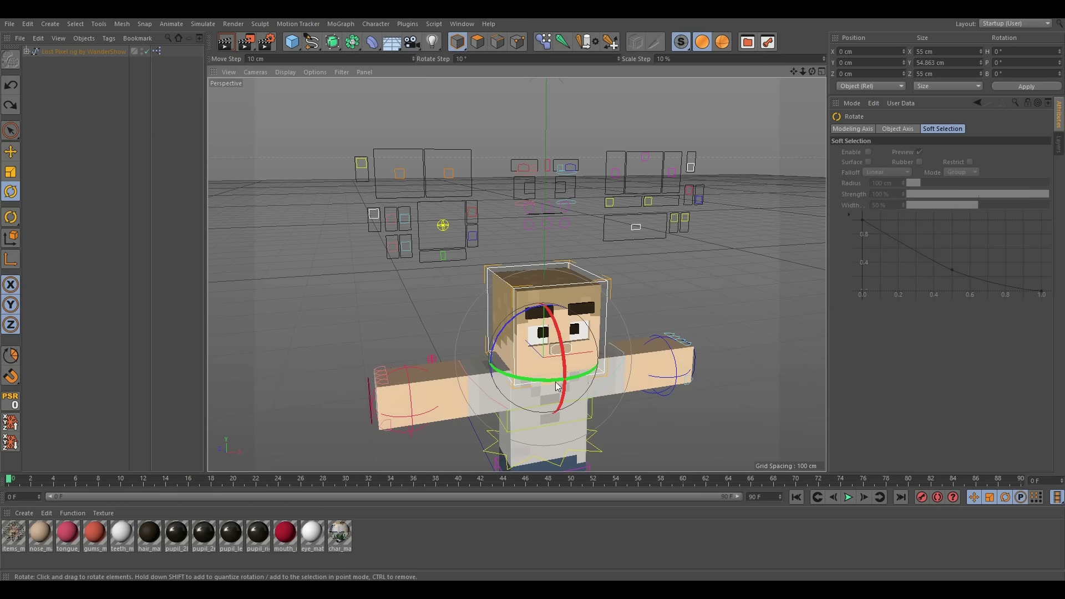
Open the mouth with the mouth control, and try the left and right mouth controls together, undoing their change
click(660, 275)
key(e)
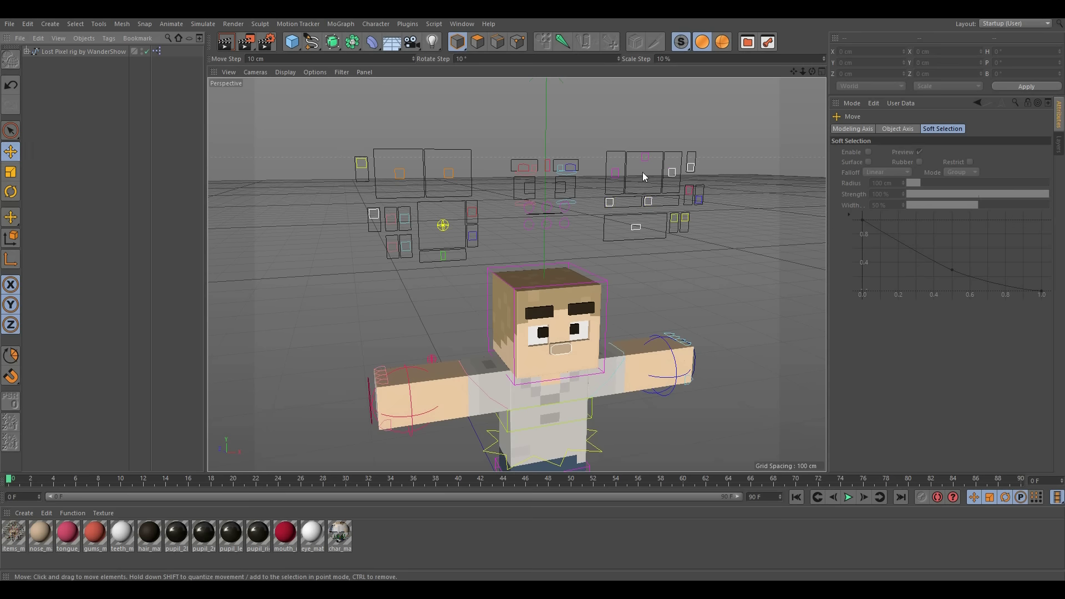
drag(644, 158, 652, 116)
click(614, 171)
shift+click(671, 171)
key(ctrl+z)
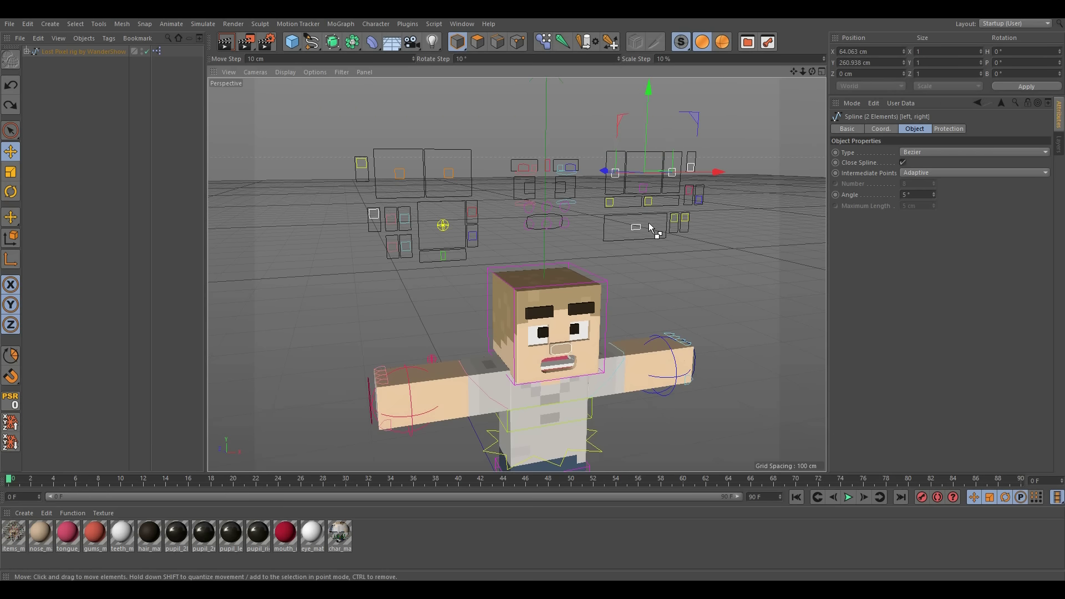
Try sliding the teeth control to X 9.375 cm, inspect the mouth, and return the control to X -9.375 cm
click(612, 209)
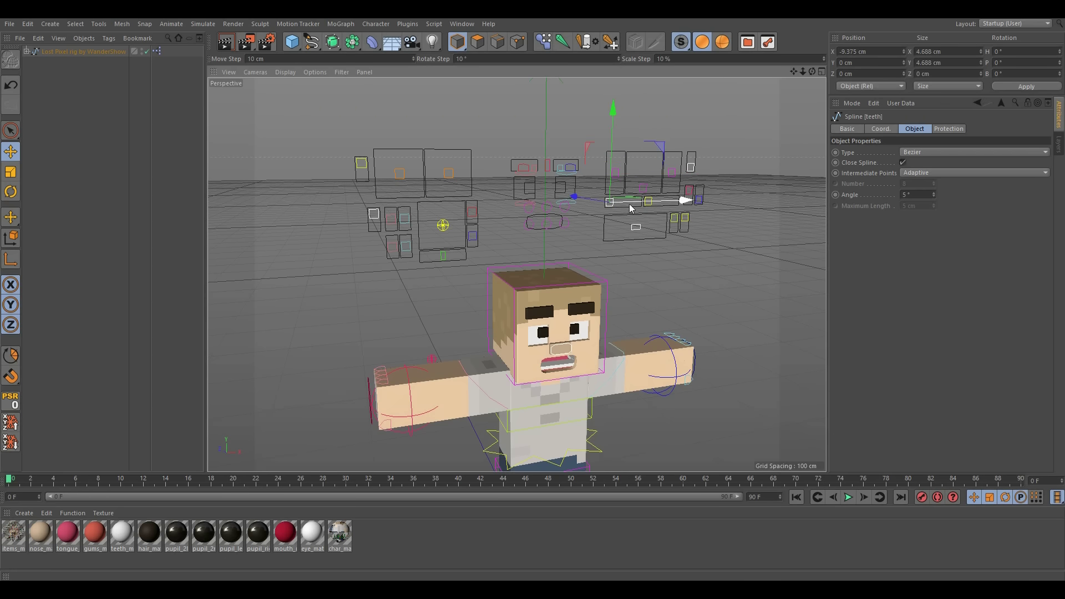
drag(627, 202, 661, 206)
alt+drag(544, 334, 573, 275)
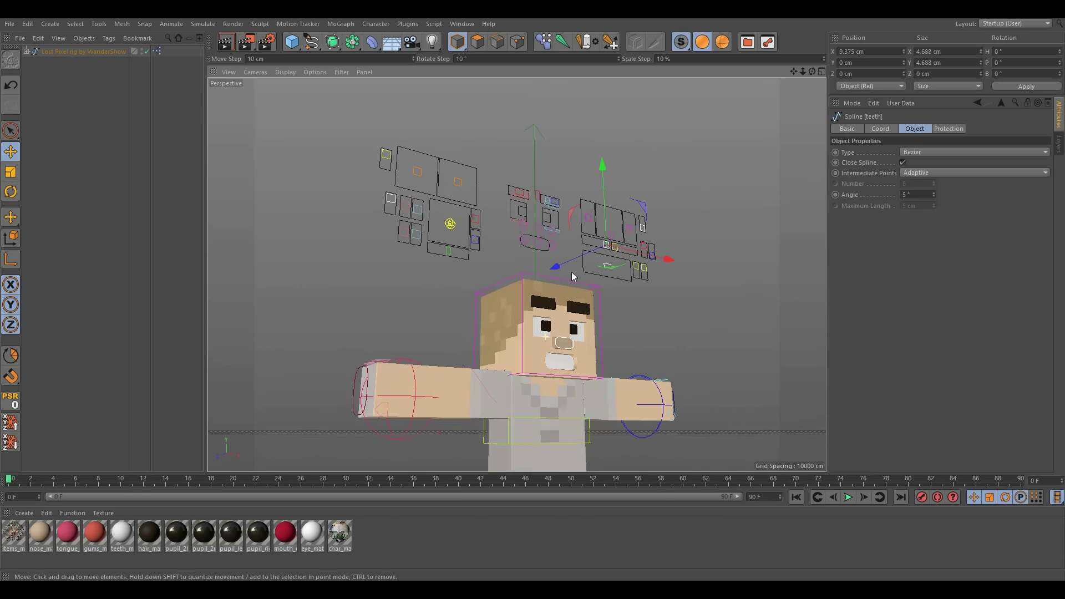
drag(644, 254, 677, 228)
key(ctrl+z)
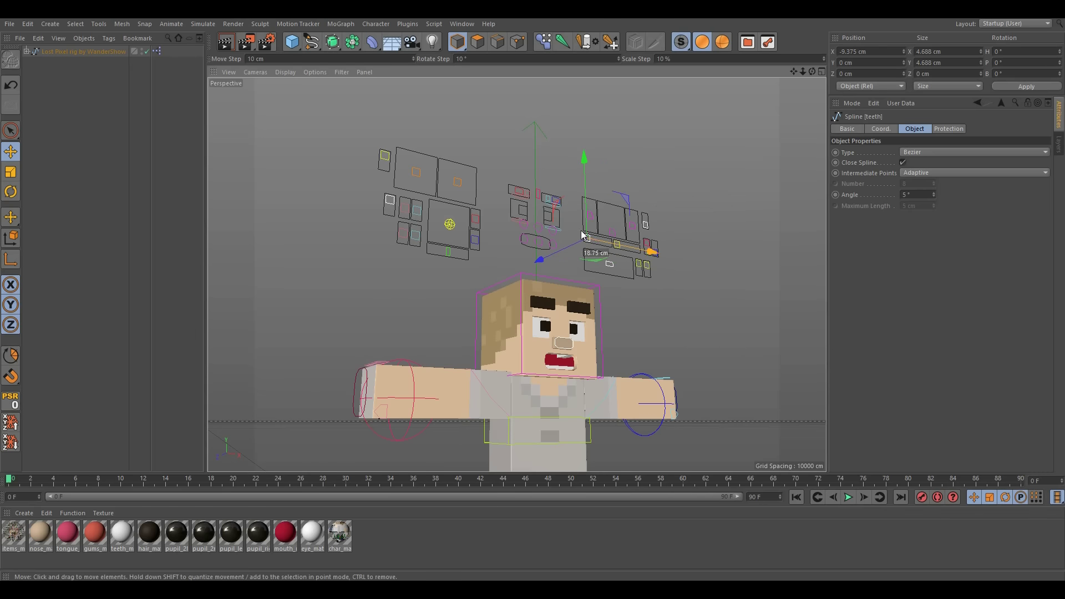
Slide the edit control beside the teeth control to X 9.375 cm and then about 0.48 cm, inspecting the mouth up close
click(731, 328)
click(620, 251)
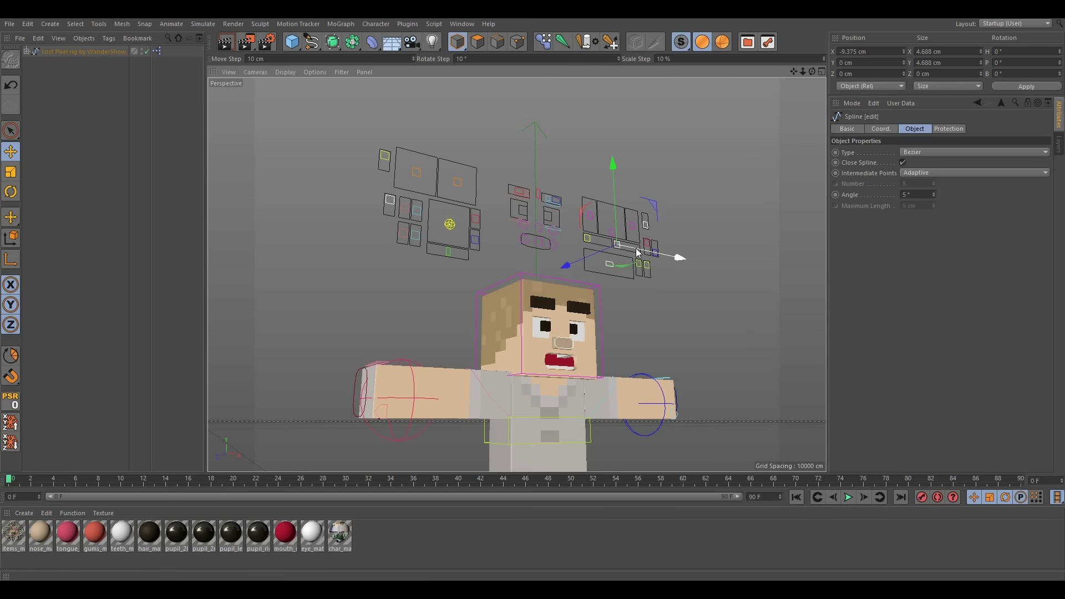
drag(638, 253, 663, 261)
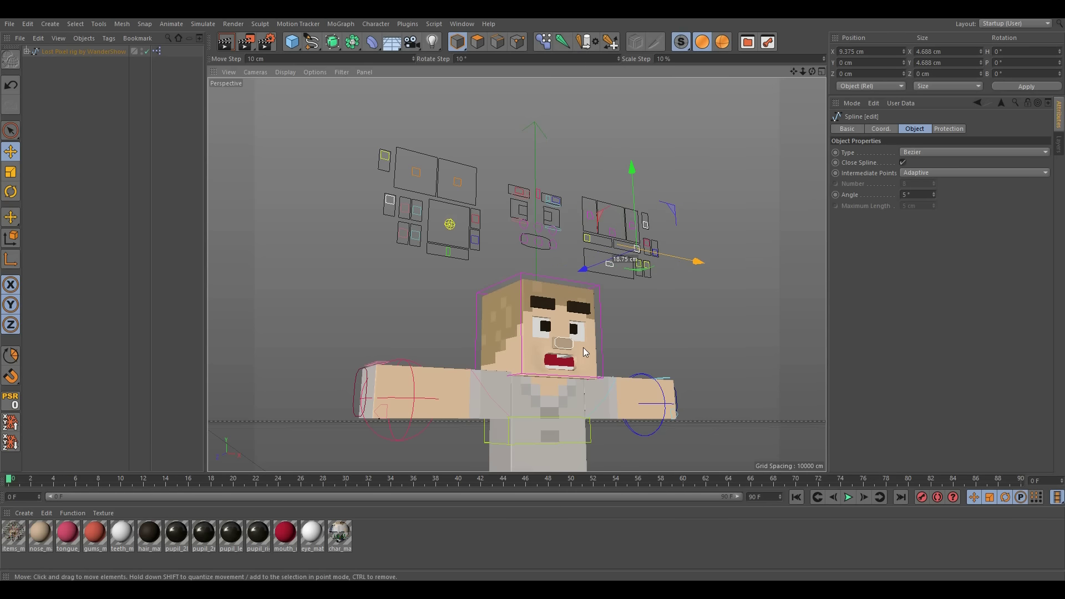
scroll(583, 347, up, 7)
mouse_move(570, 365)
alt+mouse_down()
mouse_move(623, 358)
mouse_move(550, 366)
alt+mouse_up()
alt+right_drag(549, 366, 548, 414)
scroll(548, 413, down, 1)
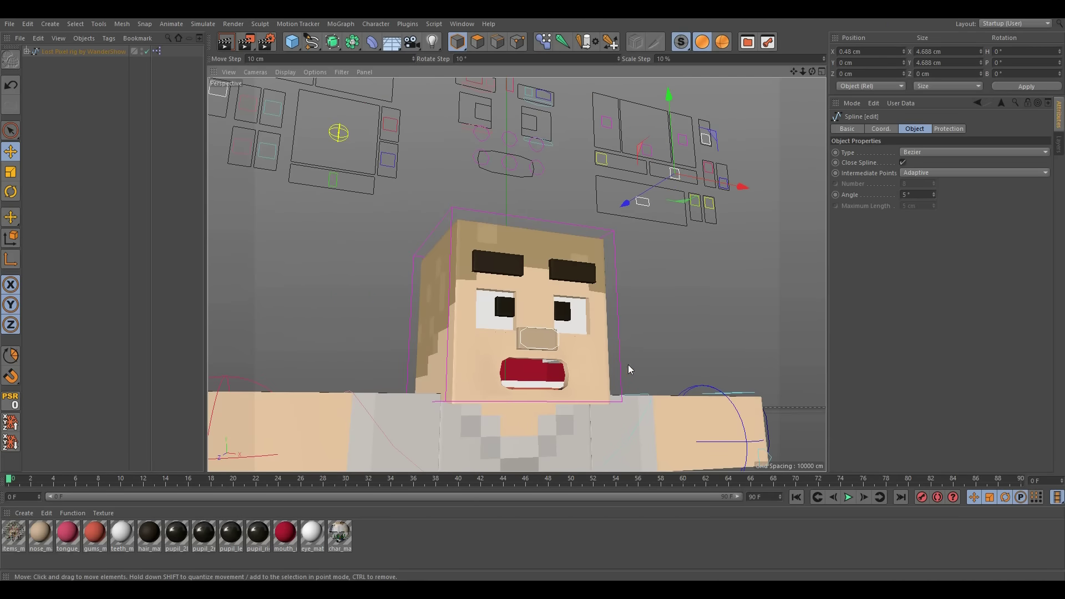
Try moving the mouth control to different positions within its frame, and reset its position to zero
click(631, 145)
click(645, 148)
drag(694, 115, 792, 145)
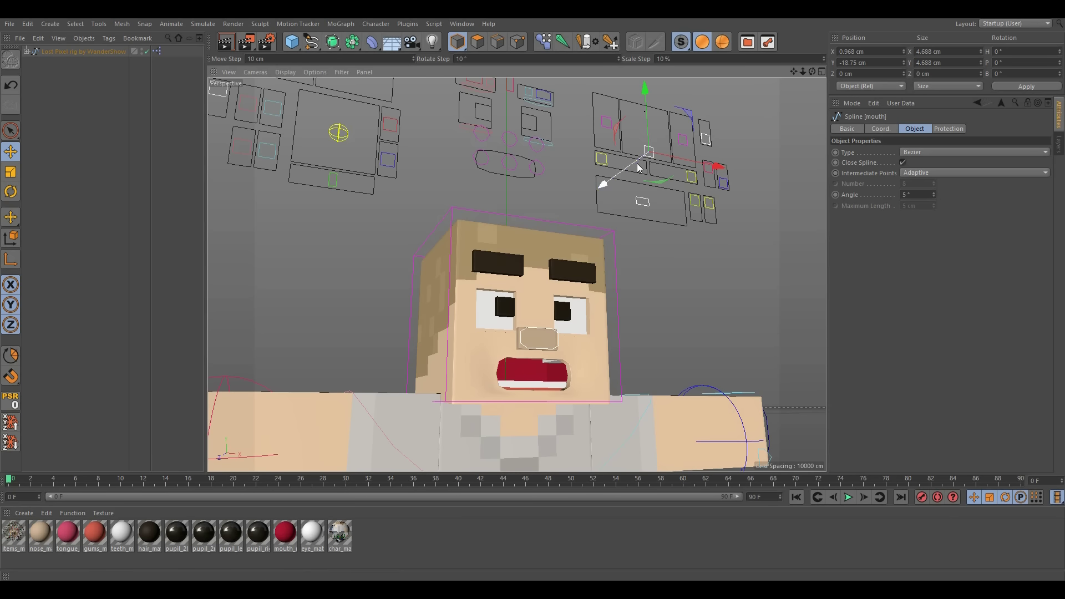
drag(692, 115, 778, 168)
key(ctrl+z)
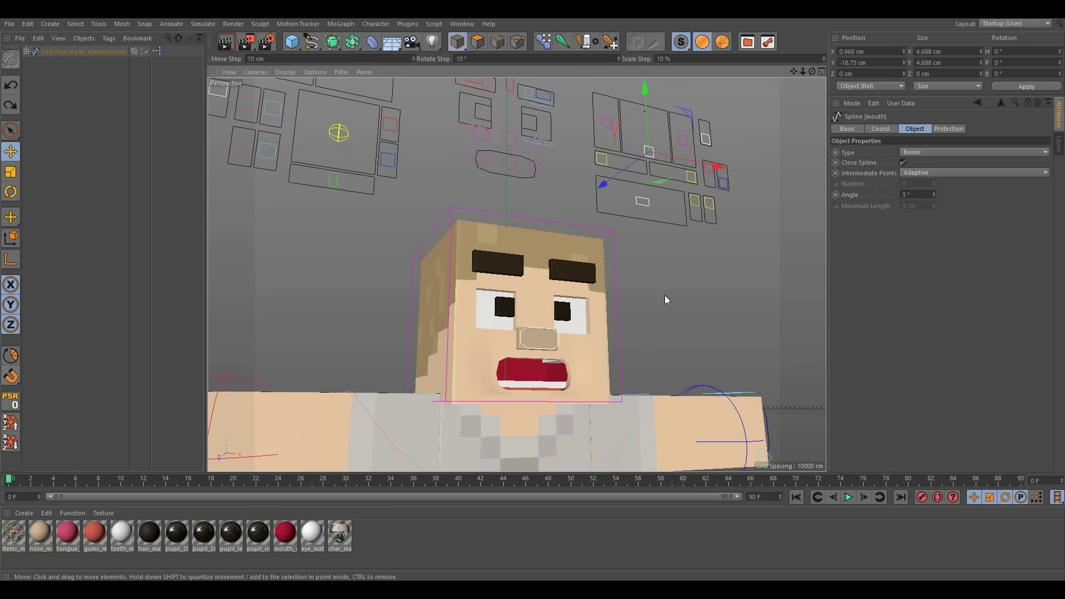
click(7, 411)
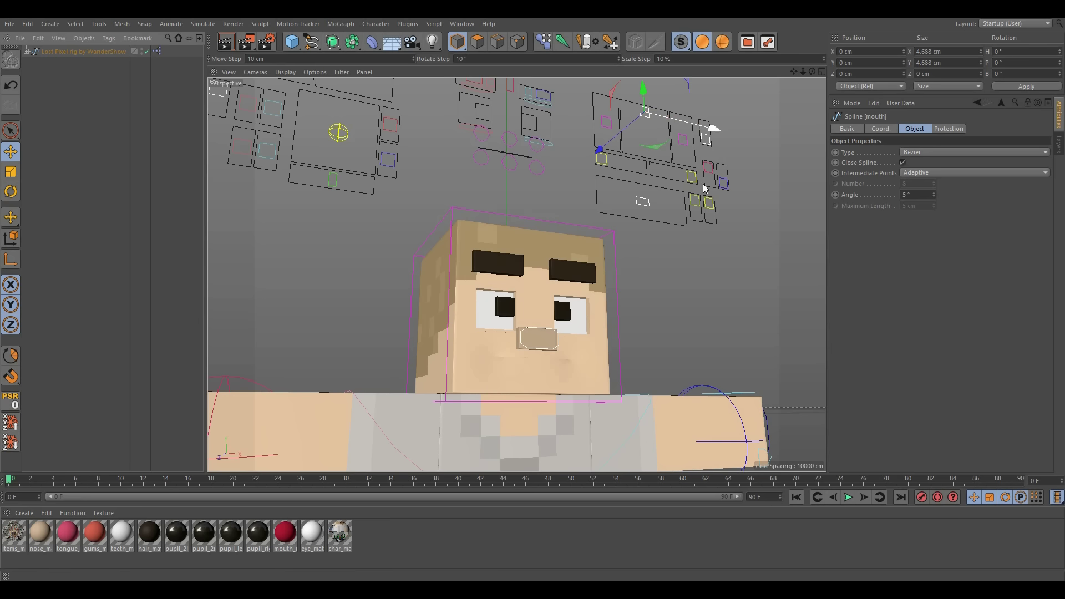
Try the nose control, leaving it at Y -6.25 cm, and return the edit control to X -9.375 cm
click(693, 206)
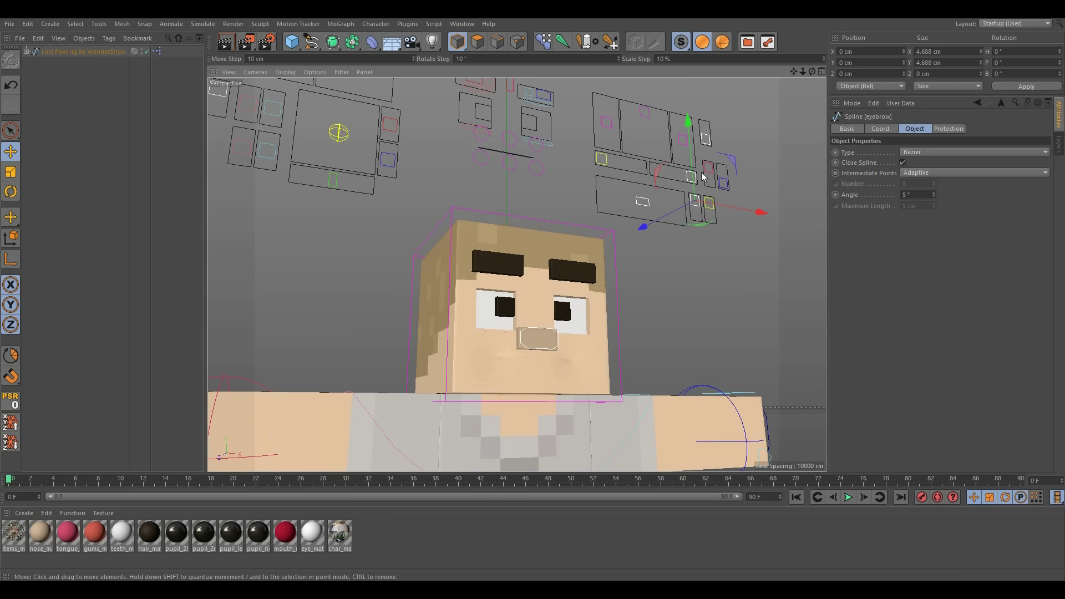
click(711, 141)
mouse_move(707, 120)
mouse_down()
mouse_move(703, 104)
mouse_move(702, 139)
mouse_up()
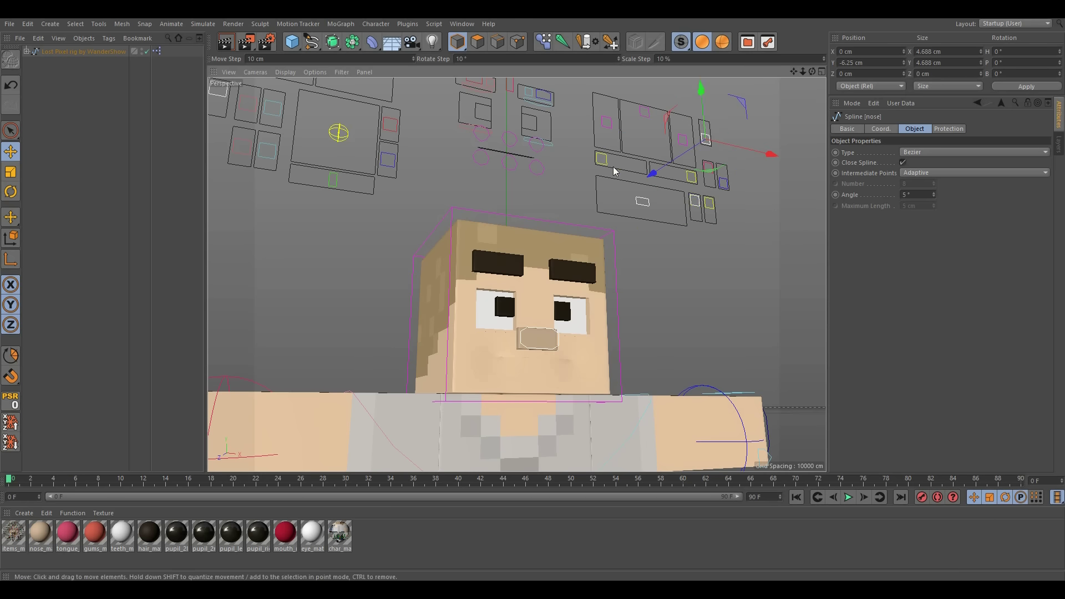
click(655, 169)
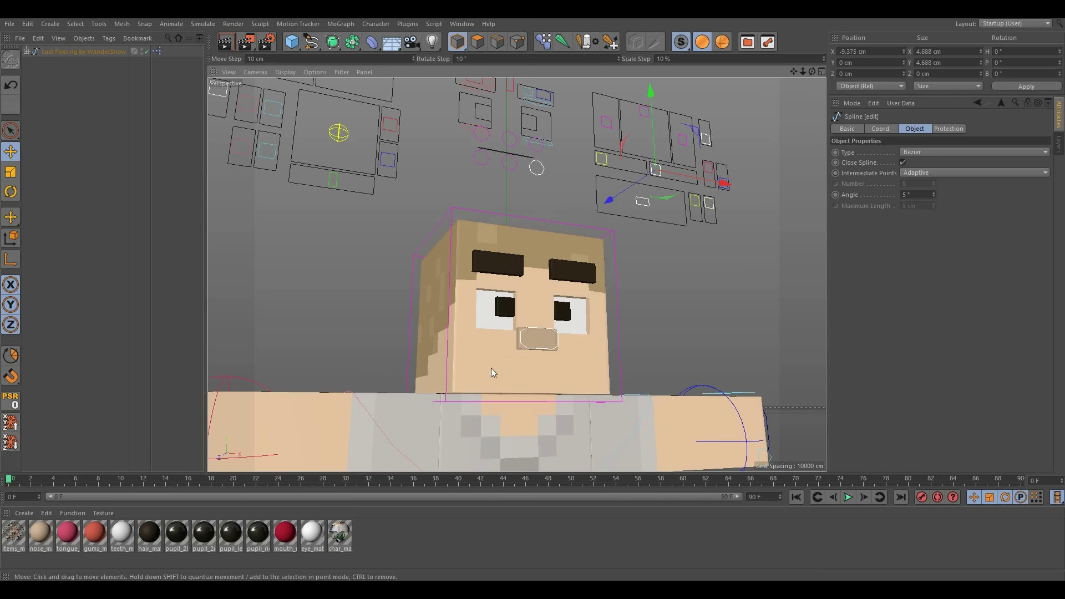
Try nose_type 2 on nose_pos_controller, and slide the nose control up to Y 0 cm and back down
click(556, 330)
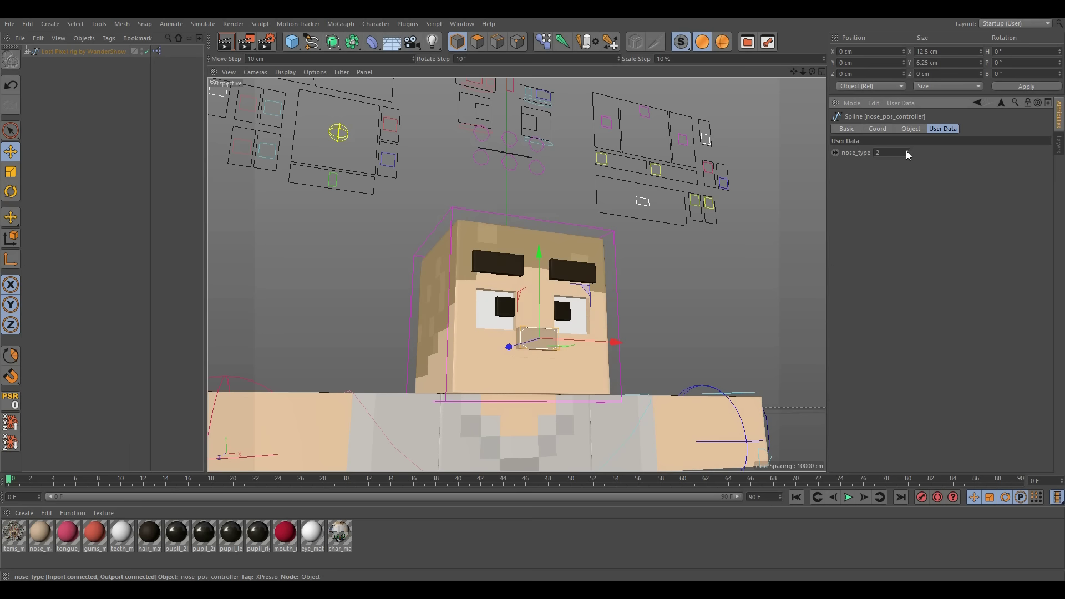
click(907, 154)
click(707, 138)
drag(701, 88, 704, 106)
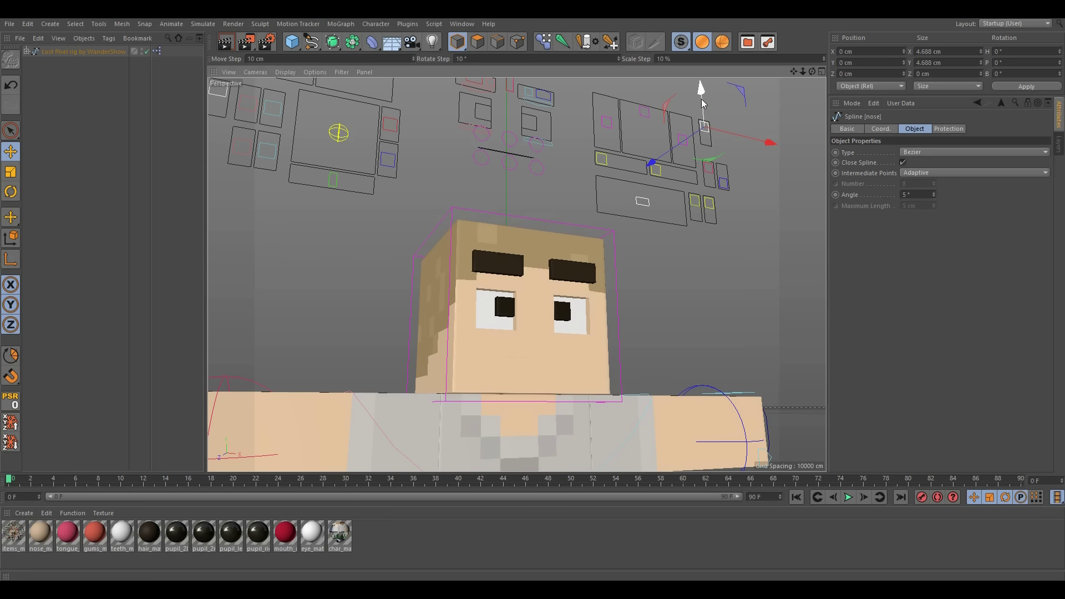
drag(703, 114, 709, 171)
Try moving the female control below the nose control, and undo the move
click(709, 157)
click(711, 143)
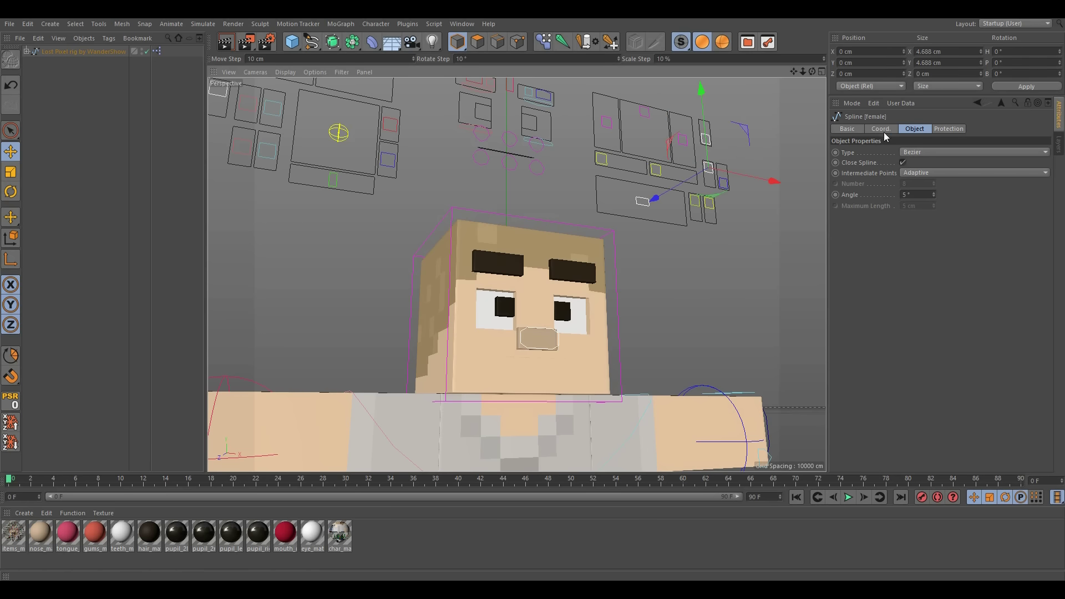
mouse_move(701, 94)
mouse_down()
mouse_move(715, 115)
mouse_move(712, 105)
mouse_up()
key(ctrl+z)
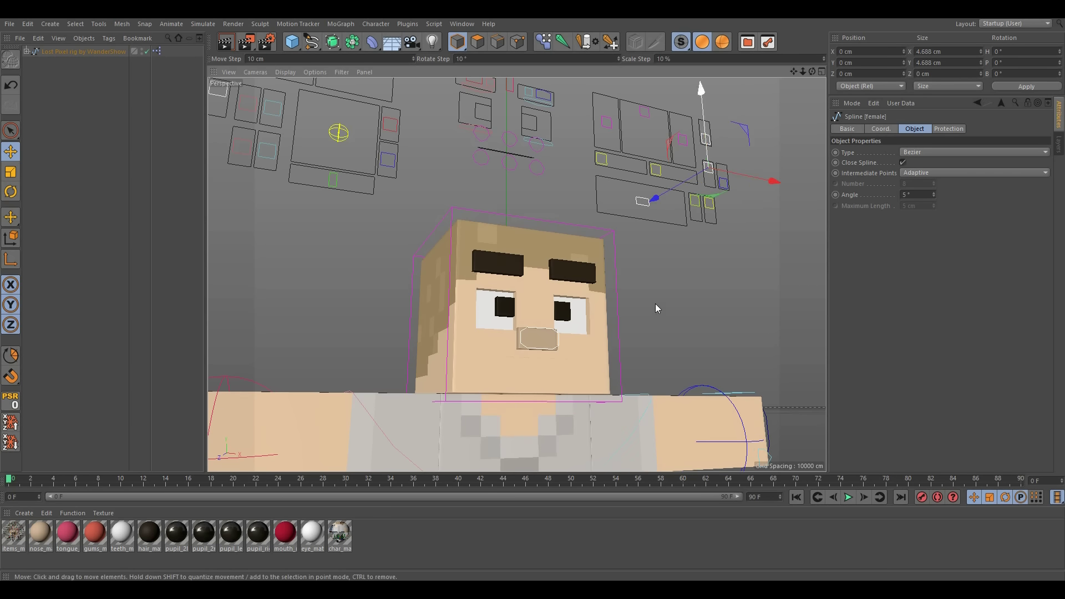
scroll(564, 394, down, 4)
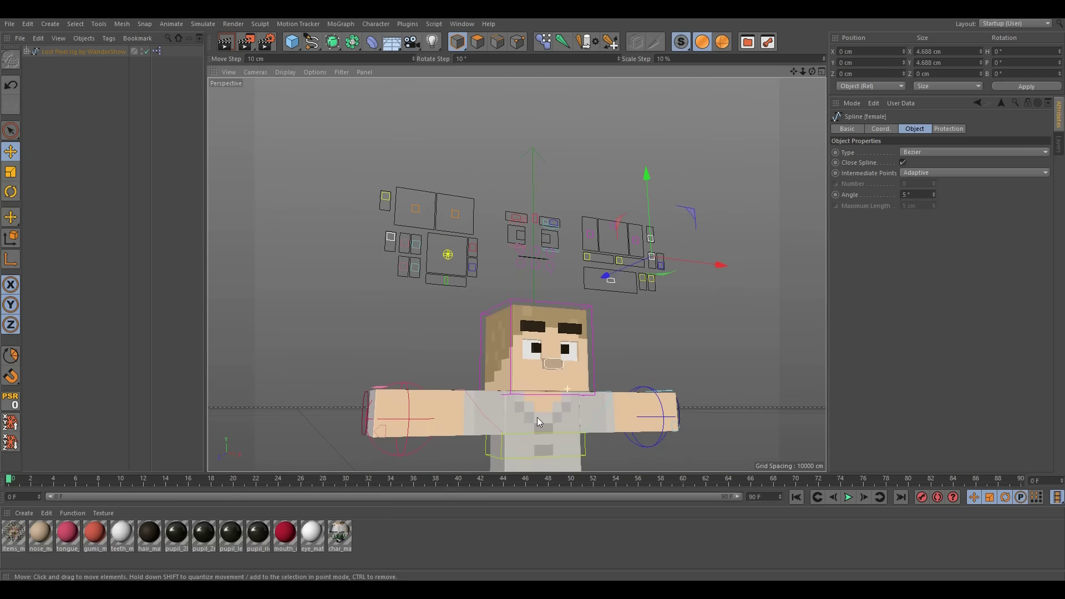
Slide the female control below the nose control down to Y -6.25 cm
alt+middle_drag(536, 417, 522, 289)
alt+drag(522, 288, 537, 333)
alt+right_drag(538, 334, 494, 371)
drag(642, 88, 640, 116)
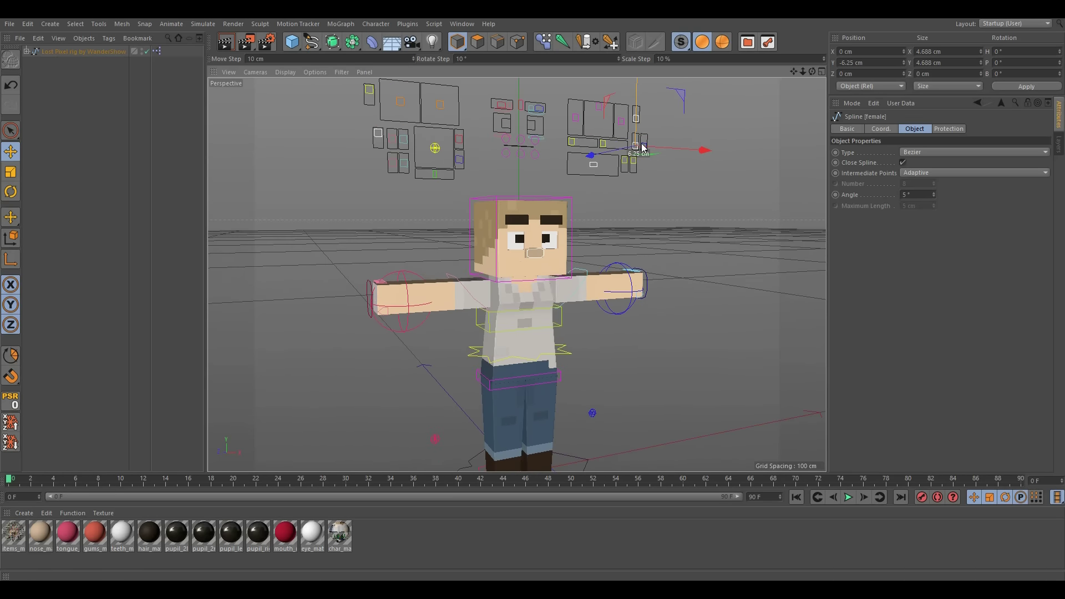
alt+drag(529, 395, 452, 235)
alt+drag(517, 262, 421, 212)
Try moving right_arm_controller and left_arm_controller sideways at the shoulders of the female body, and undo the moves
click(434, 224)
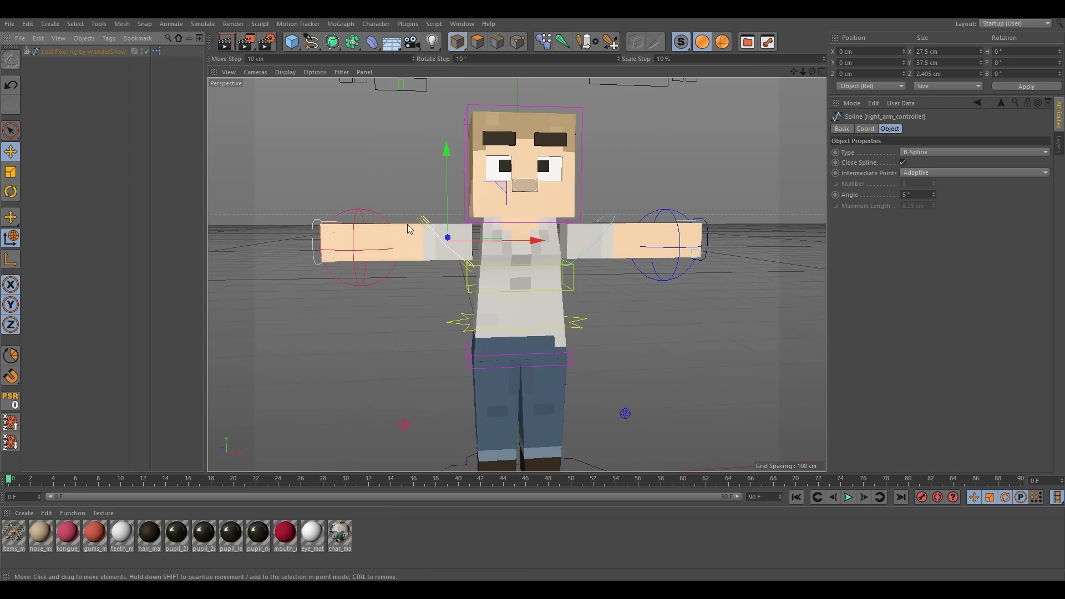
key(w)
drag(525, 250, 533, 242)
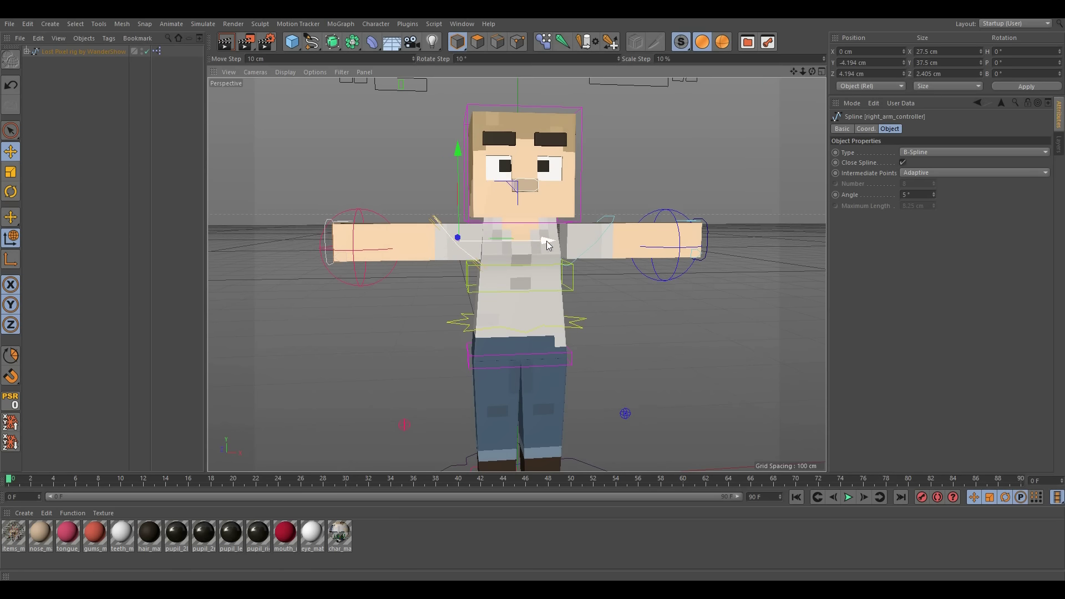
click(594, 244)
key(w)
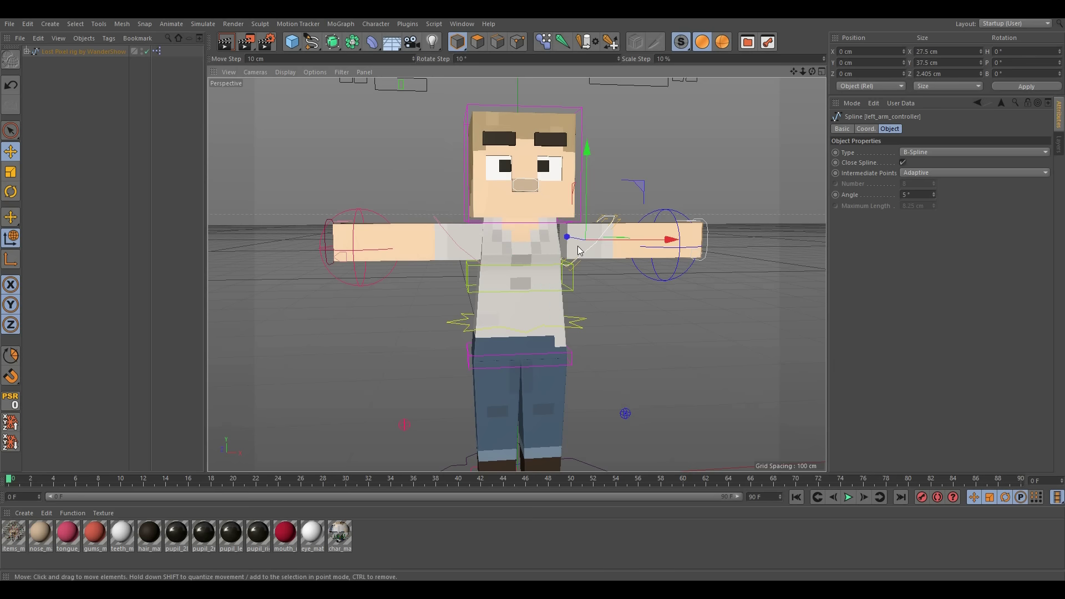
drag(604, 239, 608, 240)
key(ctrl+z)
key(ctrl+z)
key(ctrl+z)
Examine the female body shape, especially the chest and waist, from the front and the side
click(717, 347)
alt+middle_drag(507, 320, 493, 292)
alt+drag(493, 293, 371, 294)
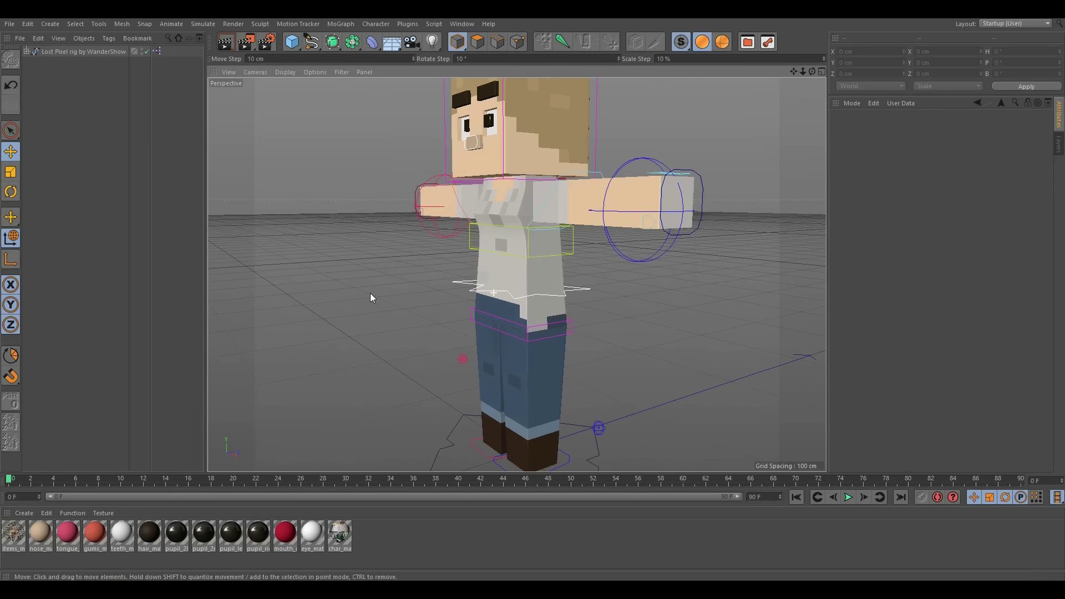
alt+right_drag(537, 203, 604, 190)
alt+drag(471, 232, 490, 241)
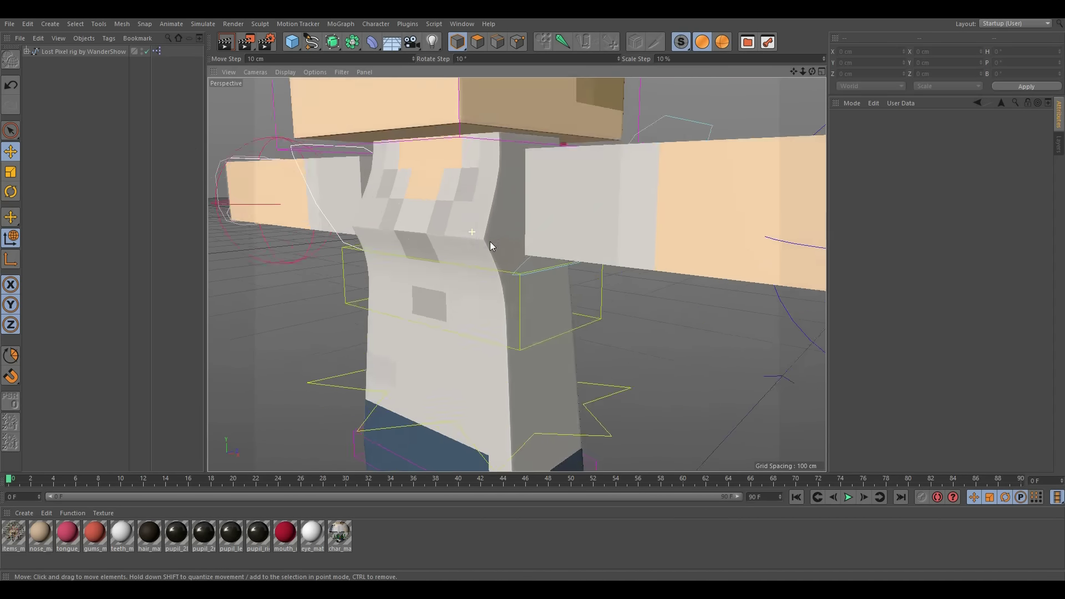
alt+right_drag(490, 241, 443, 266)
alt+drag(517, 275, 580, 277)
alt+middle_drag(561, 279, 590, 260)
alt+drag(590, 264, 553, 287)
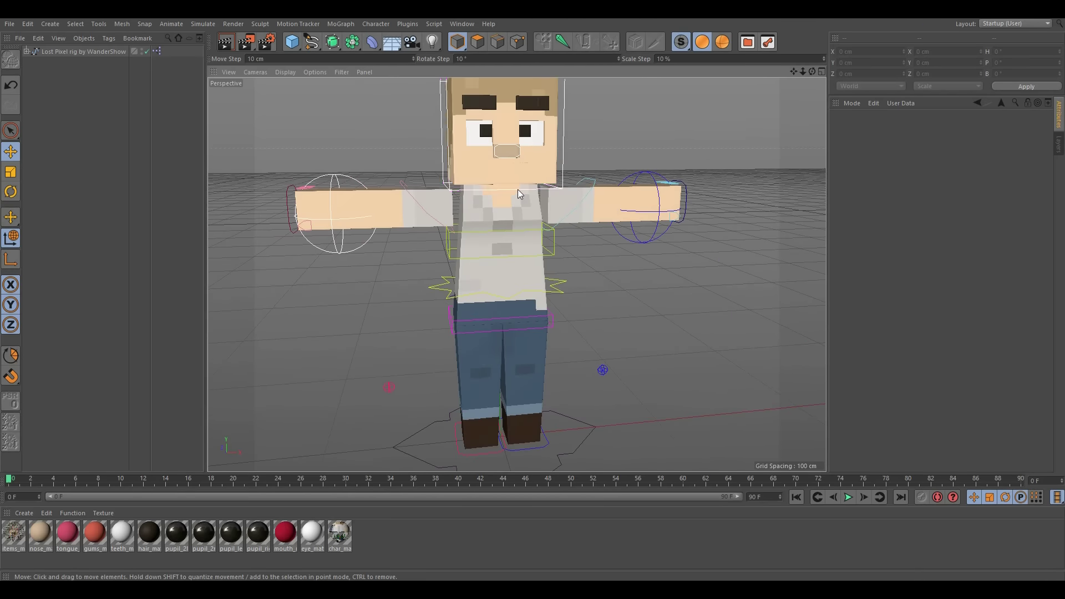
alt+middle_drag(518, 189, 493, 297)
alt+drag(493, 298, 537, 285)
alt+middle_drag(517, 275, 475, 340)
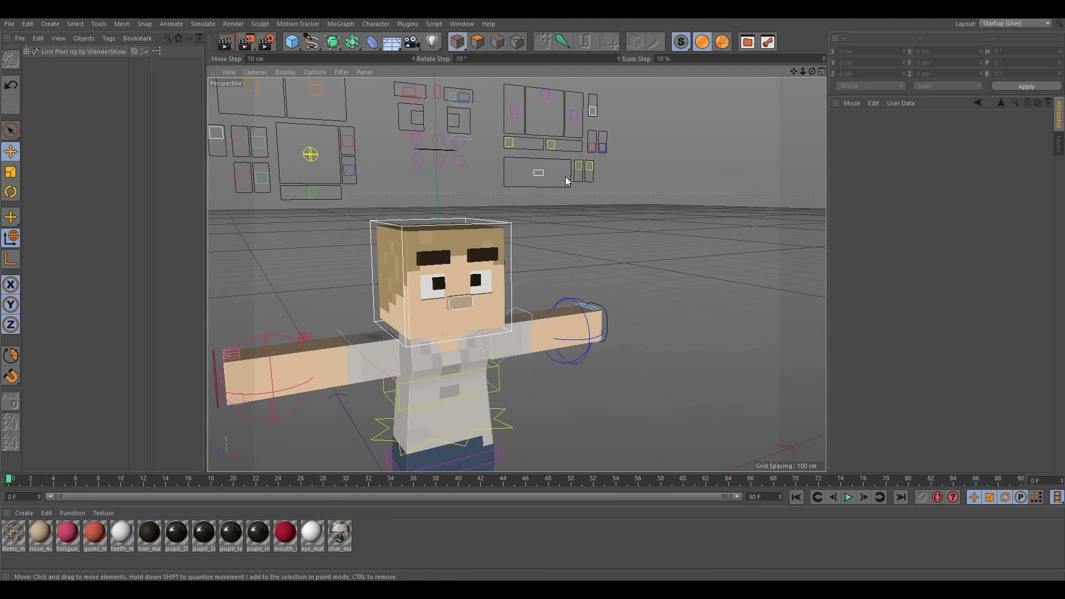
Return the female control to Y 0 cm
click(592, 146)
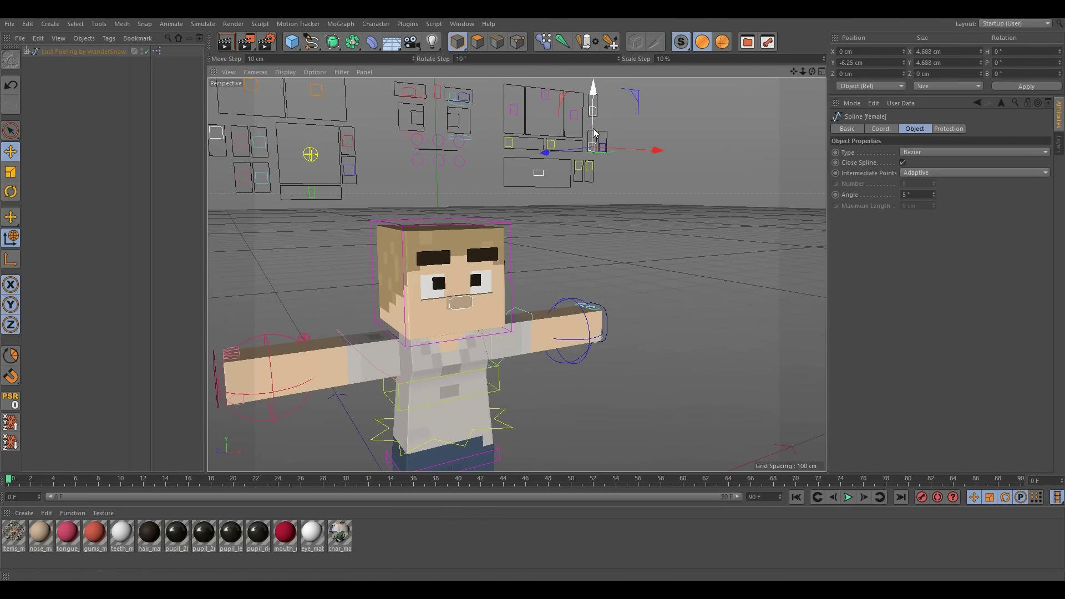
drag(594, 129, 588, 110)
click(608, 176)
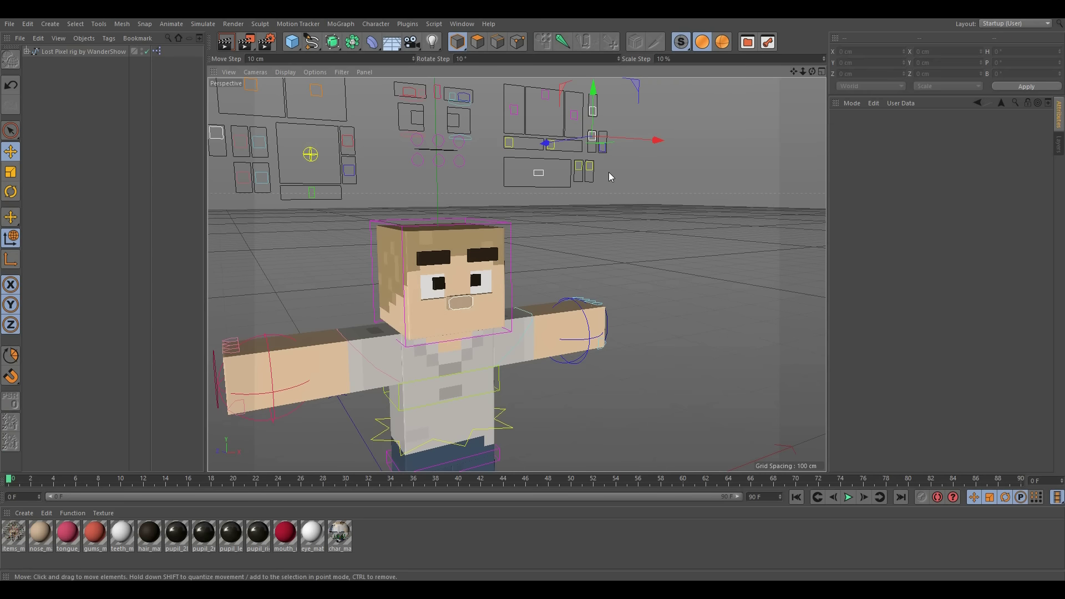
Slide the villager control beside the female control up to Y 6.25 cm
click(603, 148)
drag(611, 135, 605, 107)
alt+drag(465, 225, 443, 311)
alt+right_drag(444, 311, 507, 267)
Try rotating villager_controller at the base of the villager nose, and undo the rotation
click(506, 268)
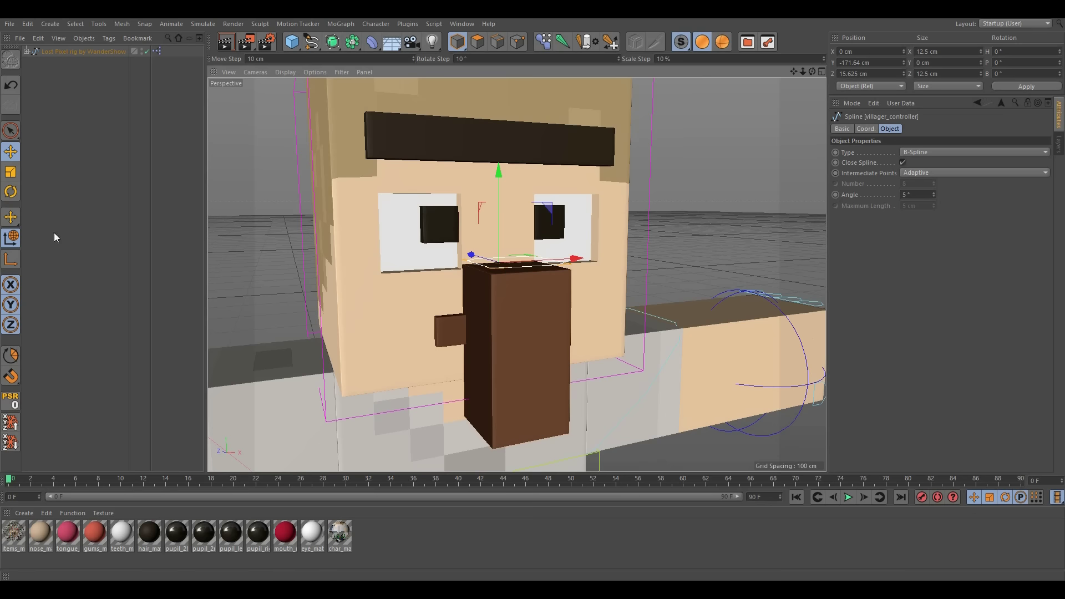
click(10, 191)
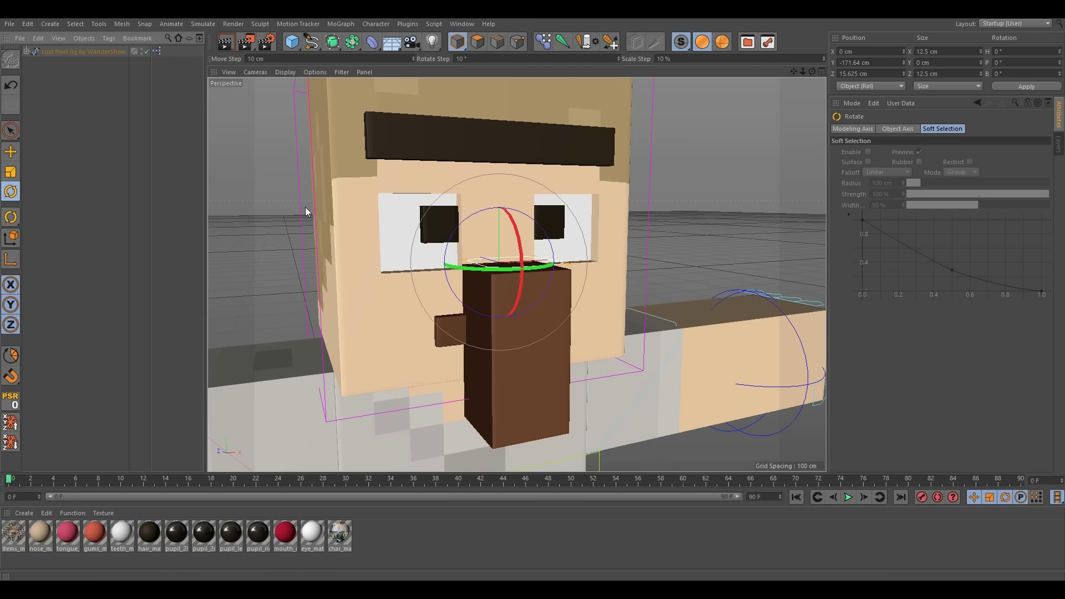
mouse_move(500, 238)
mouse_down()
mouse_move(511, 251)
mouse_move(495, 224)
mouse_move(485, 234)
mouse_up()
key(ctrl+z)
Move the nose control up to Y 0 cm
alt+right_drag(587, 211, 559, 250)
alt+middle_drag(559, 249, 499, 380)
click(659, 132)
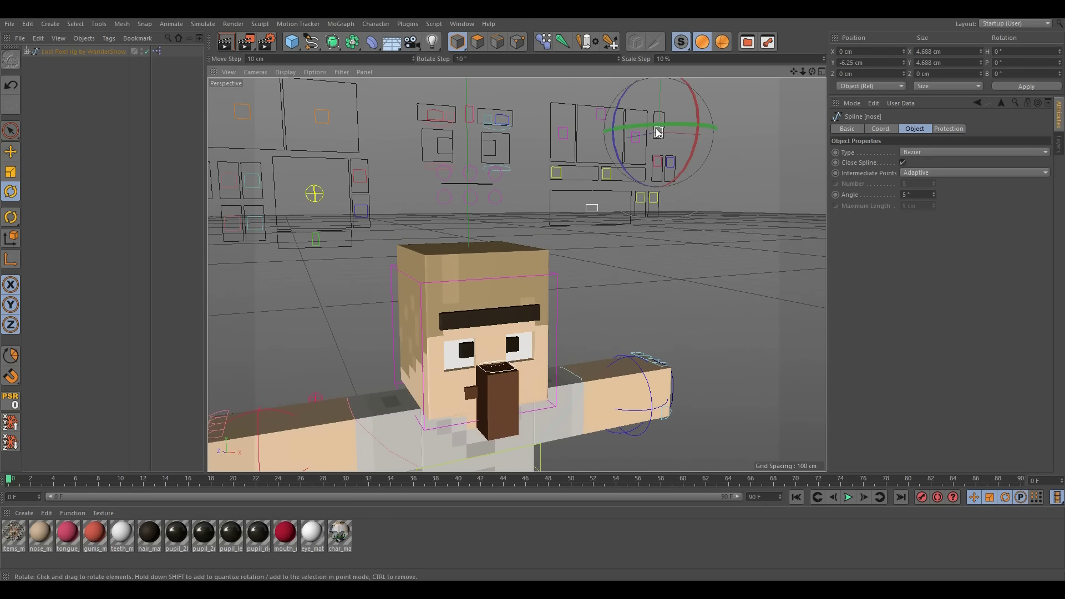
click(10, 153)
mouse_move(663, 104)
mouse_down()
mouse_move(661, 83)
mouse_move(660, 96)
mouse_up()
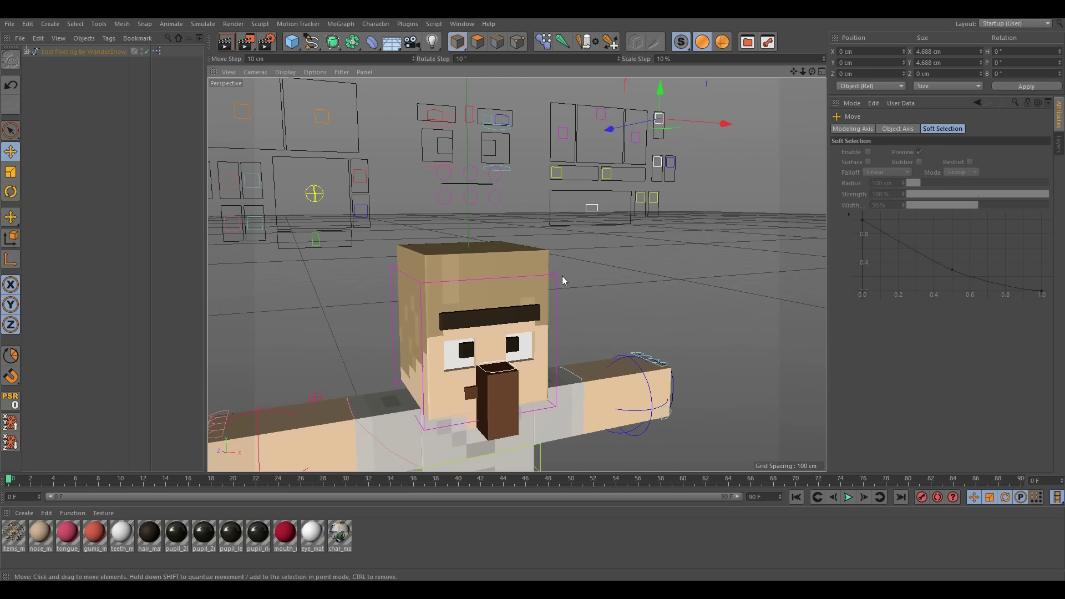
Try moving the mouth control within its frame on the villager face
alt+middle_drag(503, 271, 520, 196)
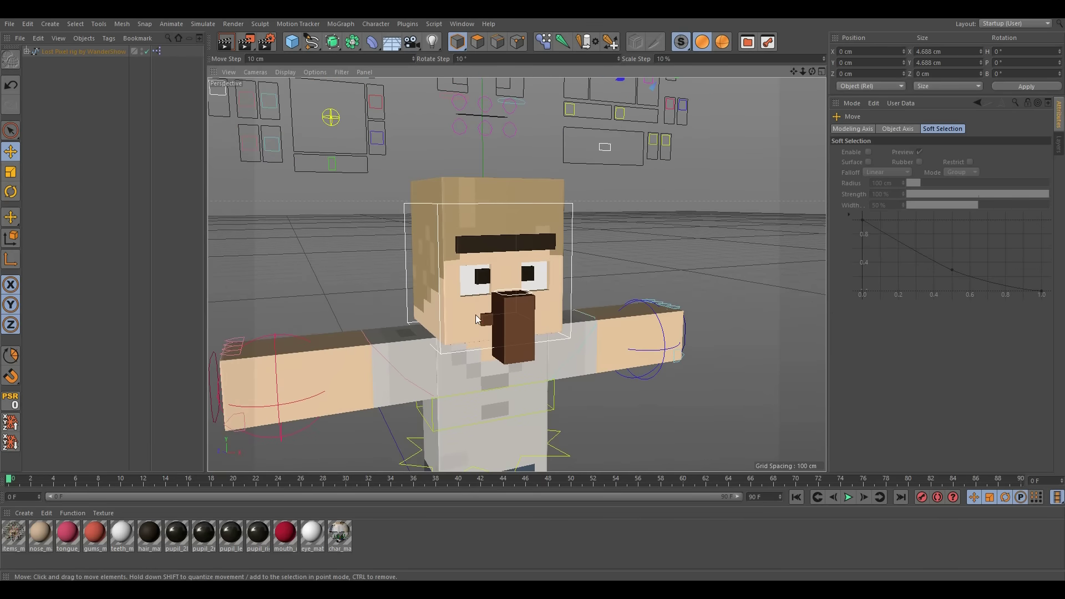
alt+right_drag(475, 315, 501, 314)
alt+drag(530, 303, 470, 305)
alt+right_drag(470, 304, 467, 318)
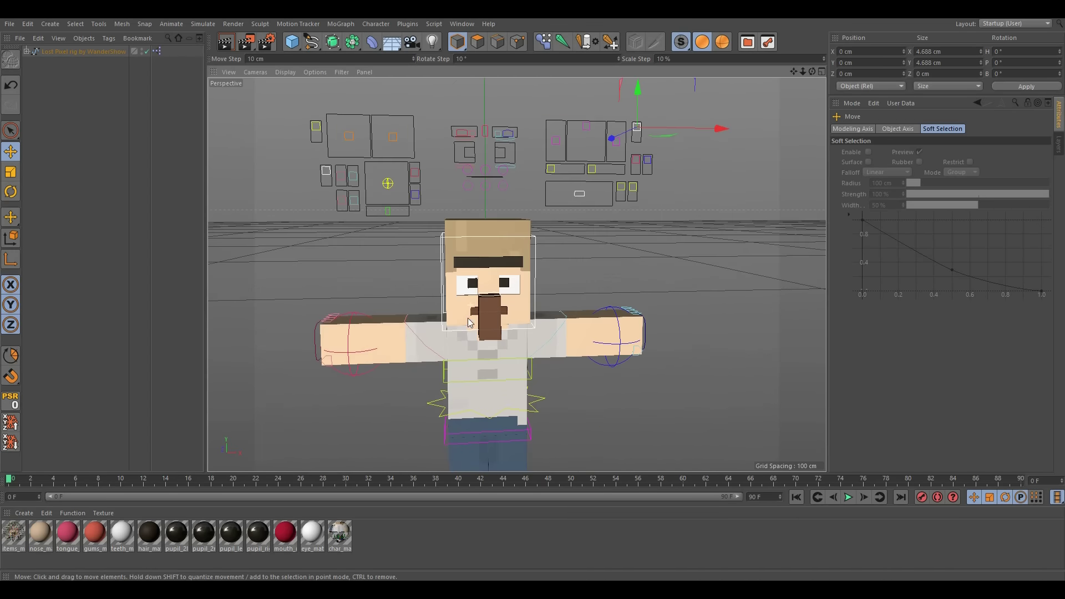
alt+middle_drag(488, 291, 471, 327)
click(552, 176)
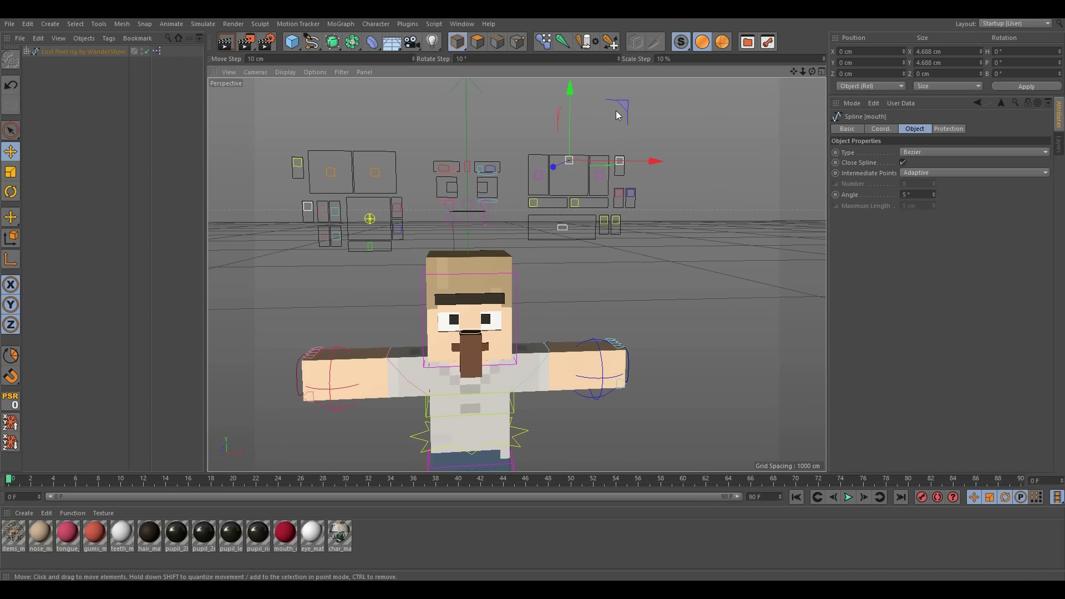
drag(620, 103, 643, 108)
drag(610, 162, 627, 171)
Try moving left_middle_controller and left_side_controller to reshape the villager's single eyebrow, and undo the moves
click(630, 193)
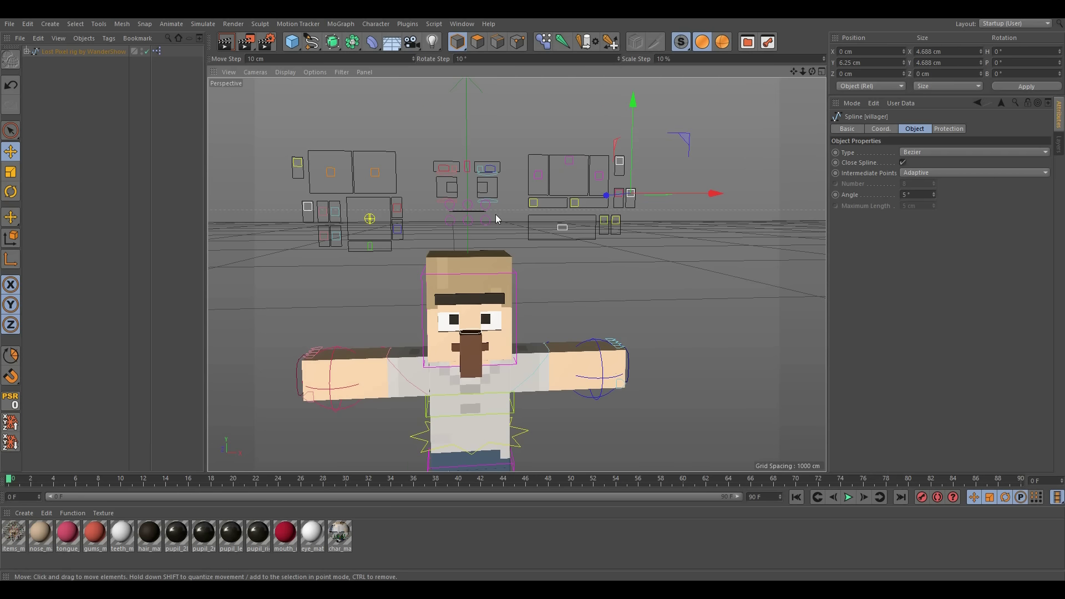
scroll(472, 272, up, 4)
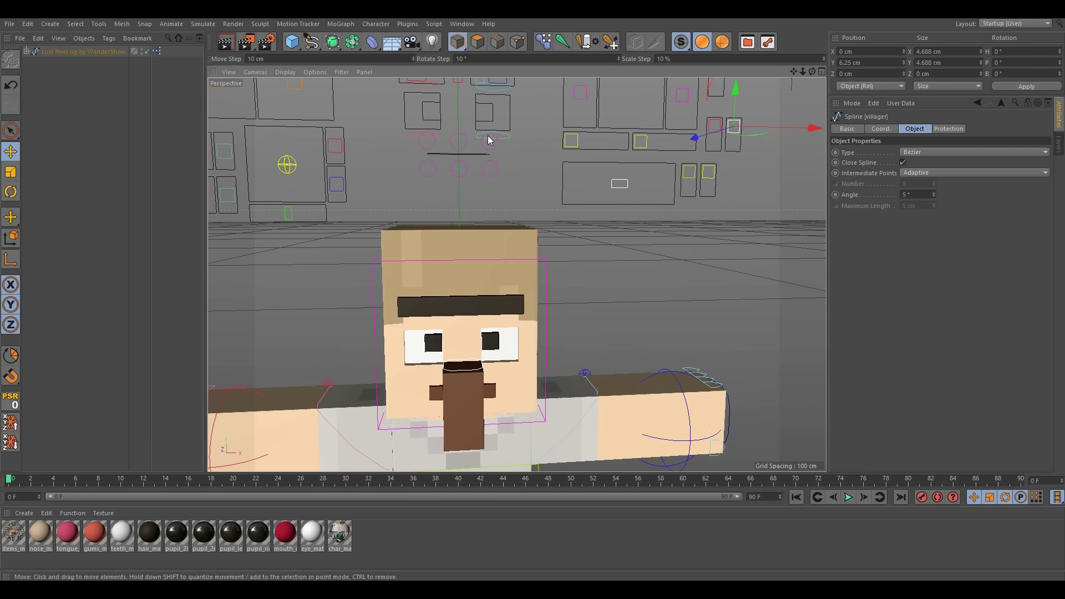
scroll(501, 161, up, 2)
scroll(494, 162, down, 1)
click(507, 105)
alt+middle_drag(522, 120, 523, 132)
scroll(532, 116, down, 1)
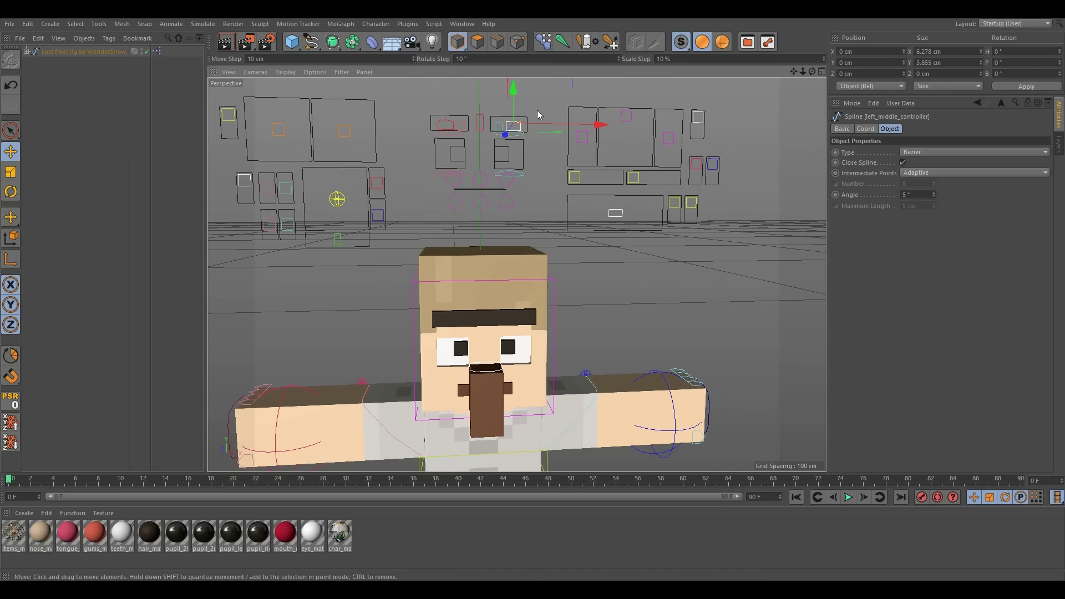
scroll(537, 110, down, 1)
drag(556, 97, 538, 83)
click(488, 152)
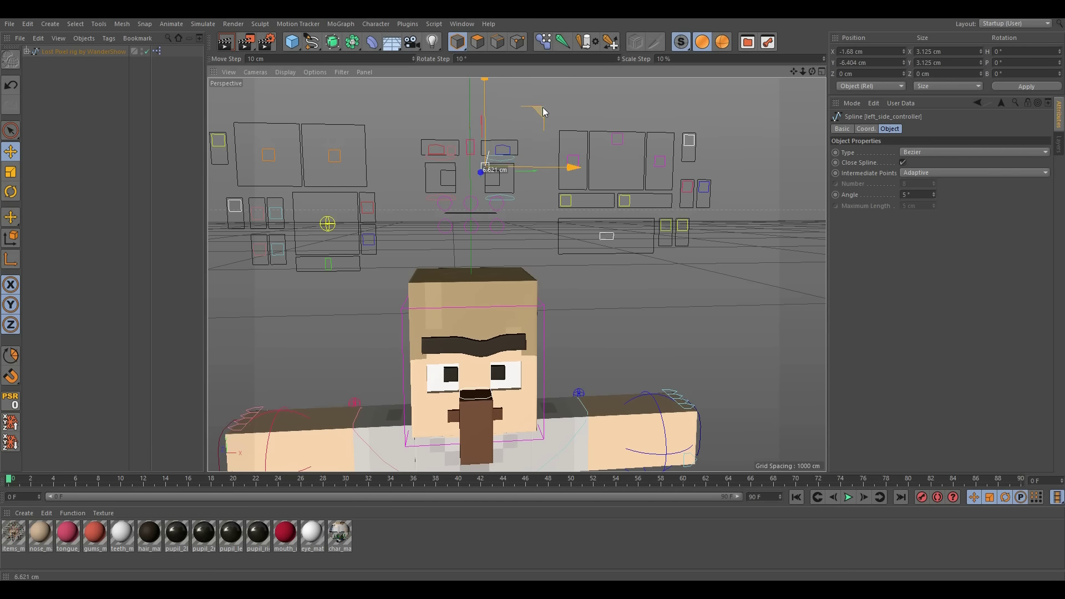
drag(516, 117, 516, 118)
key(ctrl+z)
key(ctrl+z)
Try moving left_side_controller and right_side_controller together, as well as eyebrows_controller, and undo each move
click(490, 154)
shift+click(451, 150)
drag(527, 98, 531, 67)
key(ctrl+z)
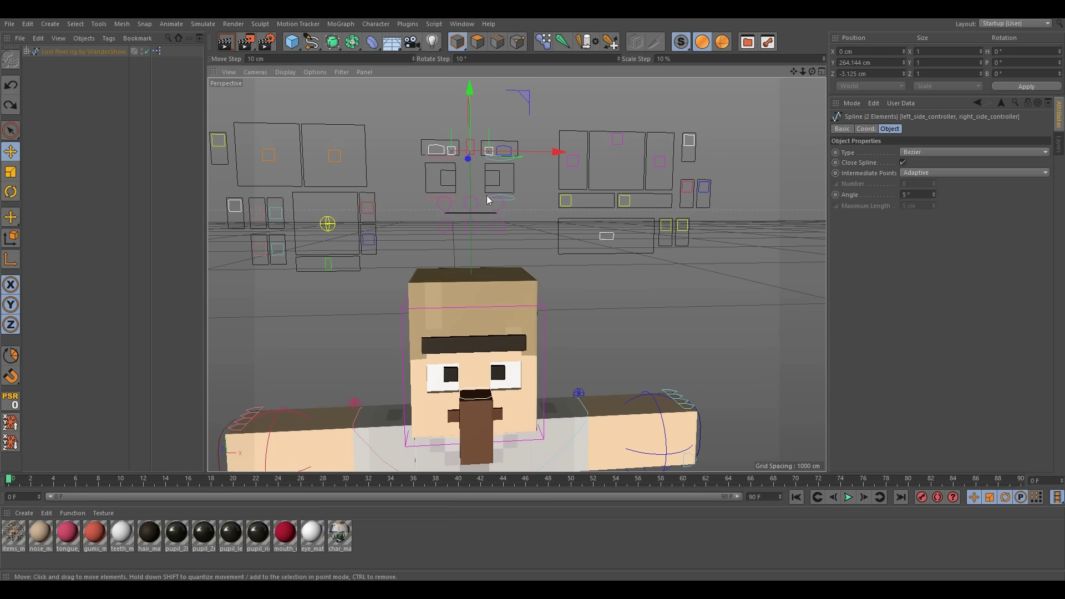
click(479, 140)
mouse_move(476, 93)
mouse_down()
mouse_move(477, 105)
mouse_move(472, 86)
mouse_up()
key(ctrl+z)
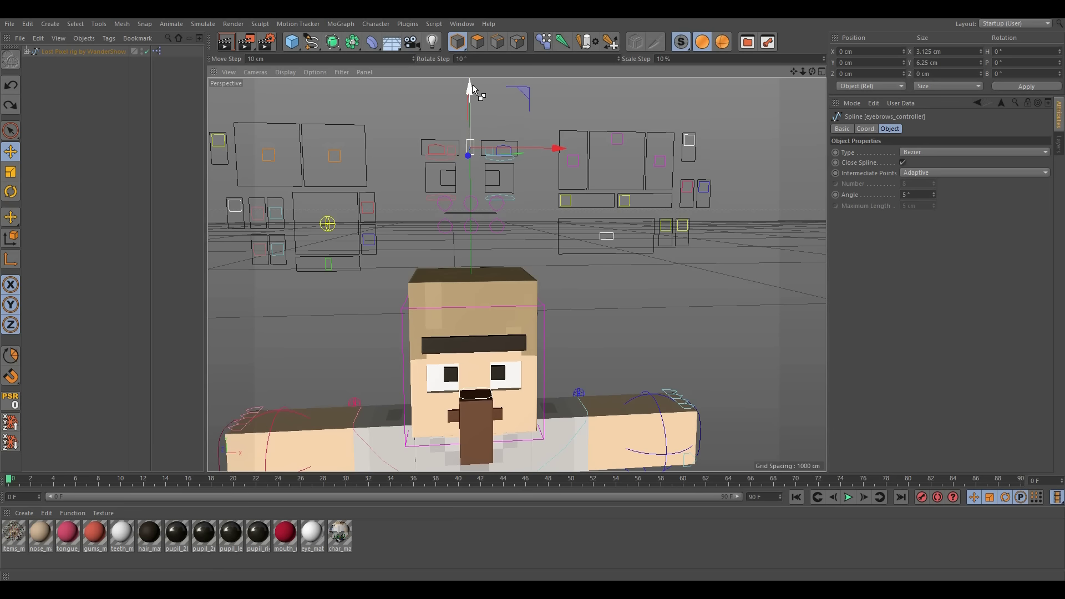
Lower the villager control to Y 0 cm, and try the eyebrow control at Y -6.25 cm and back at Y 0 cm
click(703, 194)
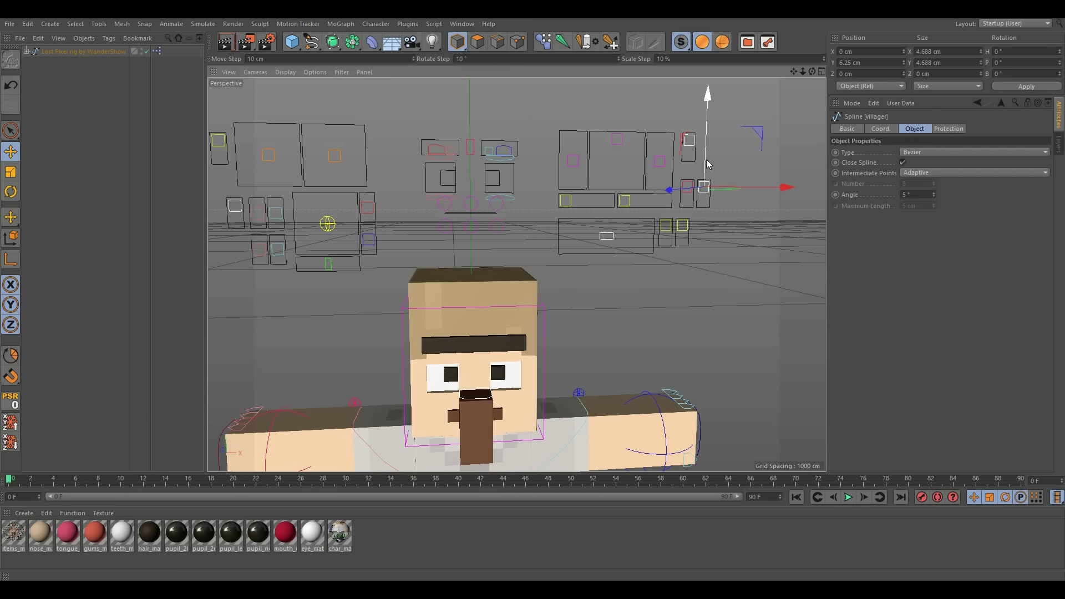
drag(708, 168, 712, 201)
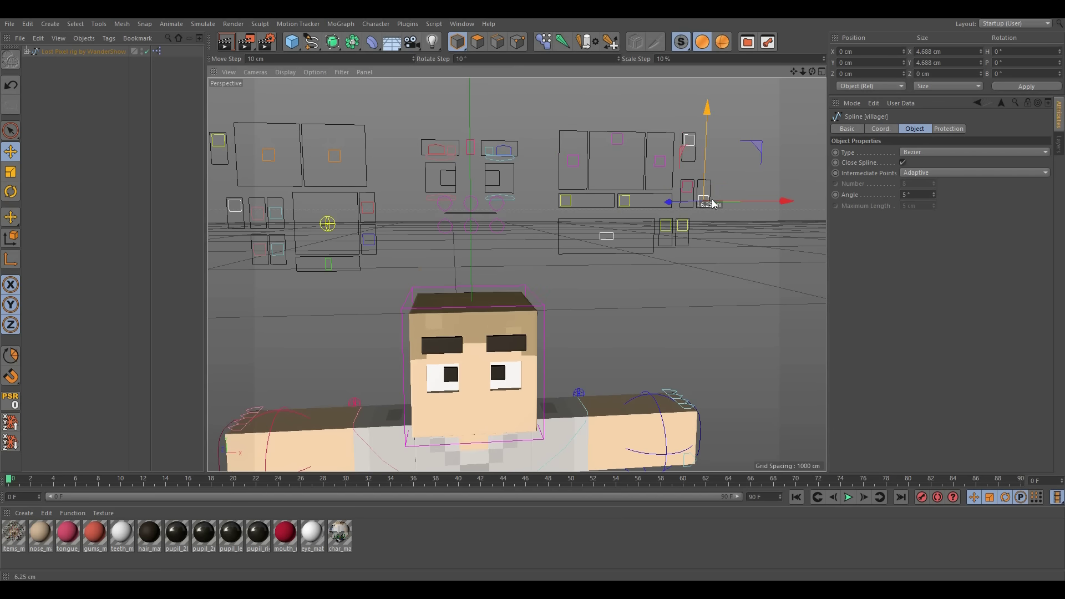
click(666, 225)
drag(673, 175, 681, 243)
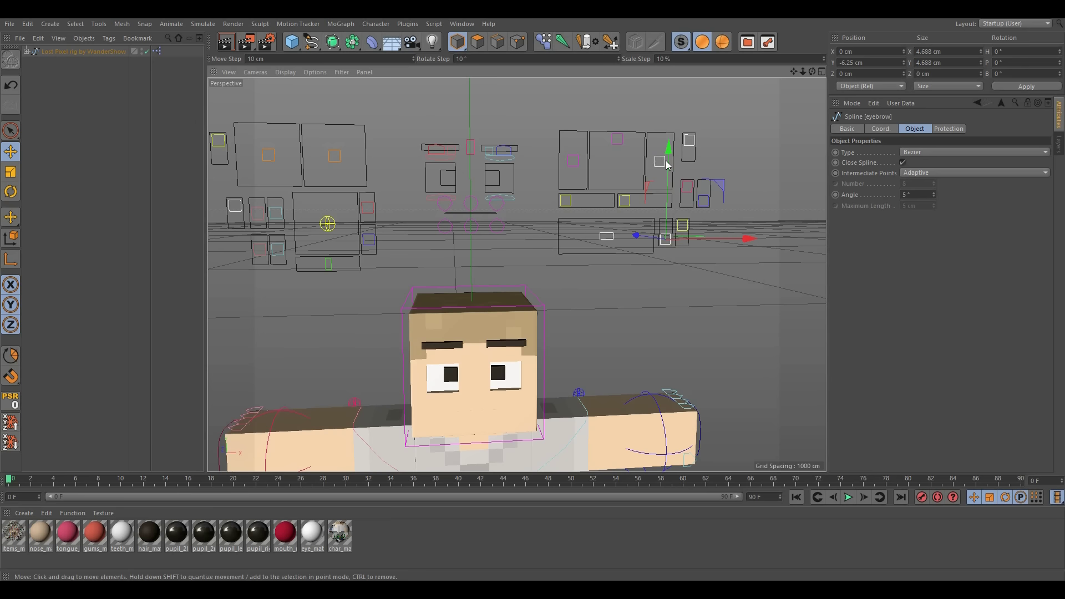
drag(667, 164, 679, 121)
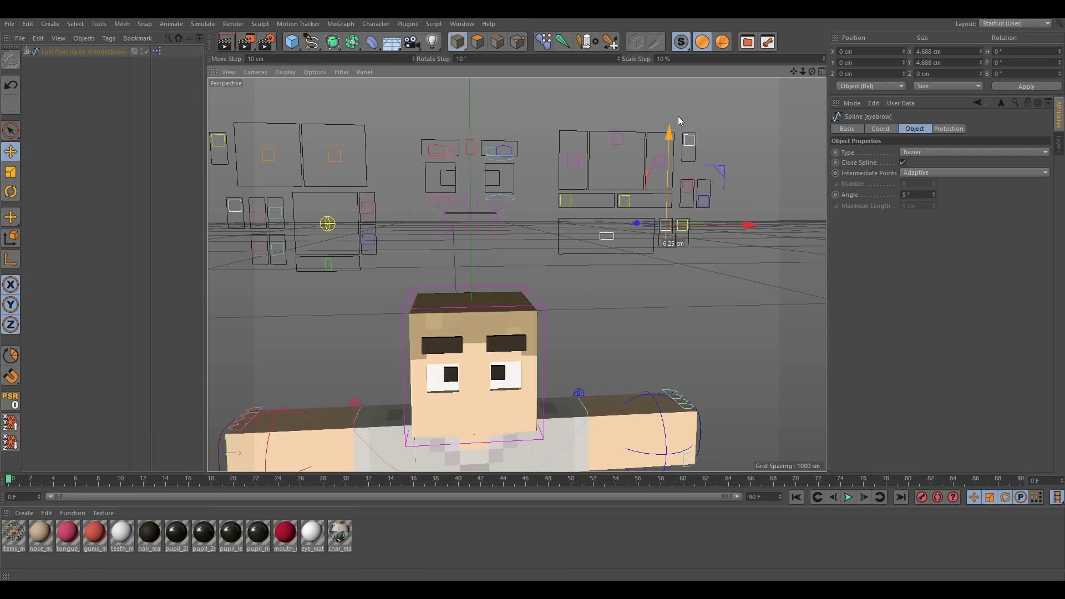
Slide the layer control beside the eyebrow control down to Y -6.25 cm
click(686, 236)
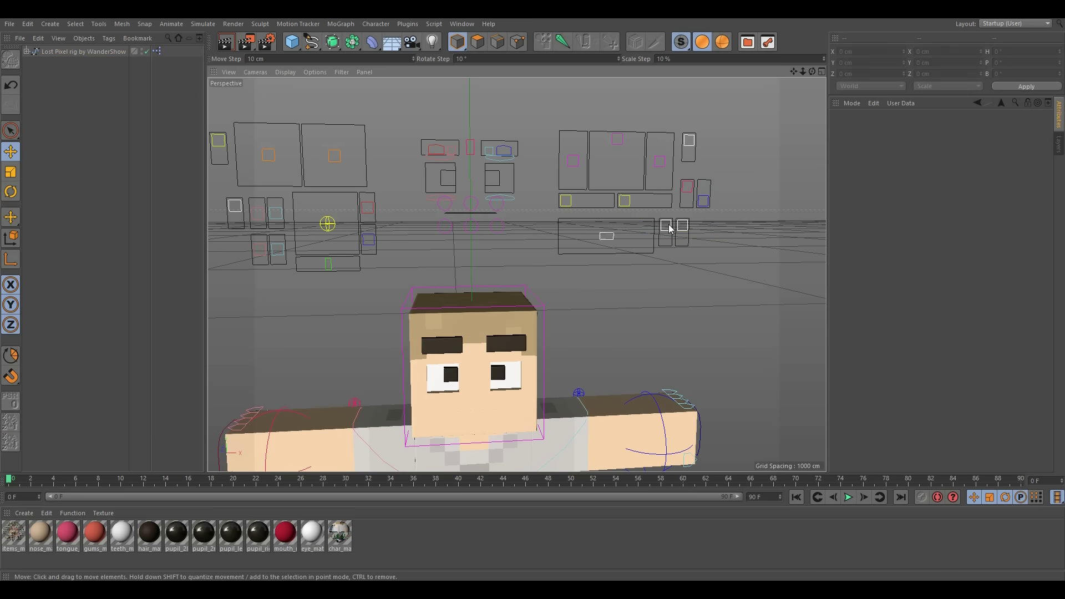
click(668, 225)
mouse_move(669, 210)
mouse_down()
mouse_move(673, 224)
mouse_move(669, 189)
mouse_up()
click(683, 234)
drag(683, 234, 688, 229)
alt+middle_drag(448, 442, 410, 244)
alt+drag(465, 311, 440, 359)
alt+middle_drag(440, 359, 480, 273)
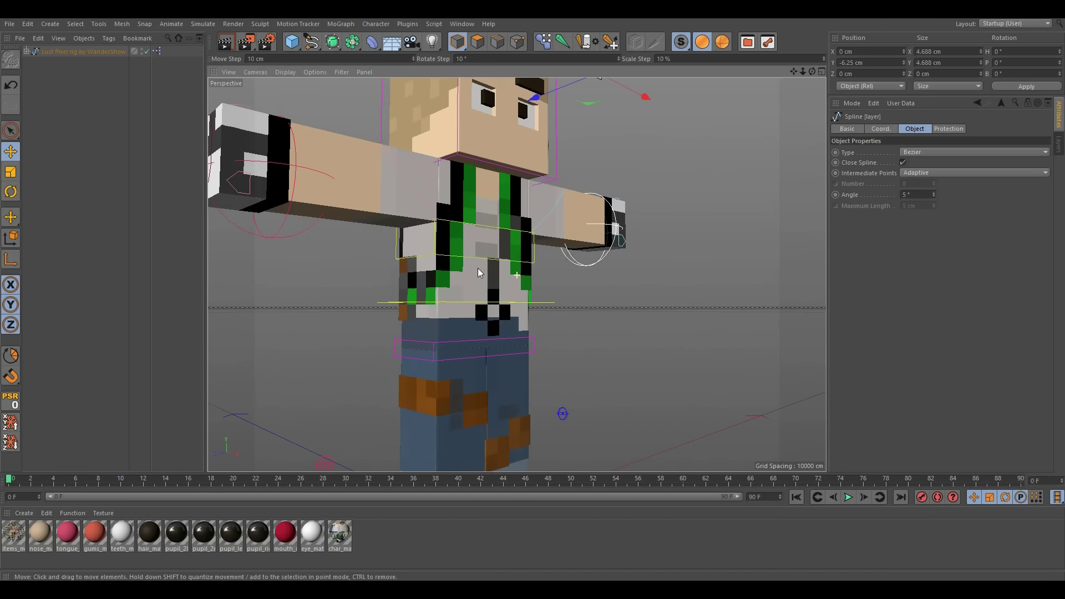
scroll(480, 273, down, 5)
alt+drag(473, 346, 647, 302)
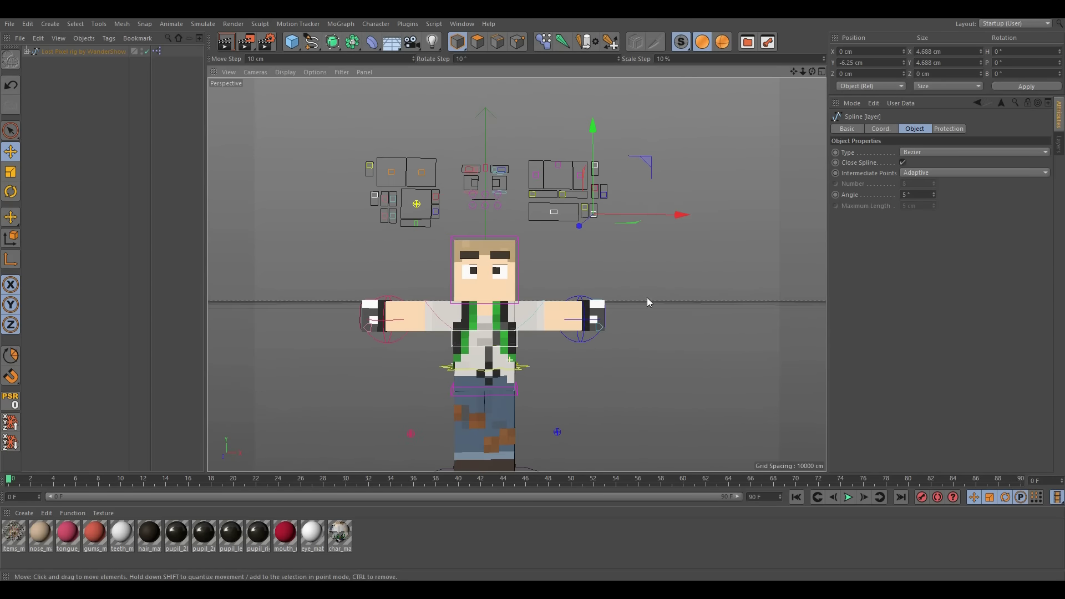
Try the female control at Y -6.25 cm together with the skin layer, and undo the change
drag(591, 217, 595, 211)
click(623, 191)
click(596, 188)
alt+drag(502, 333, 581, 342)
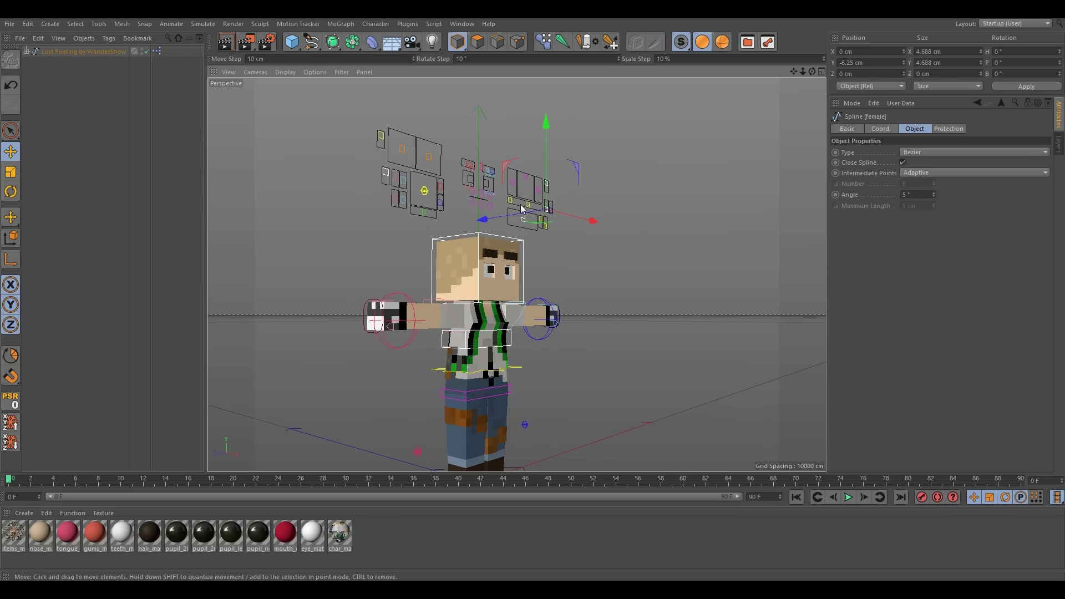
click(537, 272)
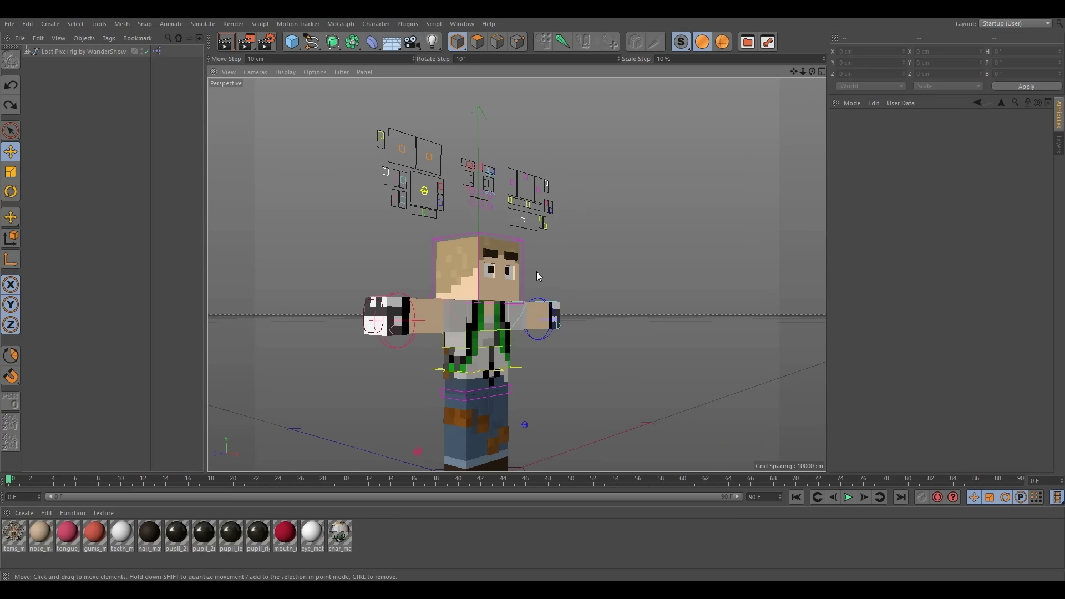
alt+drag(421, 314, 379, 308)
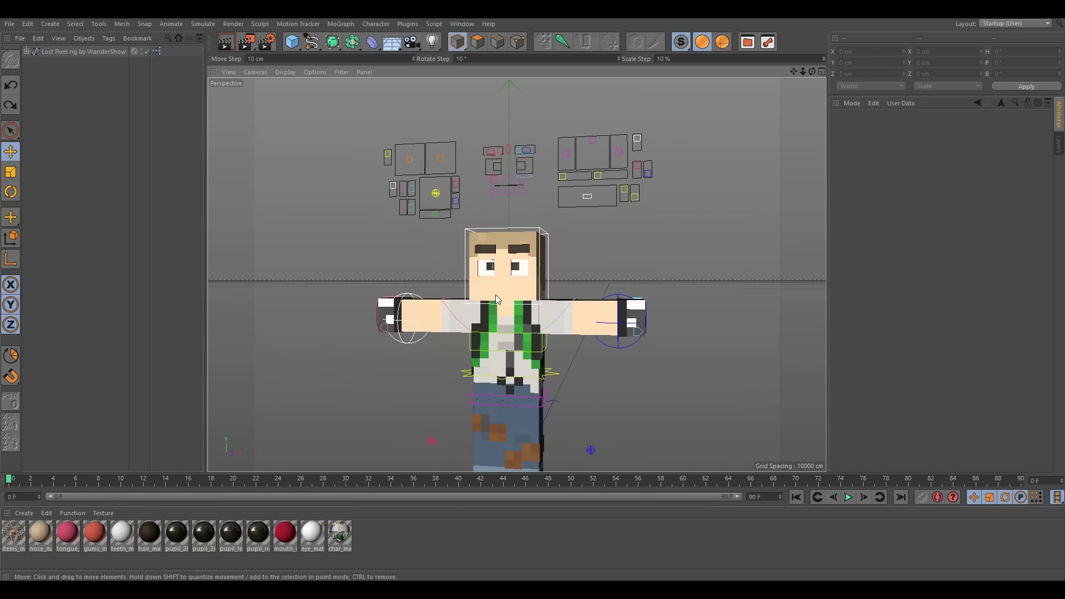
scroll(497, 311, up, 3)
alt+drag(497, 328, 556, 388)
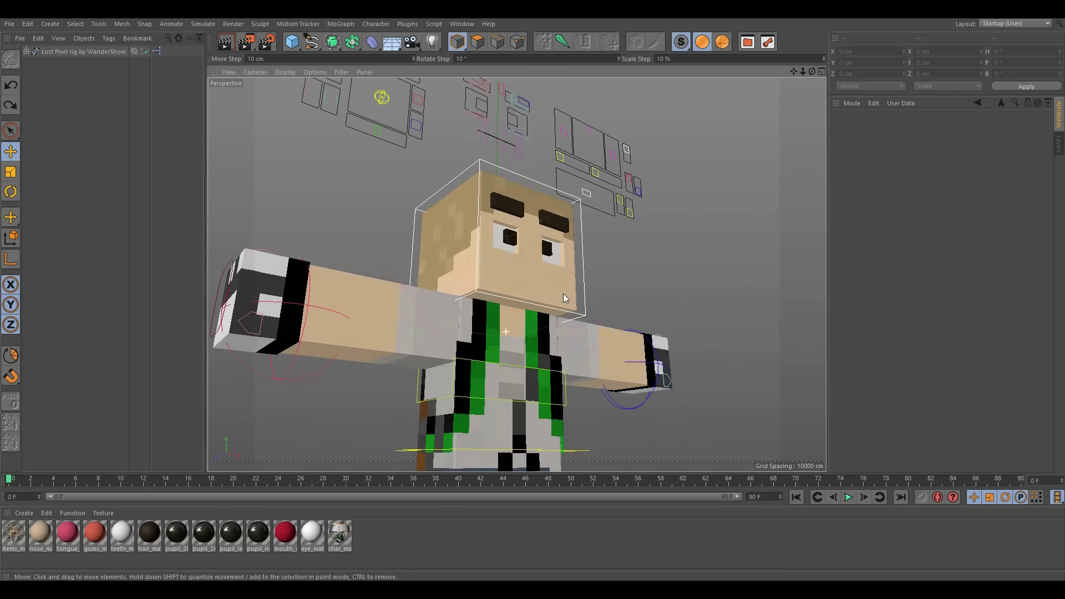
scroll(462, 383, down, 4)
alt+drag(549, 239, 552, 257)
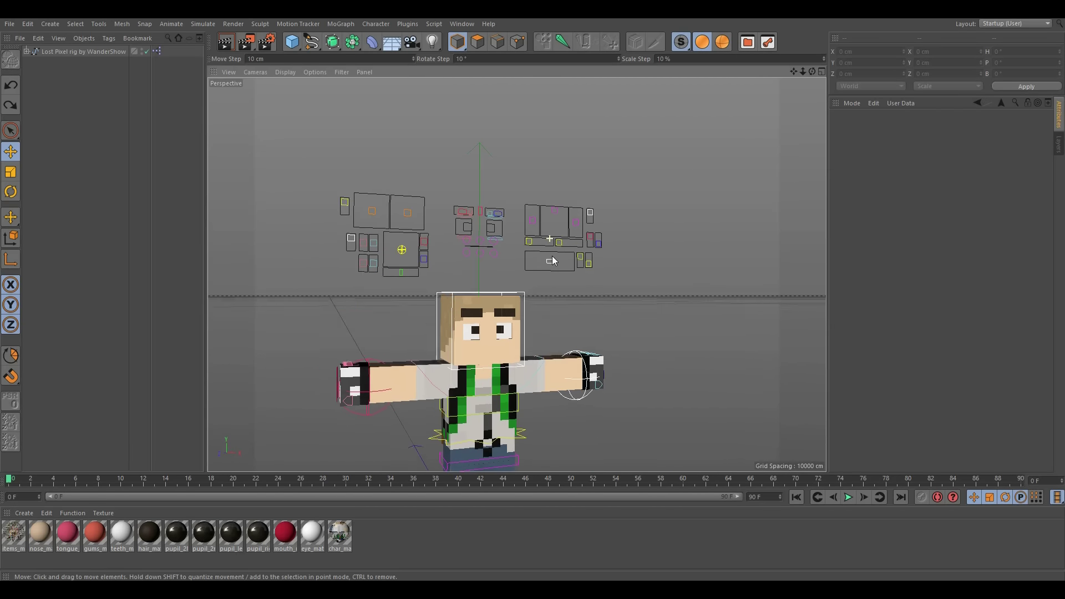
Try moving the middle_bottom mouth control below the mouth line and undo the move
alt+right_drag(501, 261, 612, 209)
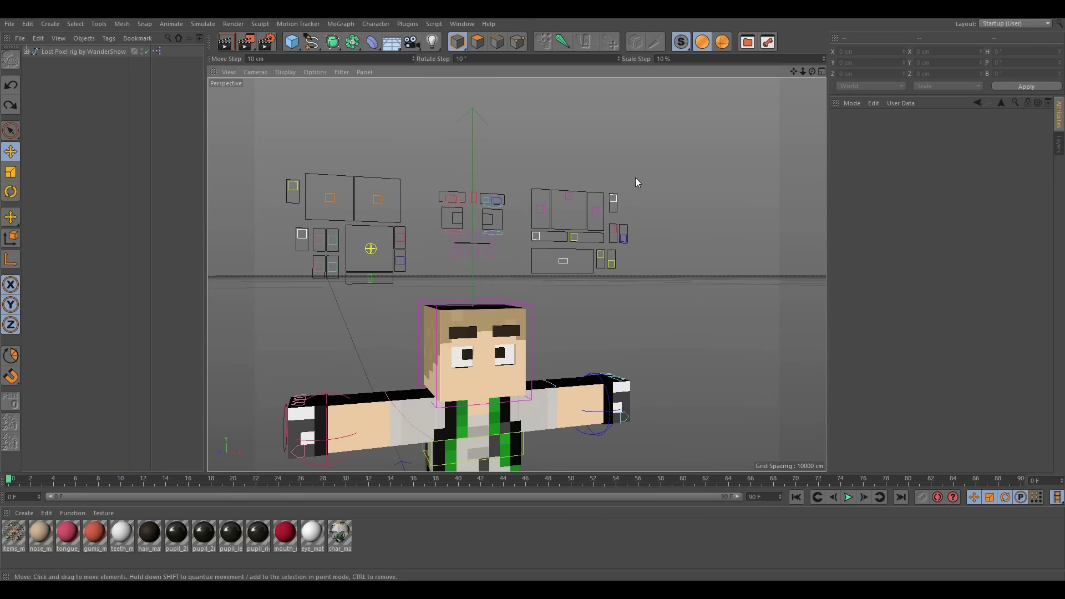
alt+drag(530, 325, 482, 289)
alt+right_drag(483, 289, 457, 334)
alt+middle_drag(457, 334, 451, 267)
click(465, 253)
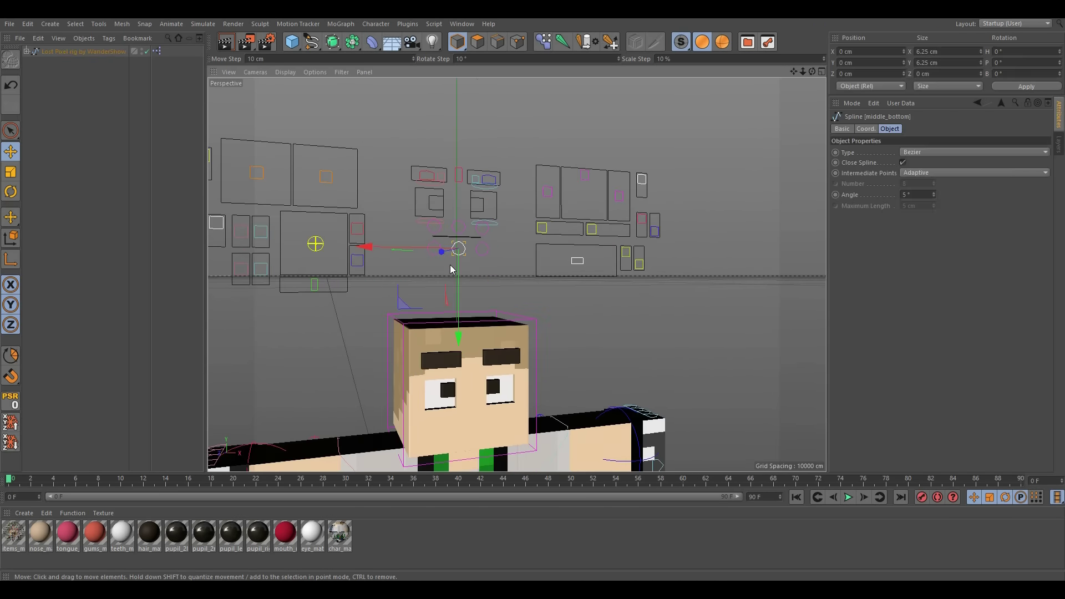
mouse_move(399, 304)
mouse_down()
mouse_move(388, 317)
mouse_move(409, 315)
mouse_move(395, 311)
mouse_move(403, 324)
mouse_move(395, 300)
mouse_move(405, 319)
mouse_up()
key(ctrl+z)
key(ctrl+z)
Try moving the left_bottom and left_top mouth controls together, undo the move, and clear the selection
shift+click(484, 253)
drag(483, 206, 455, 248)
key(ctrl+z)
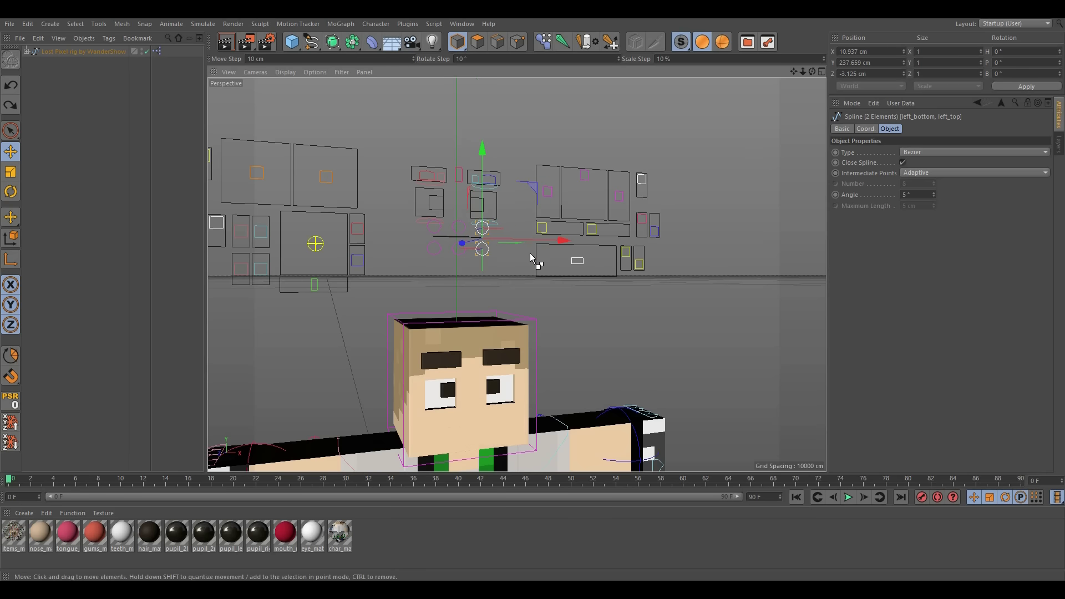
click(588, 315)
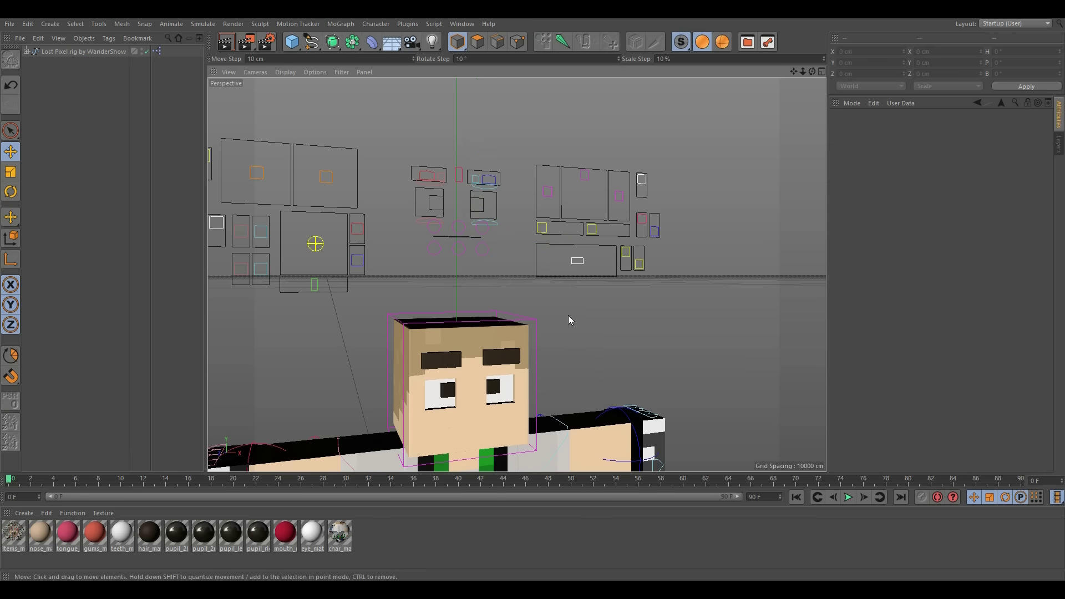
Try right_bottom_controller at Y 4.607 cm, inspect the eyelid up close, and undo the moves
click(419, 224)
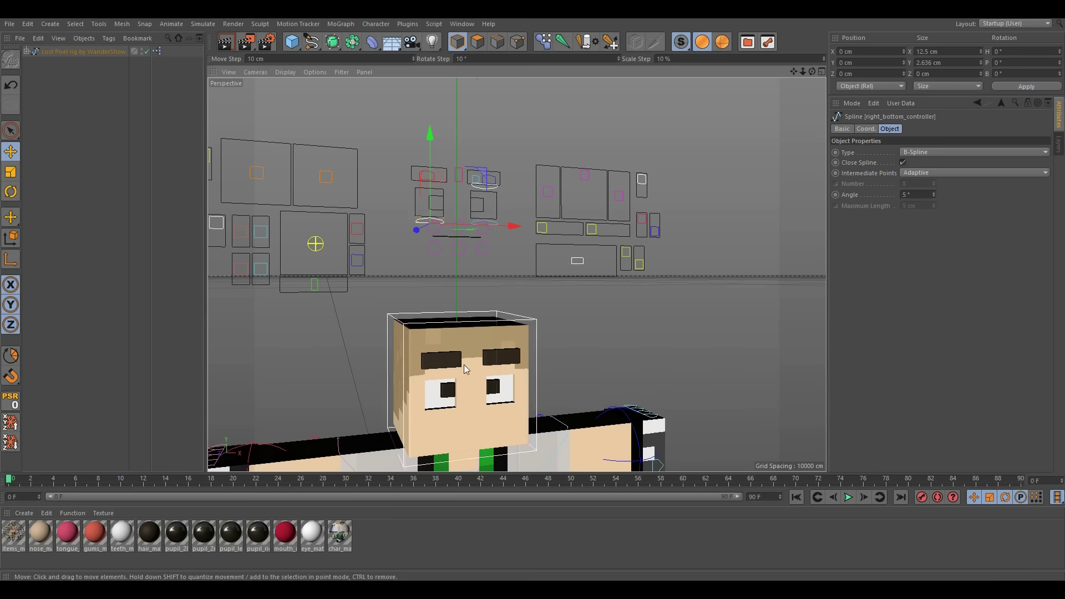
drag(434, 139, 434, 133)
scroll(447, 427, up, 6)
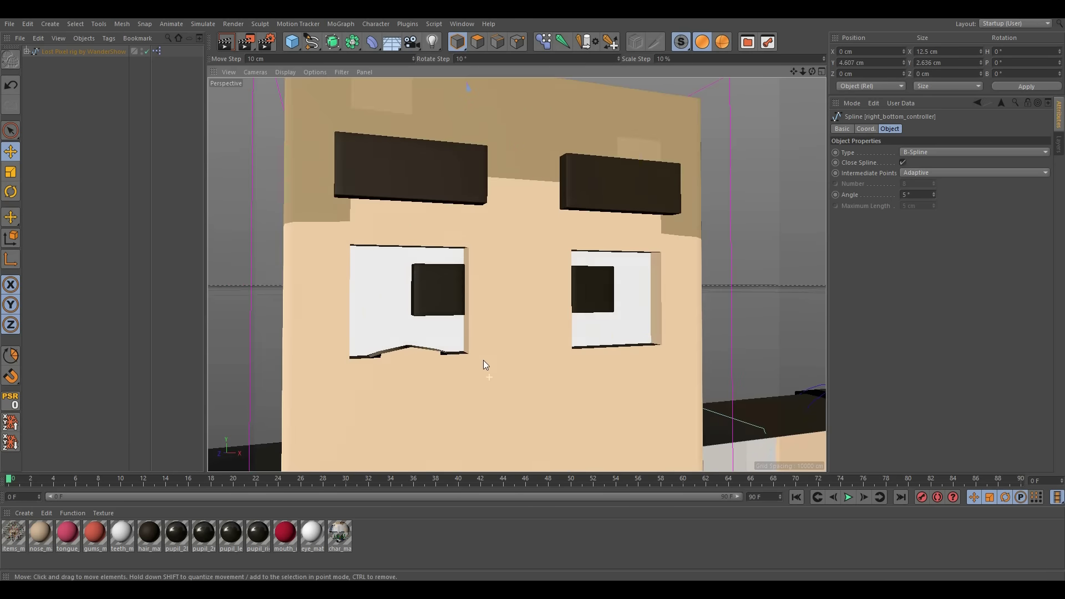
mouse_move(483, 363)
alt+mouse_down()
mouse_move(475, 359)
mouse_move(500, 422)
mouse_move(541, 417)
mouse_move(538, 361)
mouse_move(552, 354)
mouse_move(490, 361)
alt+mouse_up()
alt+right_drag(491, 362, 458, 404)
alt+drag(438, 405, 413, 404)
scroll(449, 380, down, 3)
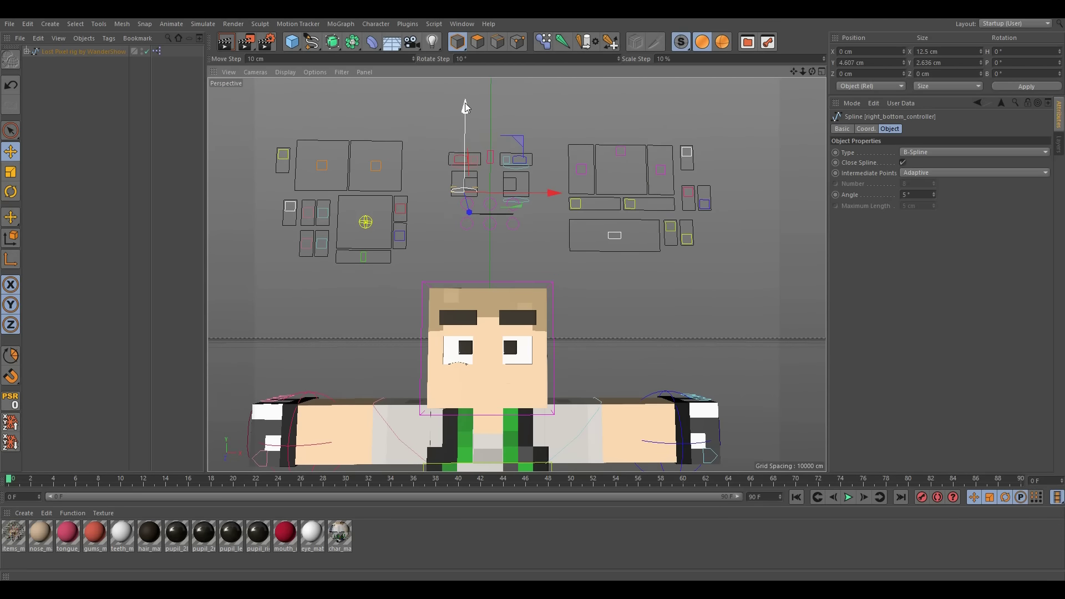
drag(470, 118, 470, 103)
key(ctrl+z)
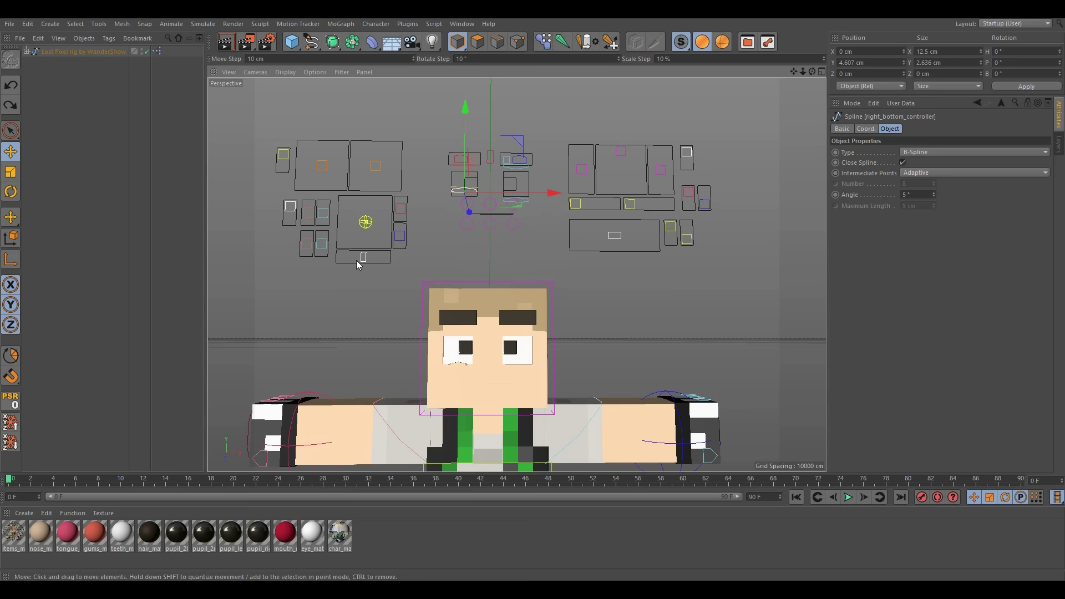
key(ctrl+z)
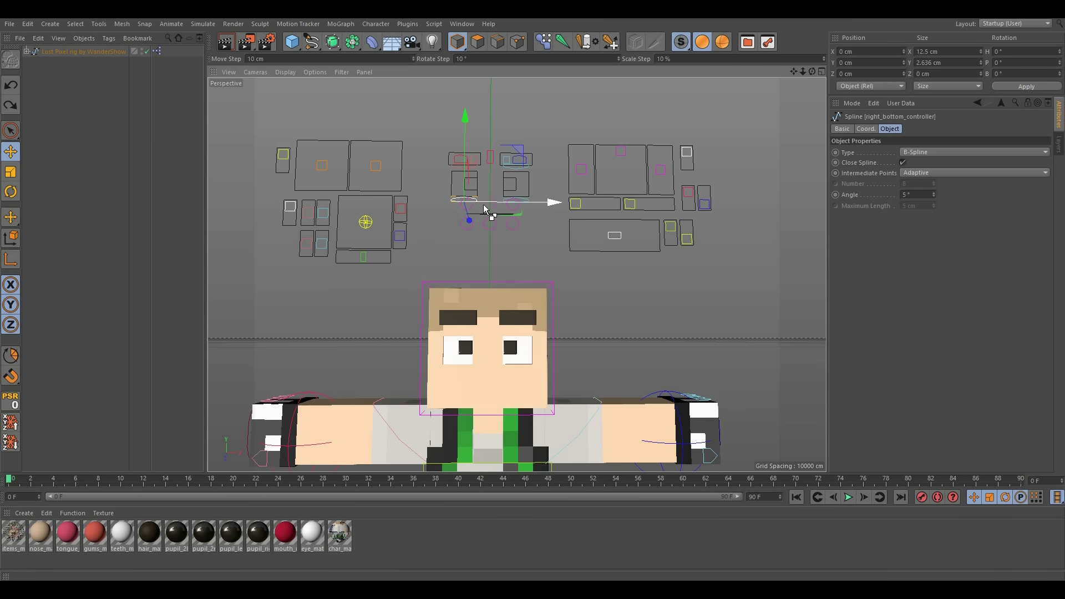
Try right_top_controller at Y 13.606 cm and Y -1.24 cm, and undo the moves
click(460, 160)
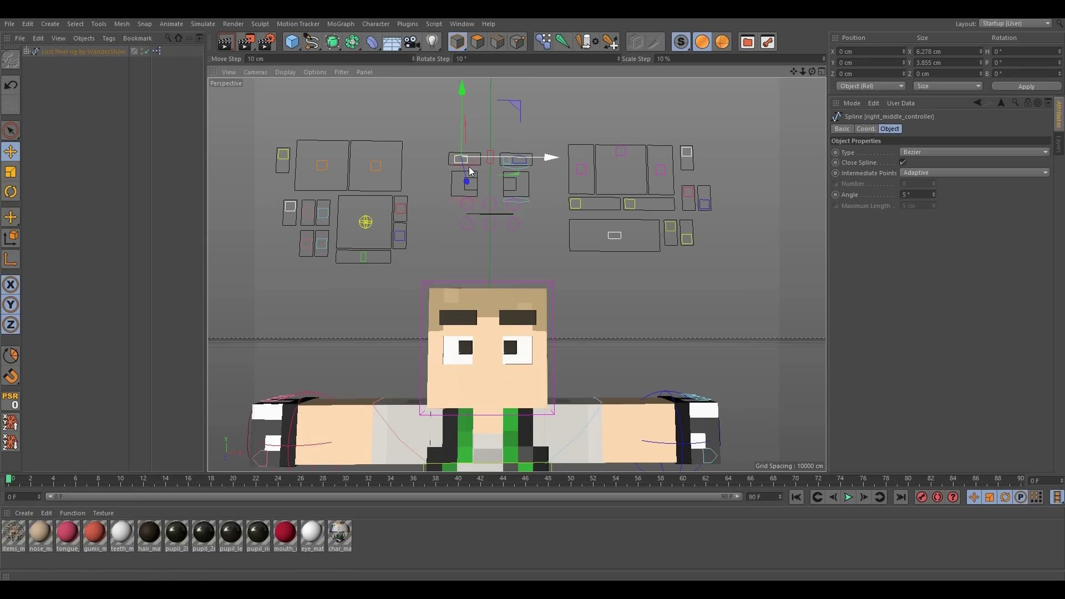
click(456, 173)
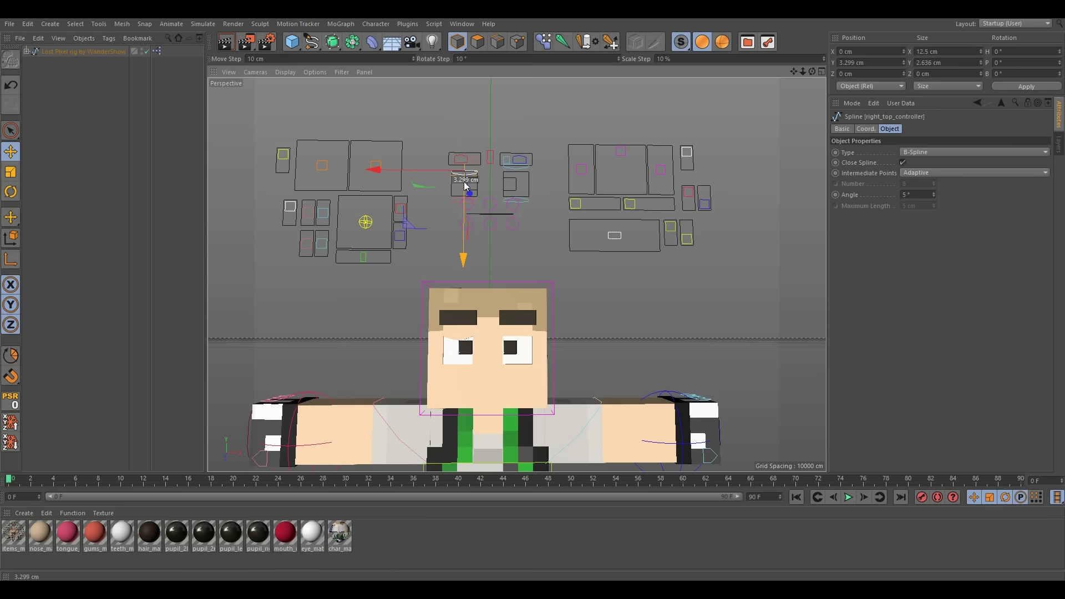
drag(467, 182, 484, 212)
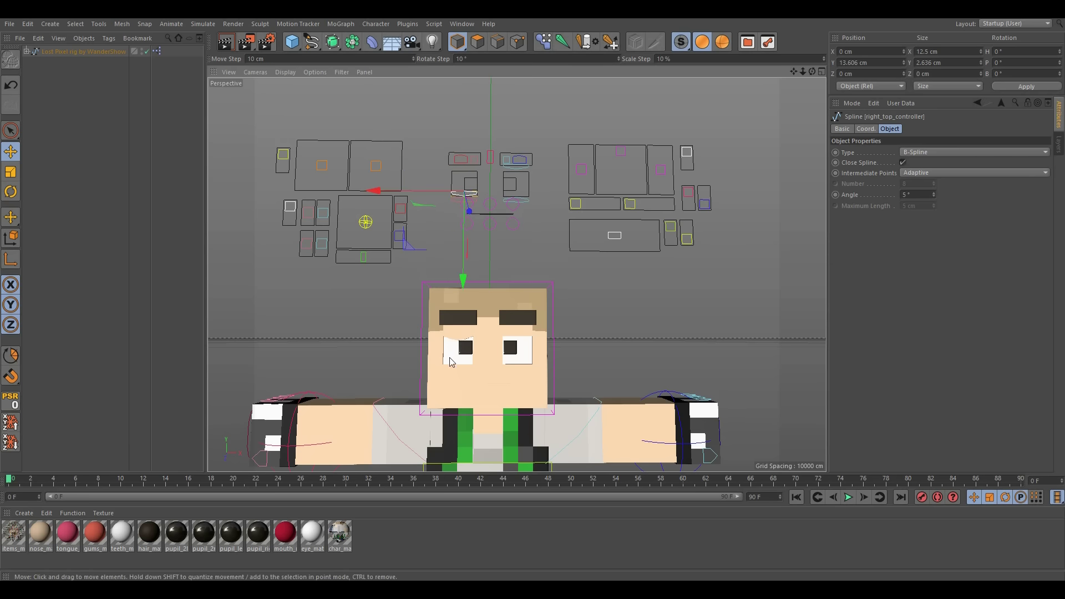
alt+right_drag(452, 360, 493, 355)
alt+drag(492, 355, 559, 373)
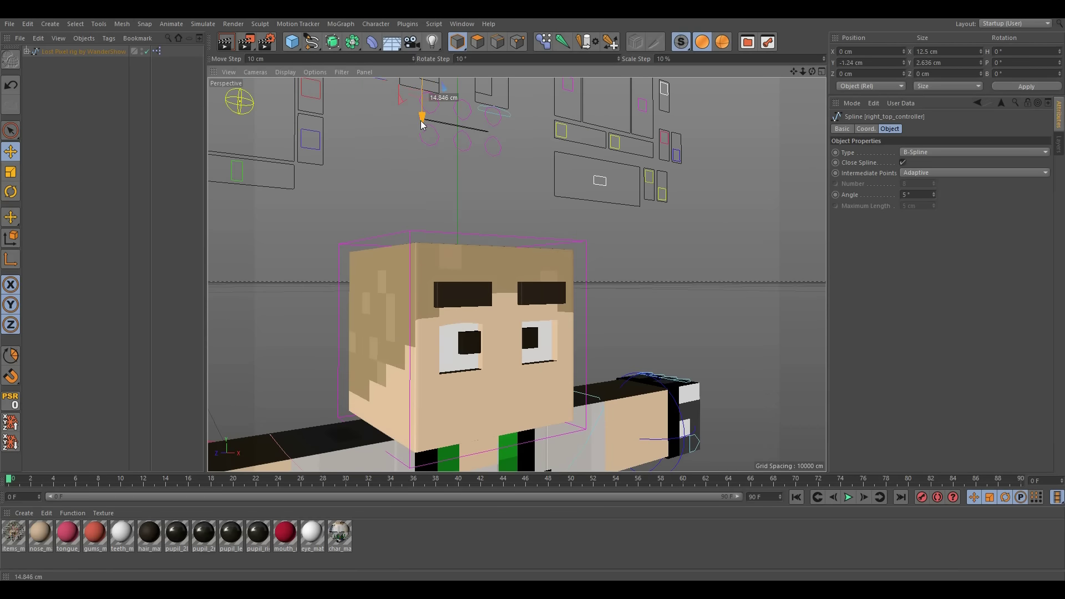
key(ctrl+z)
alt+drag(515, 351, 434, 334)
scroll(458, 389, down, 4)
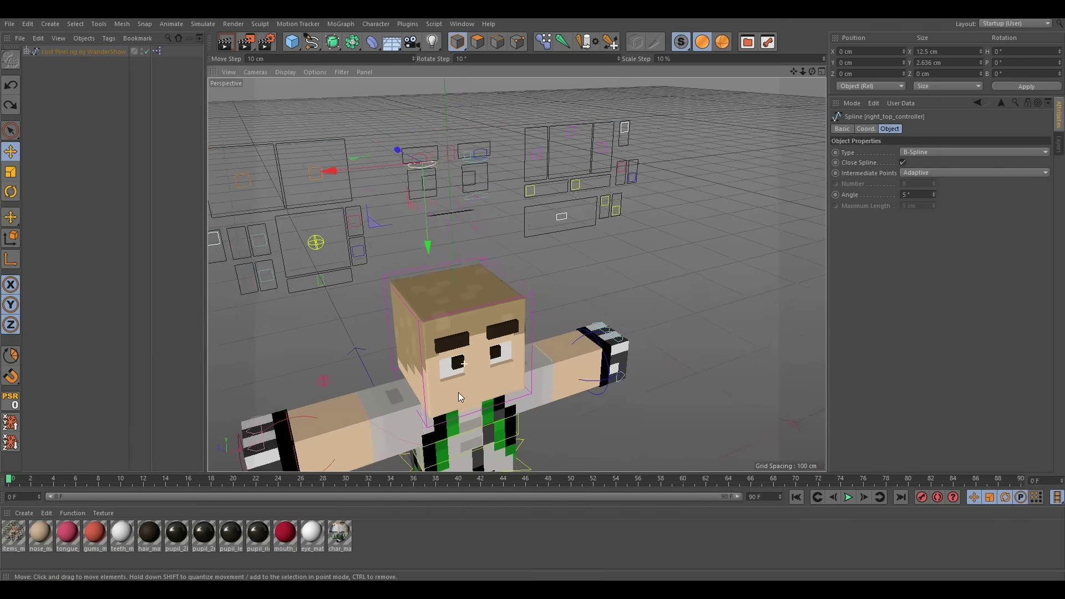
Try raising left_bottom_controller under the other eye, undo the move, and clear the selection
alt+middle_drag(458, 392, 476, 284)
alt+drag(466, 272, 416, 212)
alt+middle_drag(489, 232, 536, 291)
click(574, 181)
drag(565, 166, 565, 156)
key(ctrl+z)
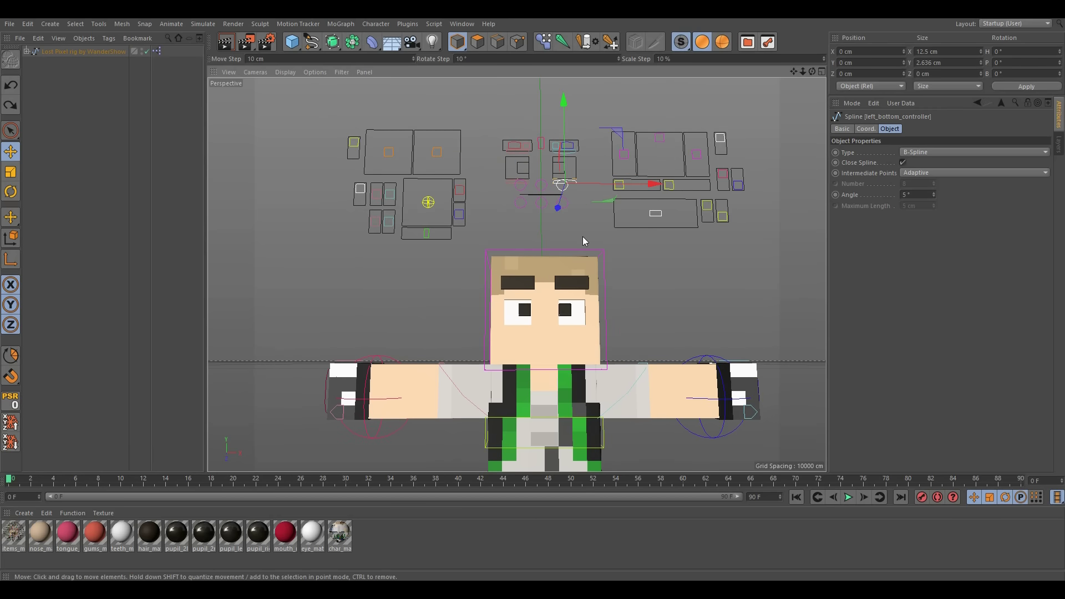
click(580, 231)
Try moving left_middle_controller and the small control between the eyebrow controls, undoing each move
click(570, 146)
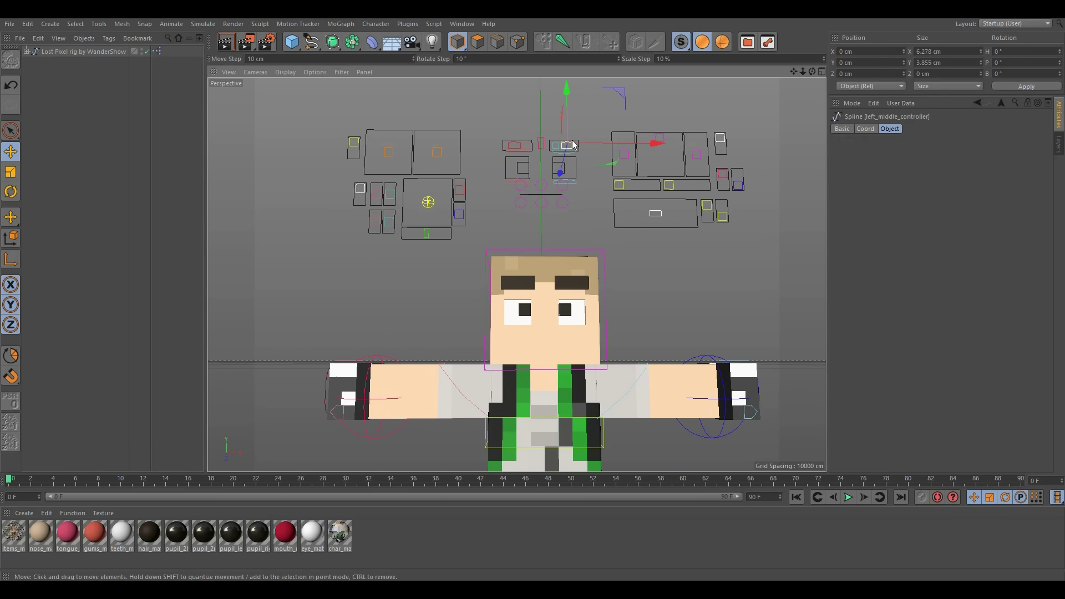
click(577, 146)
drag(623, 88, 608, 127)
key(ctrl+z)
click(541, 145)
drag(544, 95, 546, 94)
key(ctrl+z)
Try left_middle_controller at X 4.78 cm and Y 0.94 cm, try the blue control beside the female control, and undo all changes
click(574, 146)
drag(624, 95, 631, 96)
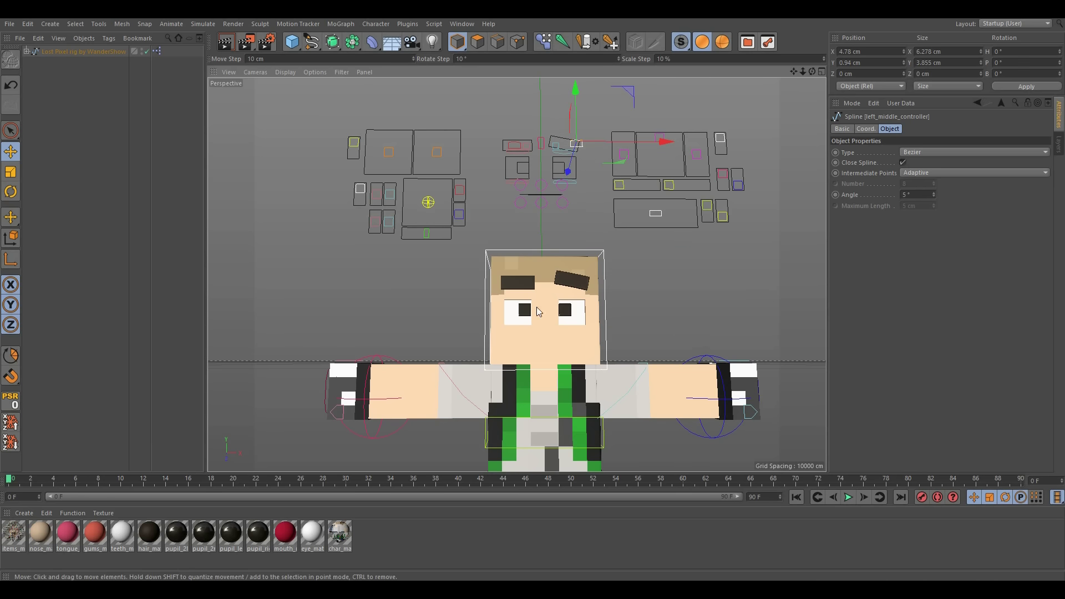
click(738, 188)
mouse_move(737, 187)
mouse_down()
mouse_move(743, 102)
mouse_move(728, 254)
mouse_move(733, 103)
mouse_move(744, 190)
mouse_up()
key(ctrl+z)
key(ctrl+z)
key(ctrl+z)
key(ctrl+z)
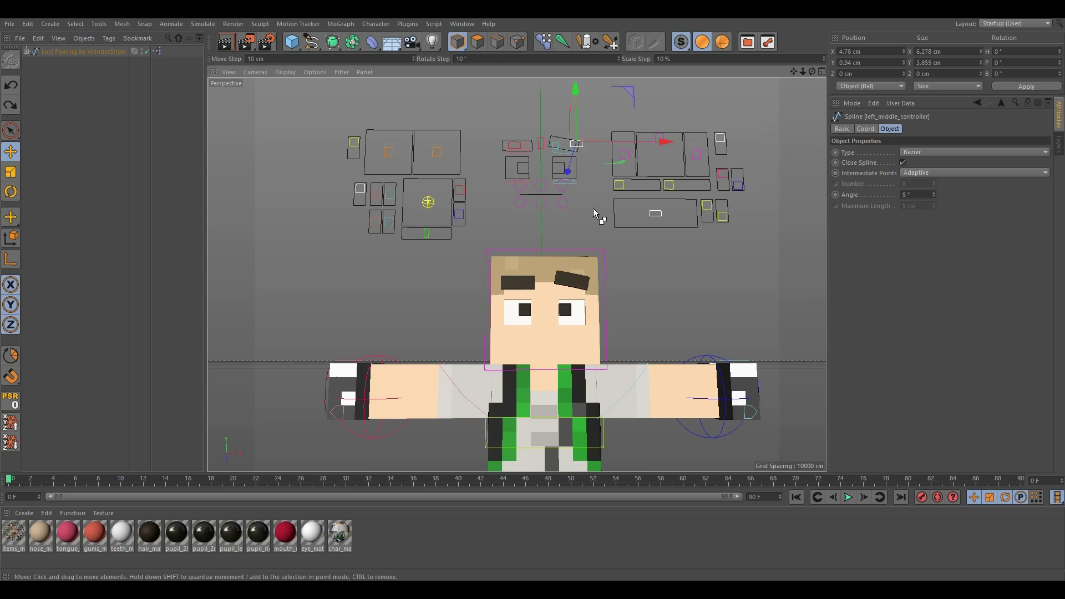
key(ctrl+z)
key(ctrl+z)
key(ctrl+z)
key(ctrl+z)
key(ctrl+z)
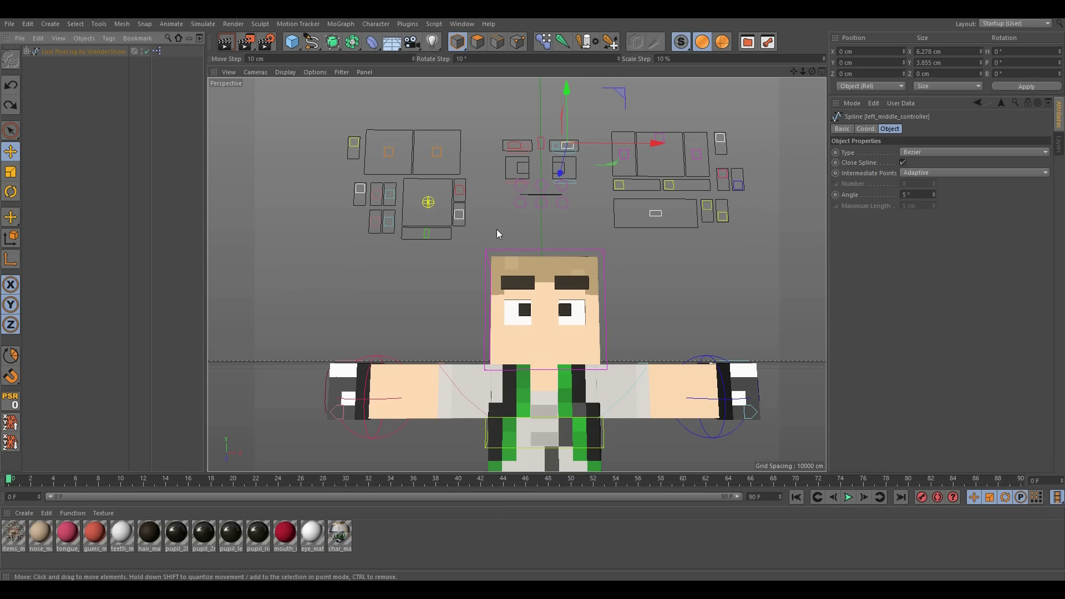
Try moving the left and right controls in the two large adjacent frames together
click(542, 151)
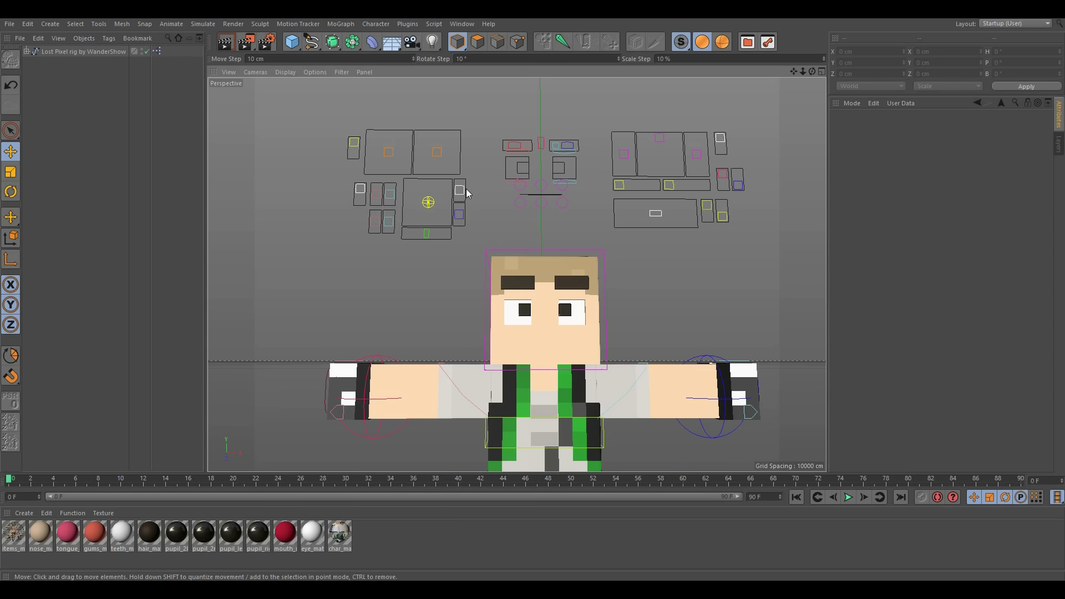
click(436, 154)
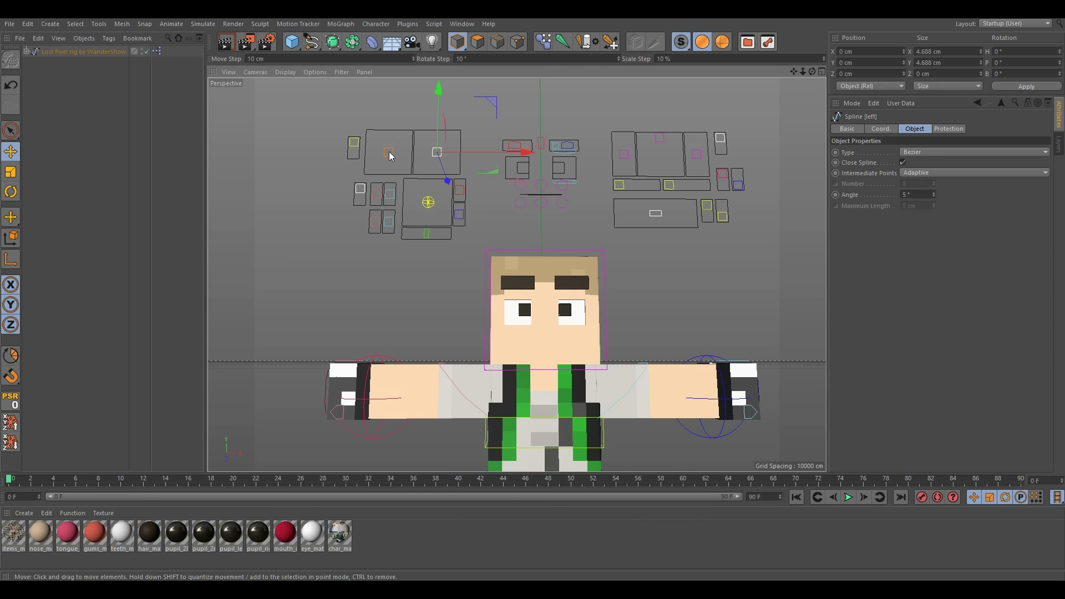
shift+click(389, 153)
drag(482, 108, 454, 108)
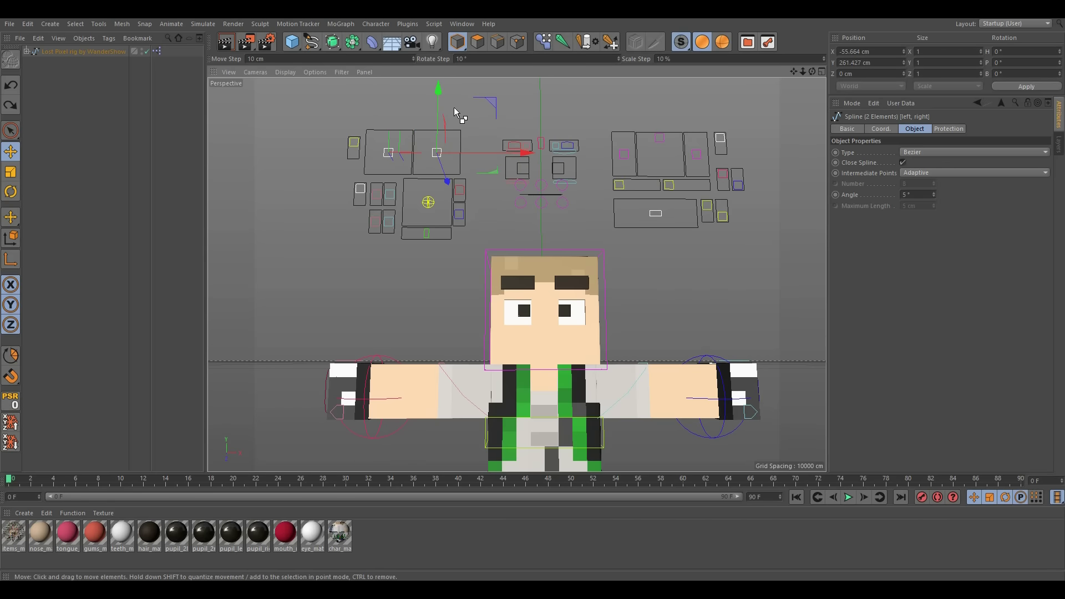
Try the face control at Y -6.25 cm together with the female control at Y -6.25 cm, and undo both
click(357, 146)
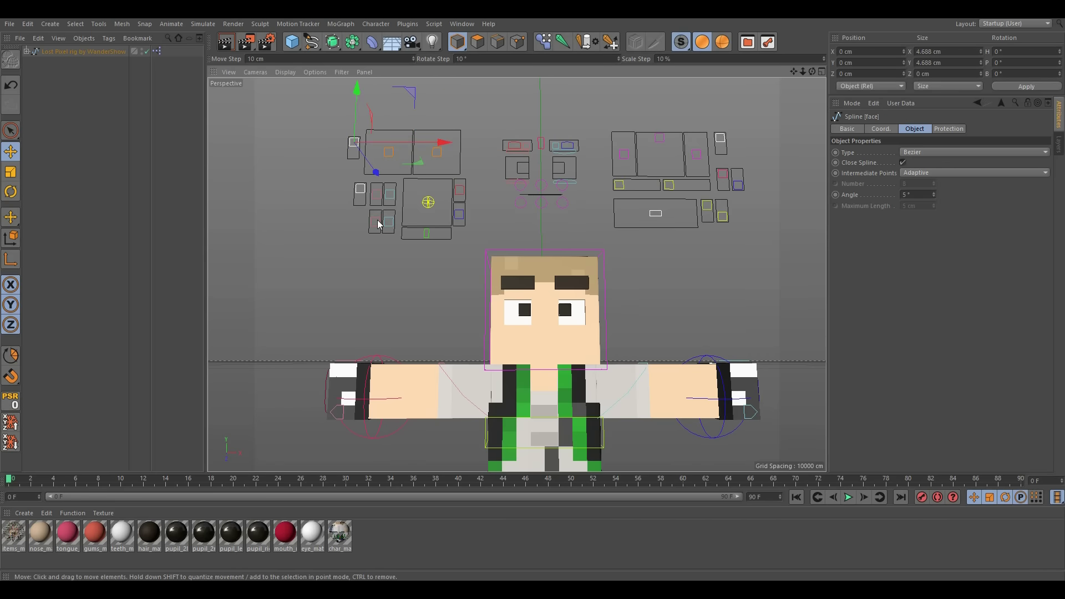
drag(357, 101, 366, 141)
key(ctrl+z)
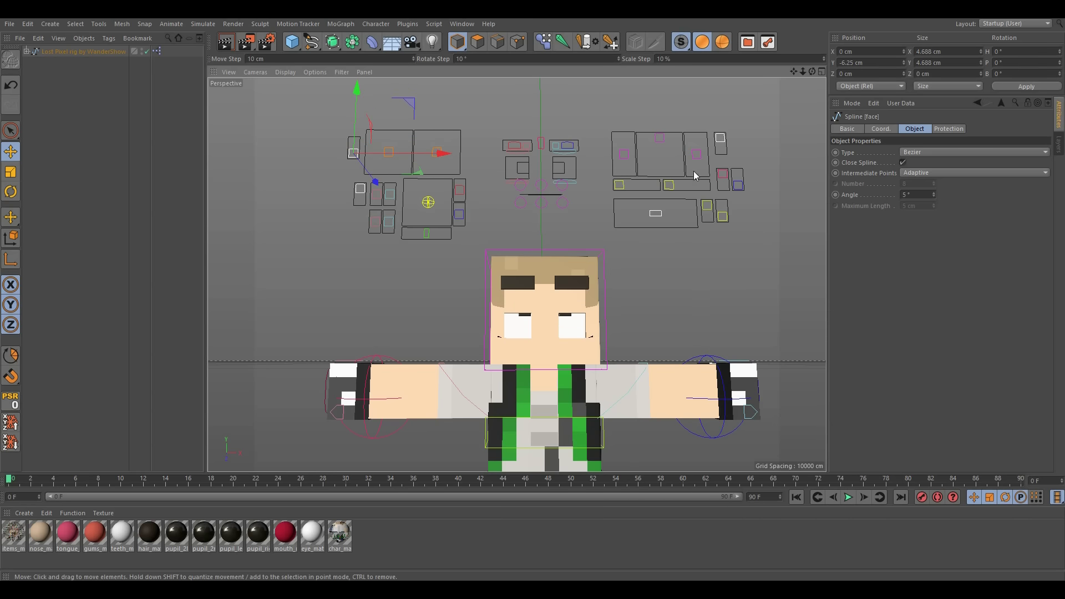
drag(727, 181, 728, 192)
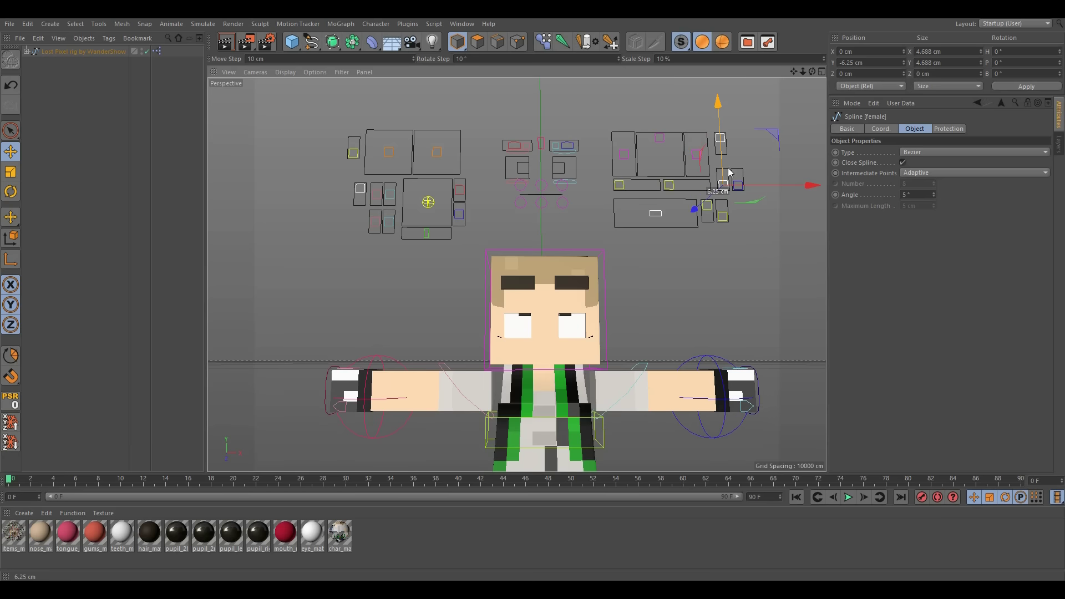
key(ctrl+z)
key(ctrl+z)
key(ctrl+z)
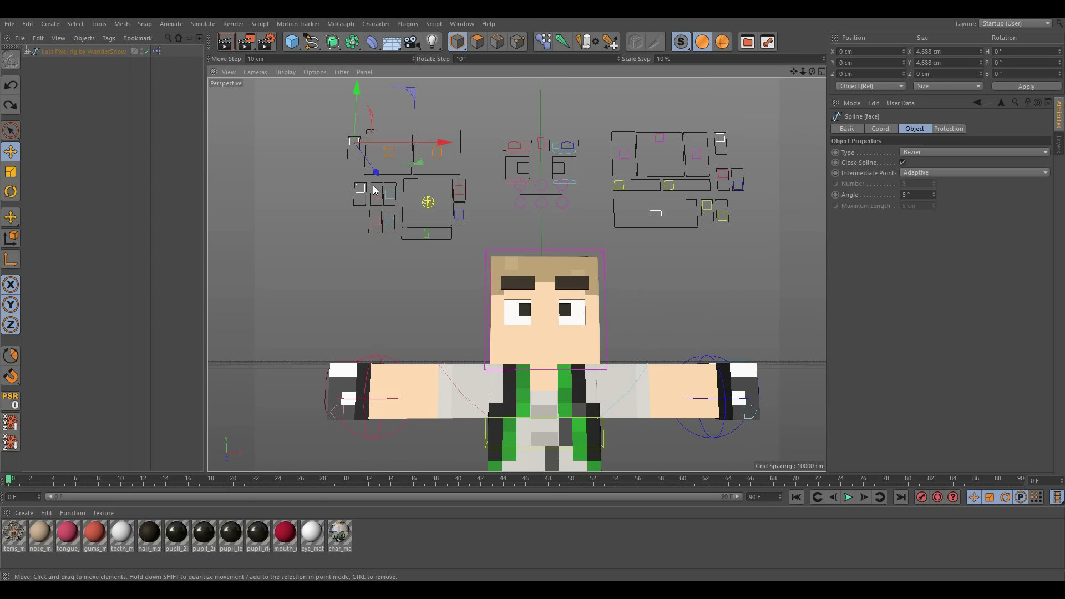
Try the right and left controls beside the funny control together at Y 237.099 cm
click(460, 189)
shift+click(459, 213)
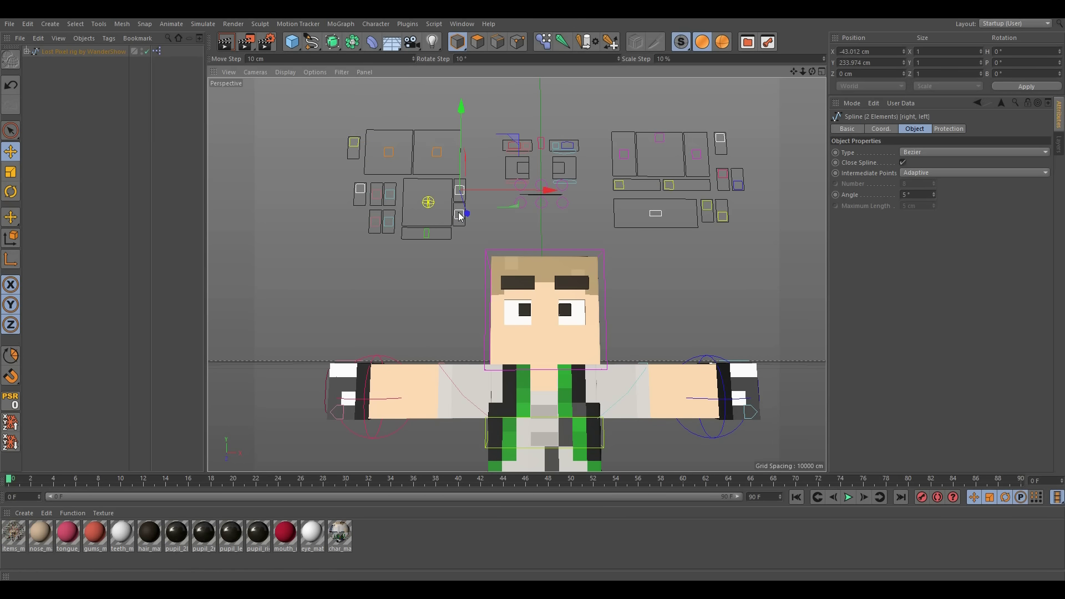
mouse_move(458, 181)
mouse_down()
mouse_move(456, 189)
mouse_move(455, 158)
mouse_move(459, 249)
mouse_move(472, 182)
mouse_up()
alt+drag(521, 341, 569, 353)
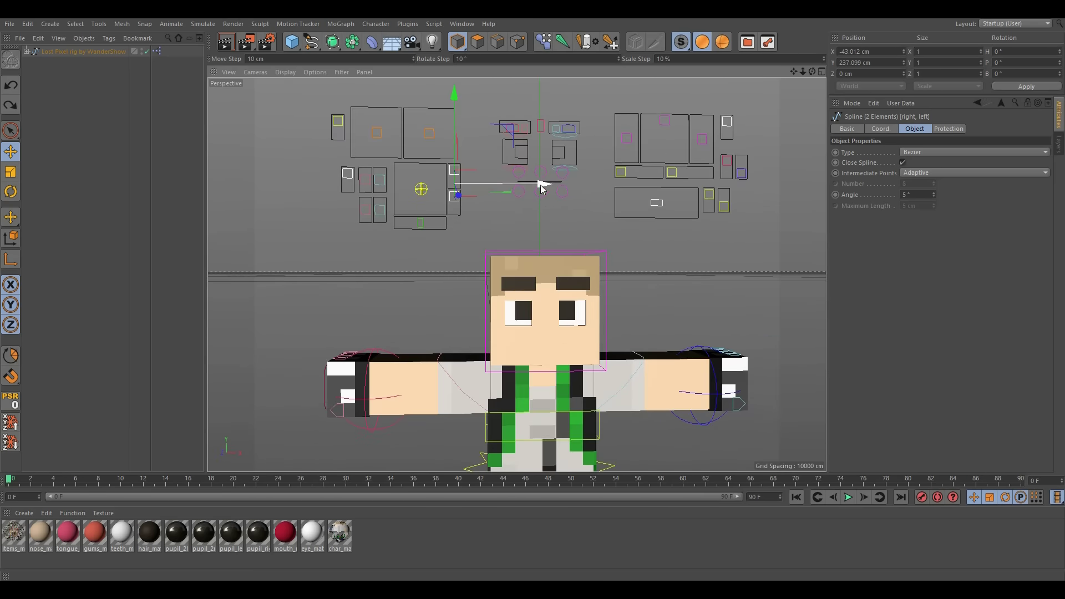
drag(452, 171, 421, 223)
click(428, 227)
Try moving the funny control around its square frame, undo the move, and clear the selection
click(419, 189)
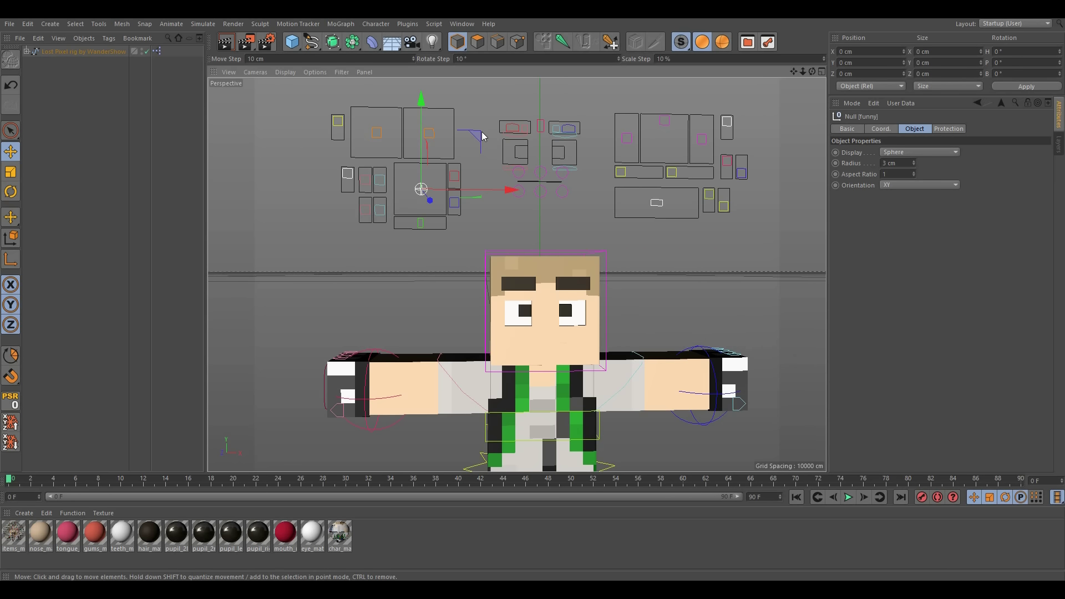
drag(479, 142, 505, 131)
key(ctrl+z)
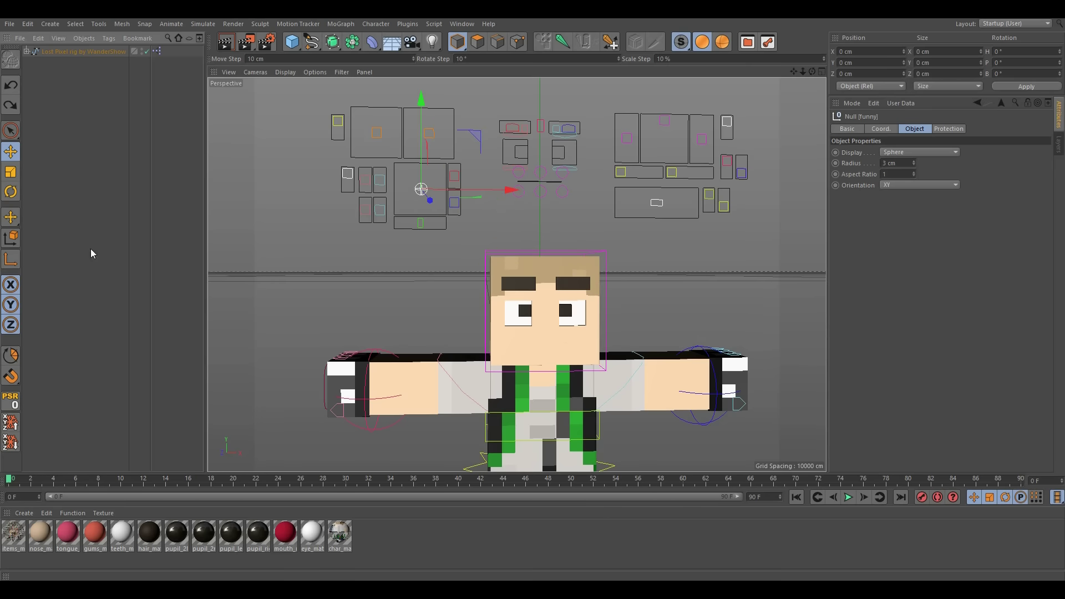
click(364, 261)
Try moving the left_top and right_top slider controls together while checking the eyes, and undo each move
alt+drag(364, 261, 441, 267)
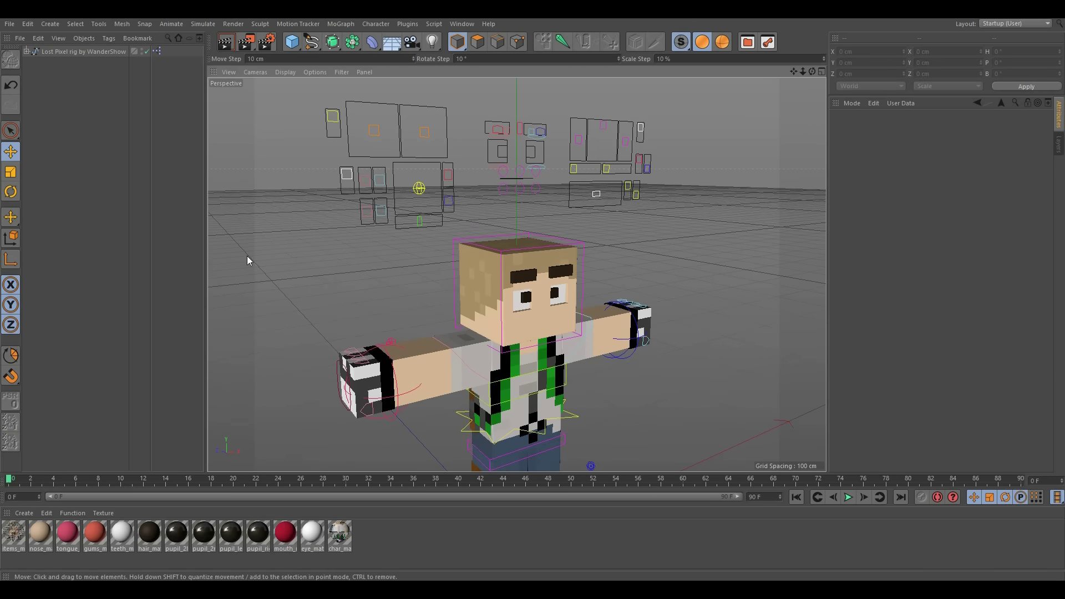
click(381, 180)
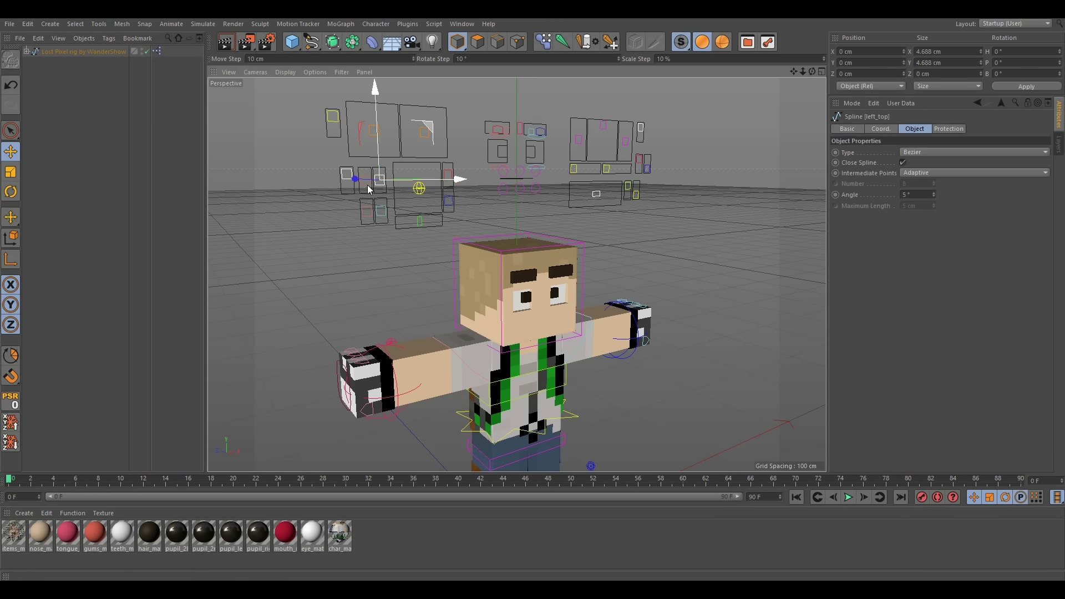
shift+click(374, 168)
drag(375, 166, 372, 145)
key(ctrl+z)
alt+right_drag(537, 318, 578, 314)
alt+drag(577, 314, 526, 254)
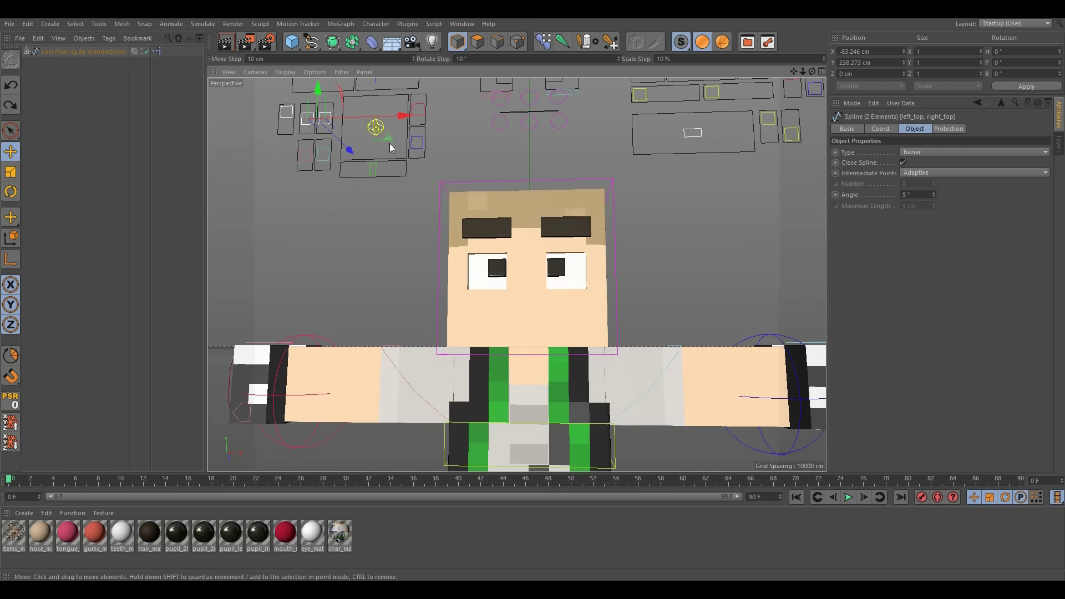
mouse_move(310, 88)
mouse_down()
mouse_move(318, 97)
mouse_move(316, 83)
mouse_up()
key(ctrl+z)
Try raising the left_top and left_bottom slider controls together and undo the move
click(324, 157)
shift+click(331, 125)
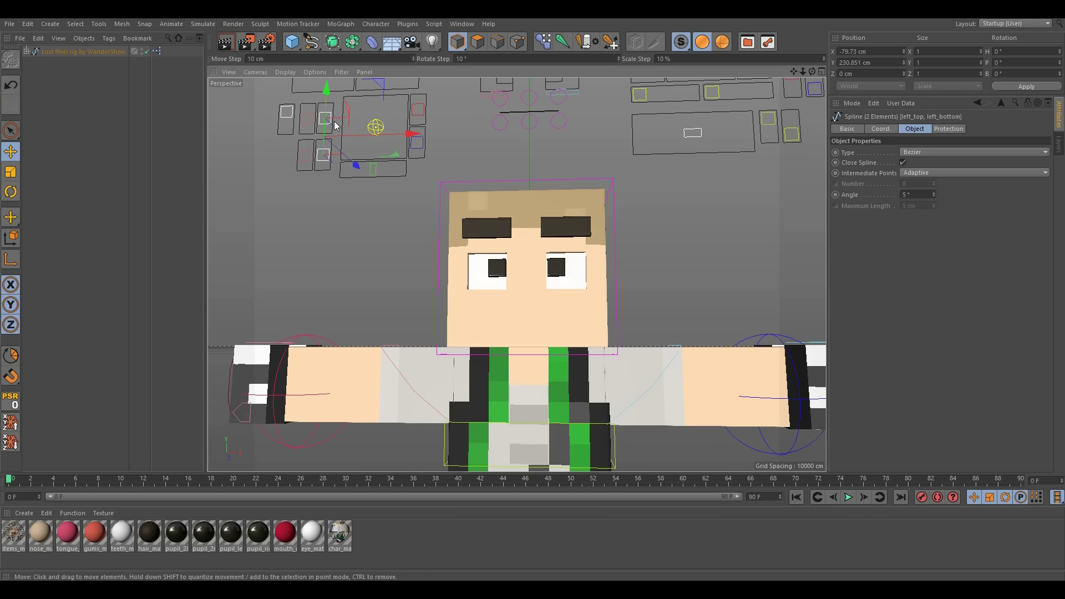
drag(326, 101, 326, 72)
key(ctrl+z)
Try lowering the right_top and right_bottom slider controls together and undo the move
click(313, 170)
shift+click(314, 120)
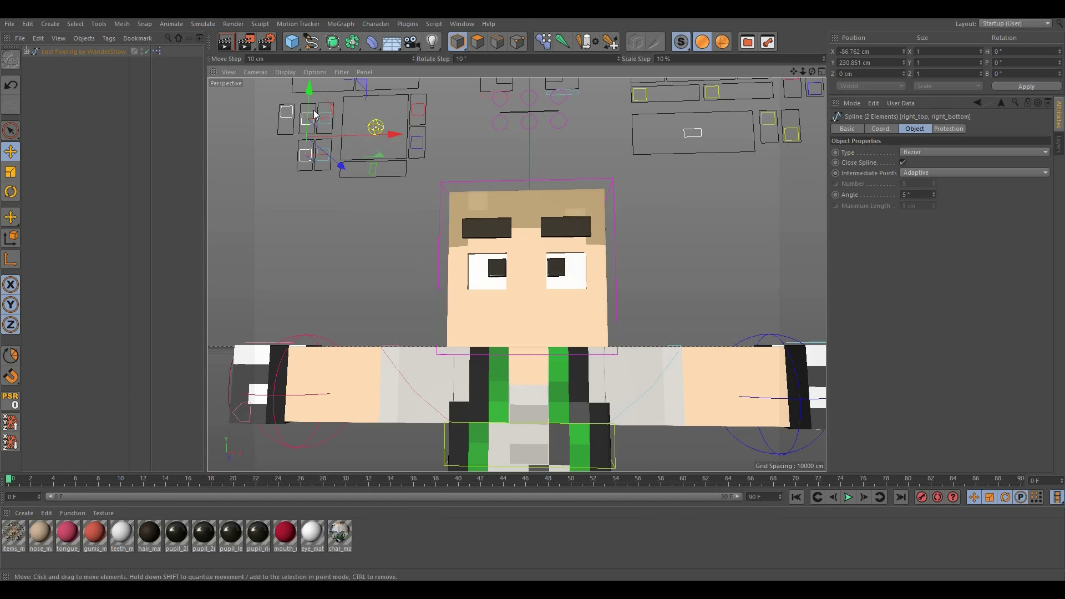
drag(310, 107, 378, 315)
key(ctrl+z)
Try moving the blinking control within its slider frame and undo each move
click(281, 102)
drag(288, 95, 289, 141)
key(ctrl+z)
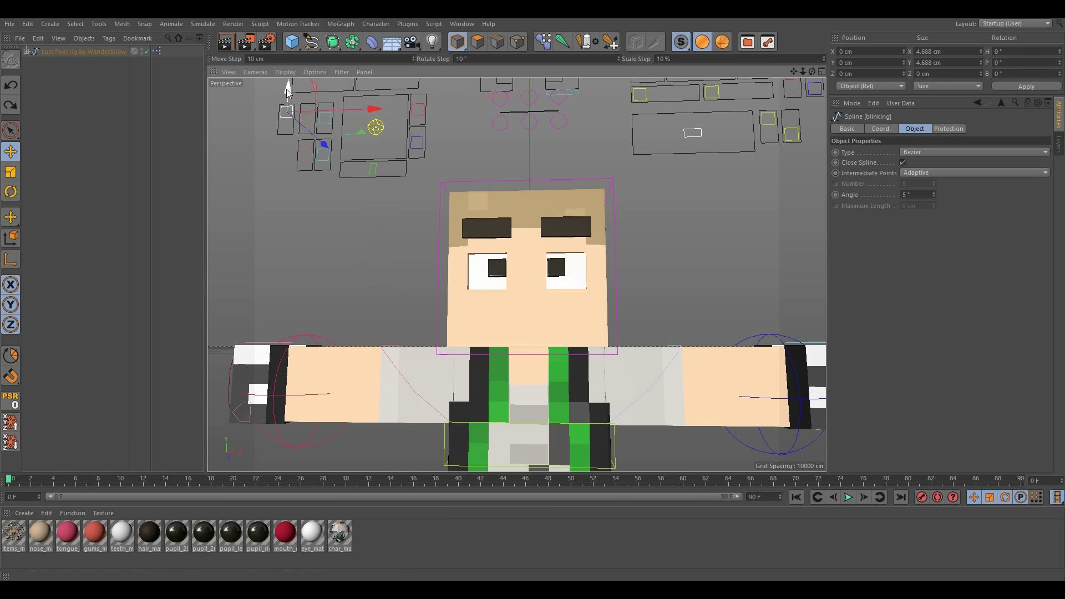
drag(287, 93, 280, 98)
key(ctrl+z)
Select the Lost Pixel rig's root spline and load v4_girl from the rig's tex folder as its Skin File
alt+drag(524, 277, 550, 296)
alt+right_drag(517, 300, 488, 351)
alt+drag(488, 356, 471, 241)
scroll(550, 292, up, 4)
scroll(550, 292, down, 3)
alt+middle_drag(556, 388, 534, 316)
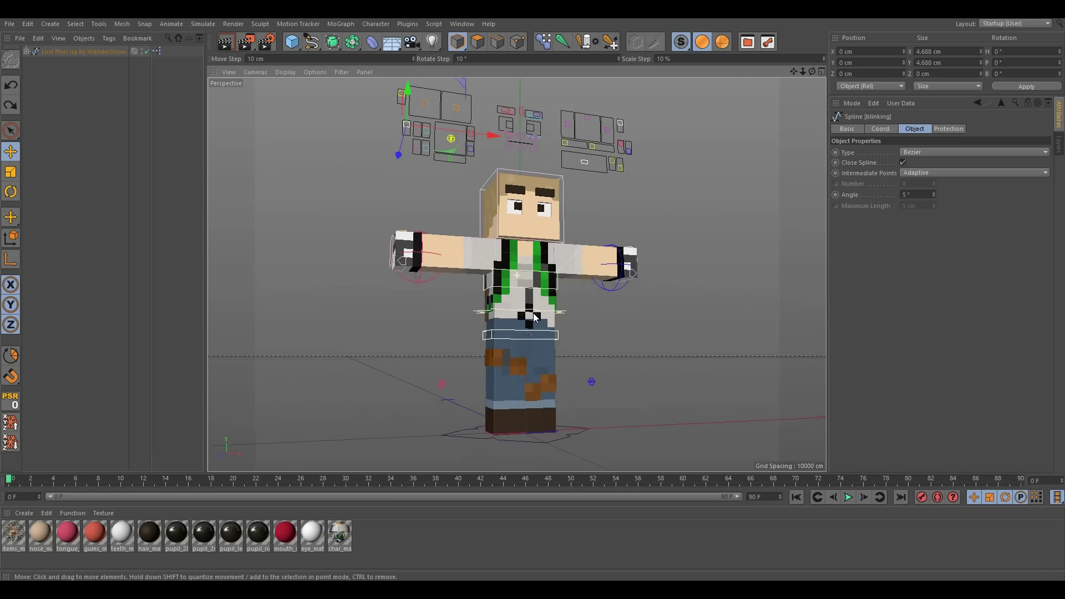
click(550, 432)
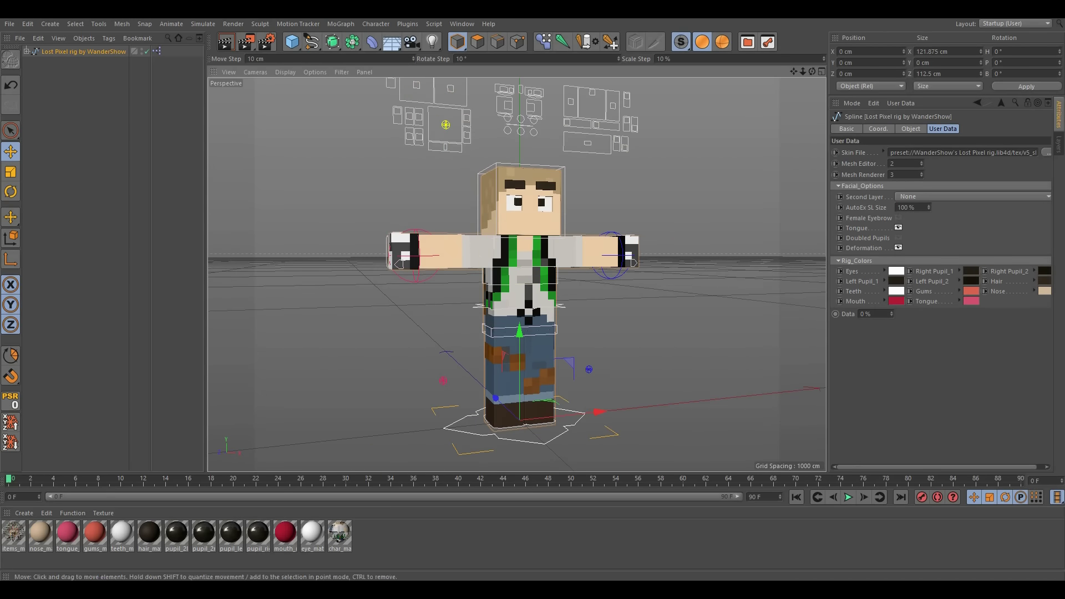
click(1047, 153)
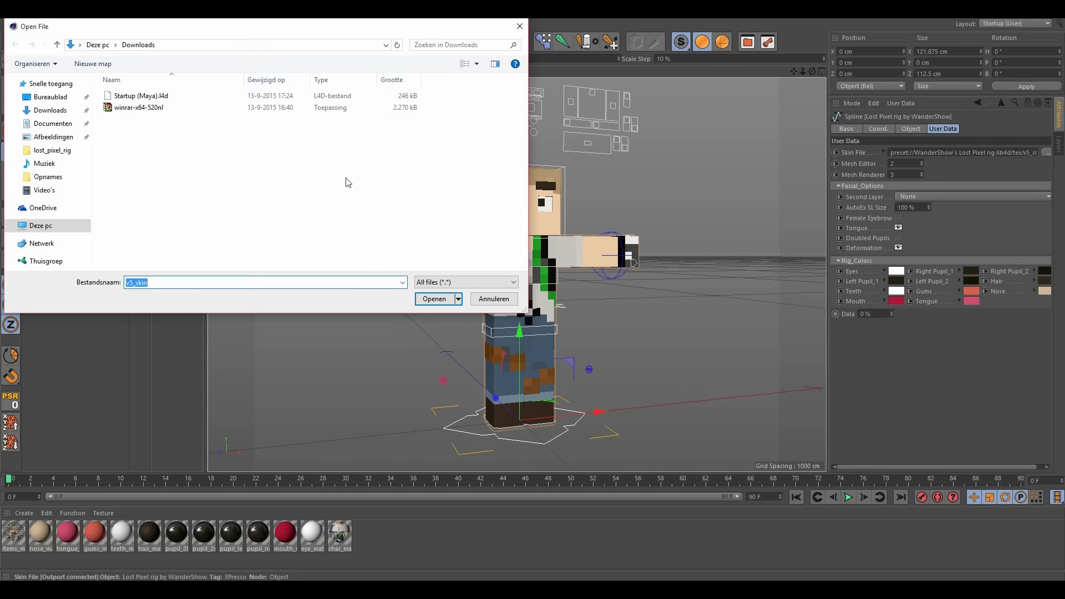
click(60, 151)
click(56, 44)
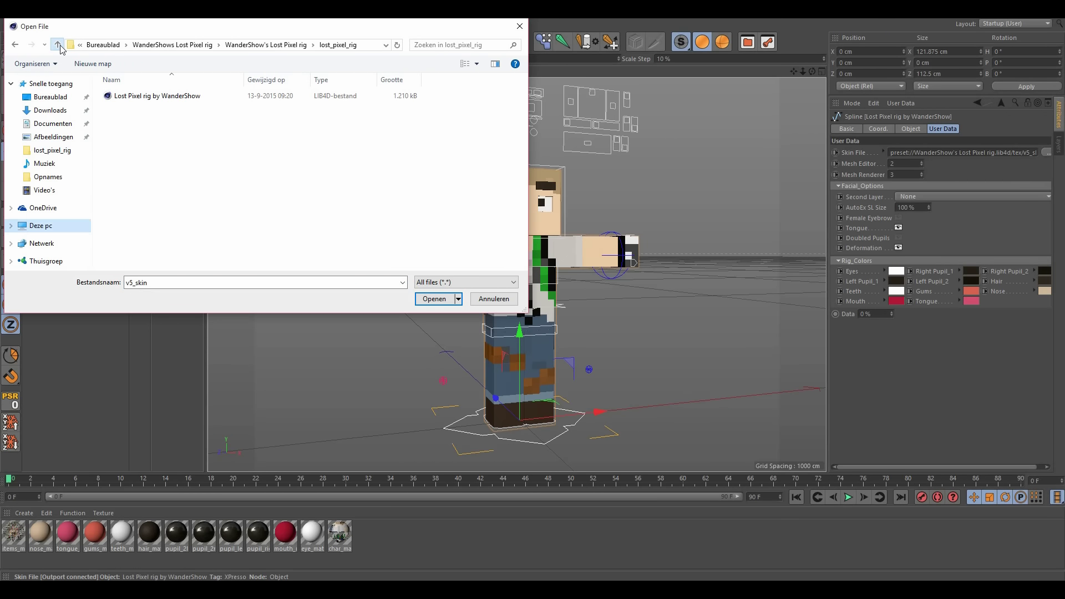
double_click(114, 107)
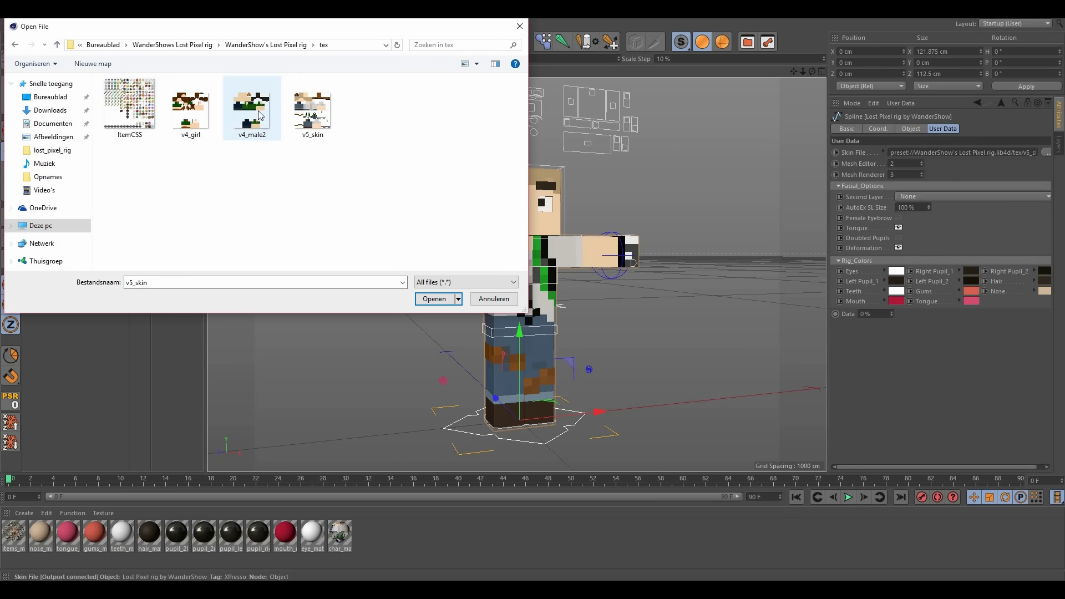
double_click(203, 127)
click(607, 339)
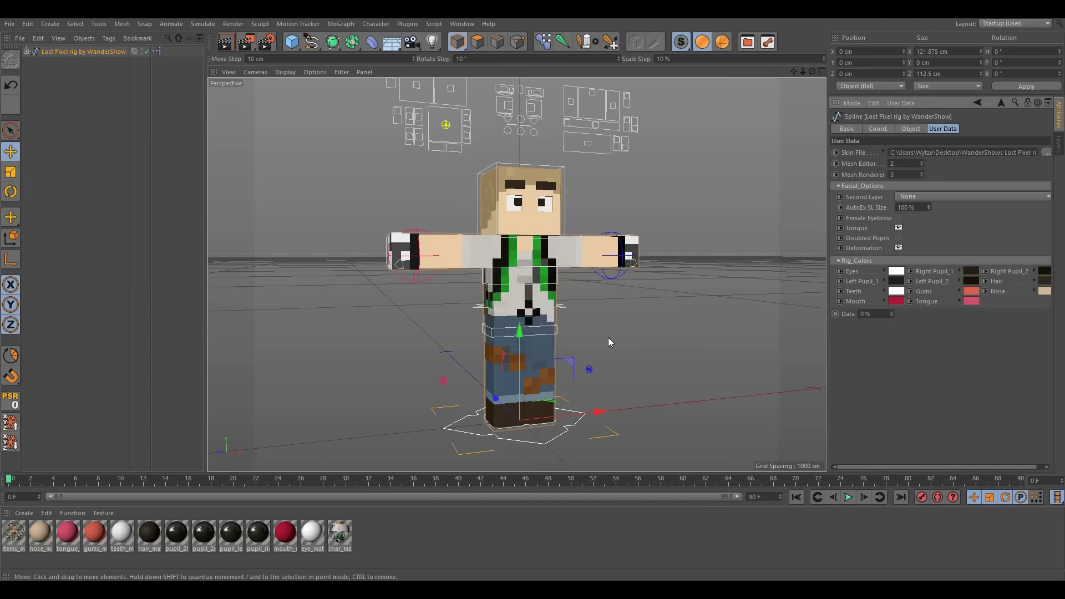
Examine the newly applied skin on the head, chin and full body from several angles
alt+drag(574, 323, 505, 226)
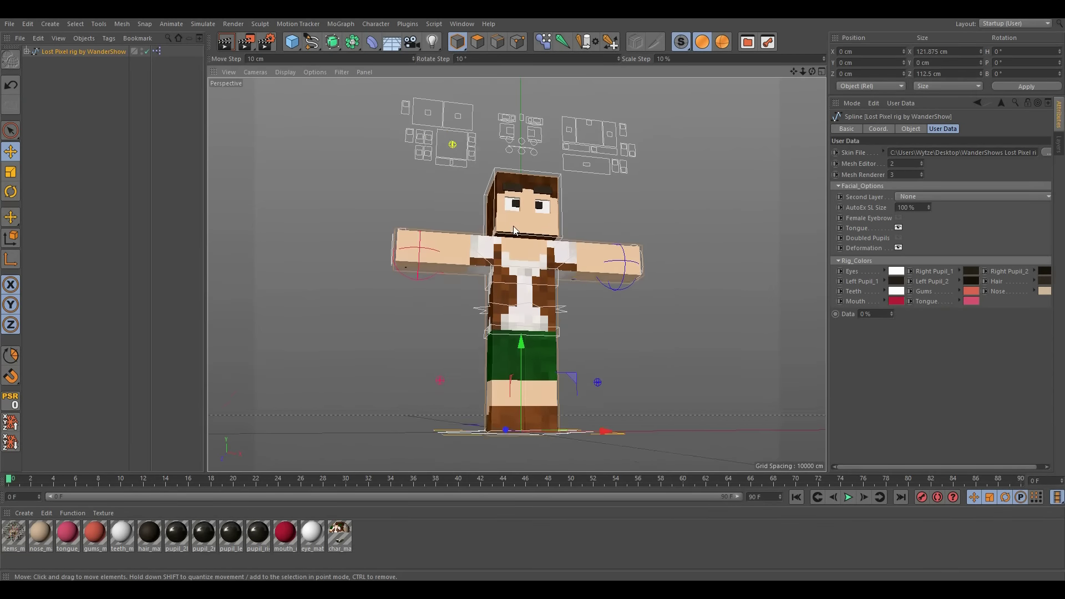
alt+right_drag(512, 226, 560, 242)
alt+drag(560, 242, 432, 365)
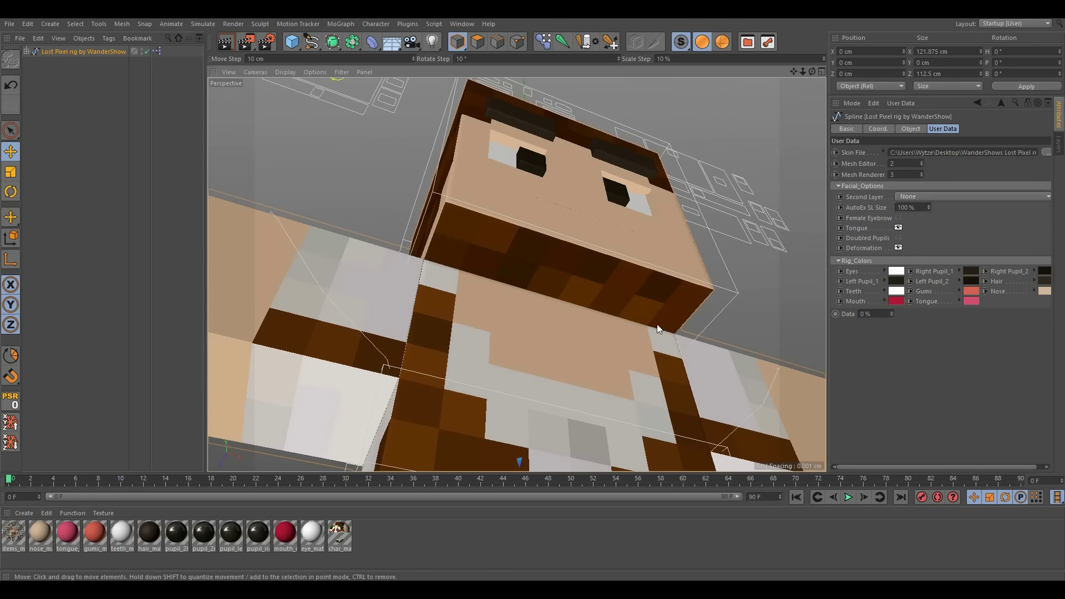
alt+drag(530, 225, 613, 322)
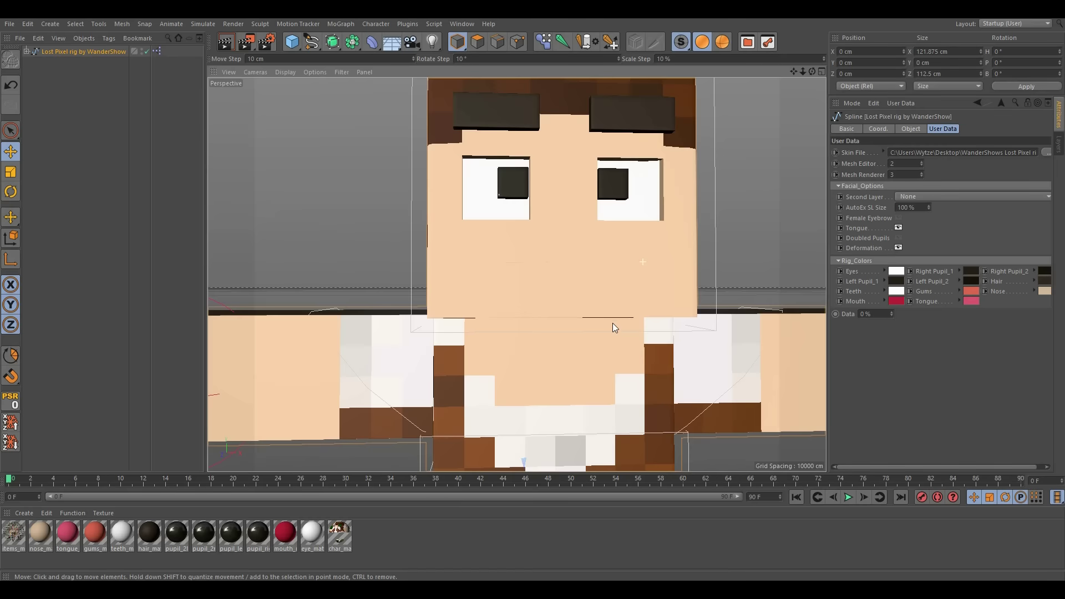
alt+right_drag(612, 323, 594, 366)
alt+middle_drag(594, 361, 572, 261)
alt+drag(577, 291, 583, 294)
alt+right_drag(583, 299, 552, 380)
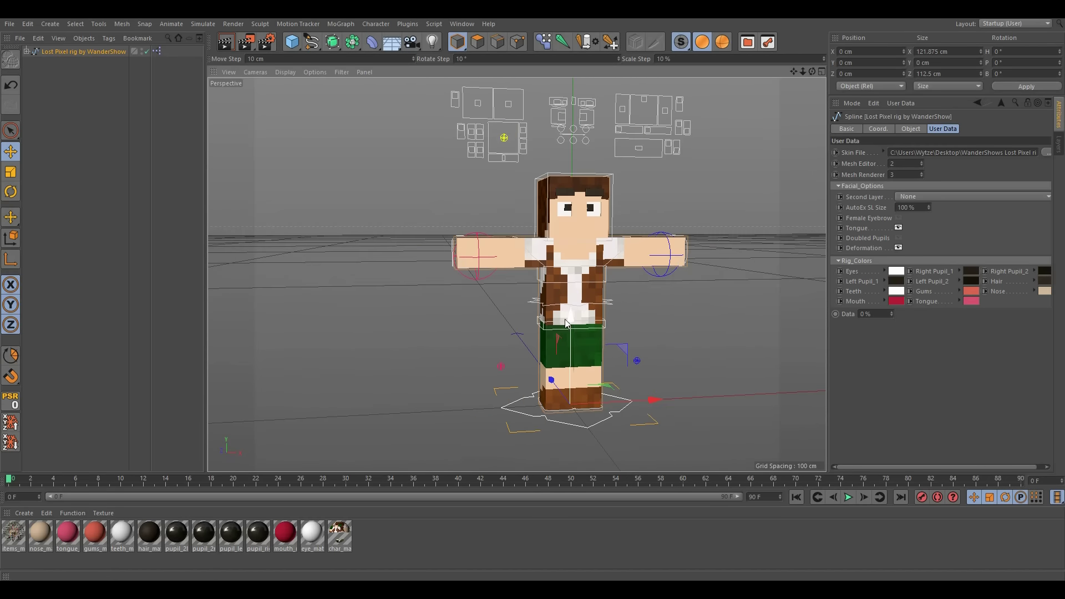
alt+drag(551, 380, 576, 394)
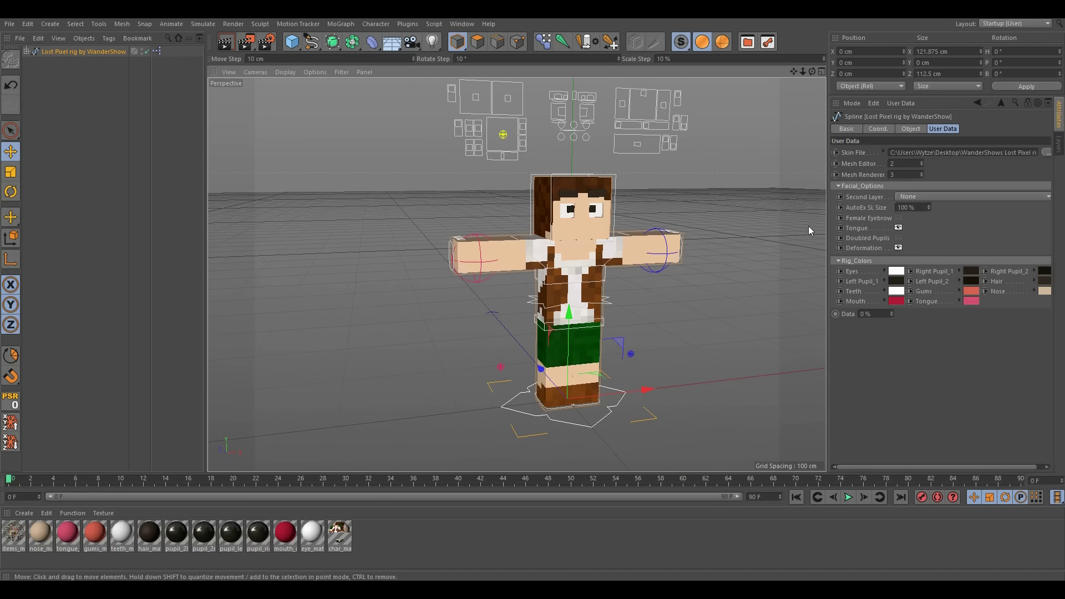
Try Mesh Editor values of 3 and 0 while comparing the face mesh, and restore the value to 2
click(924, 162)
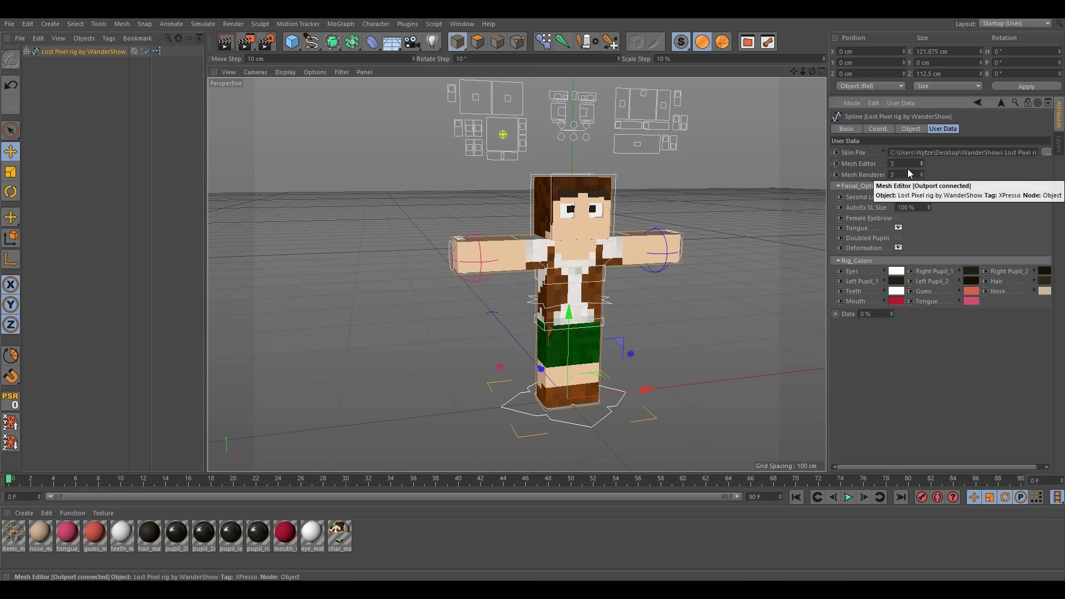
scroll(653, 189, up, 4)
scroll(653, 189, up, 2)
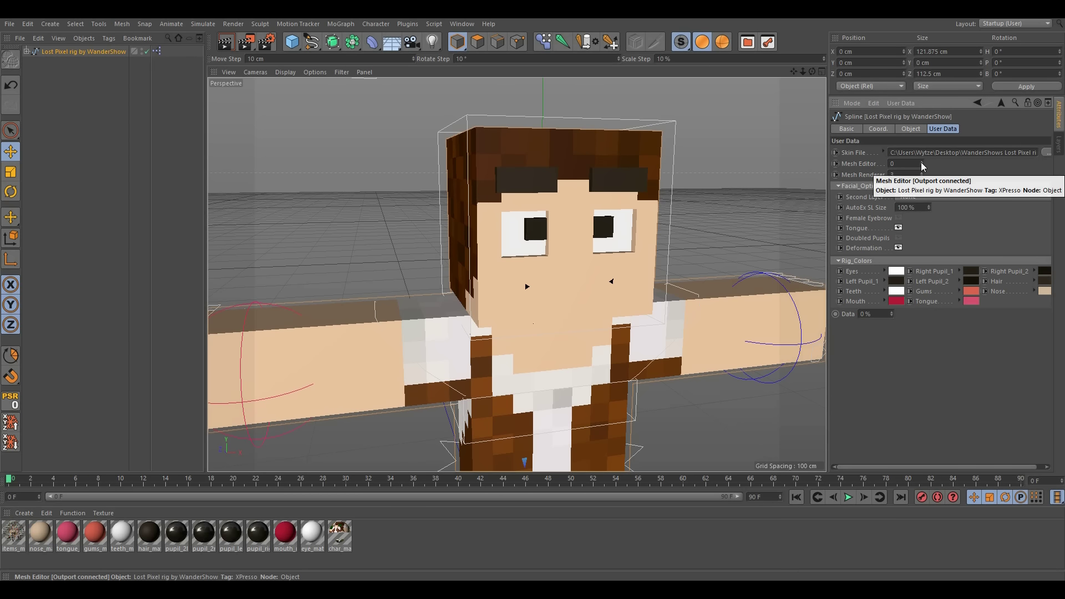
click(921, 162)
click(922, 162)
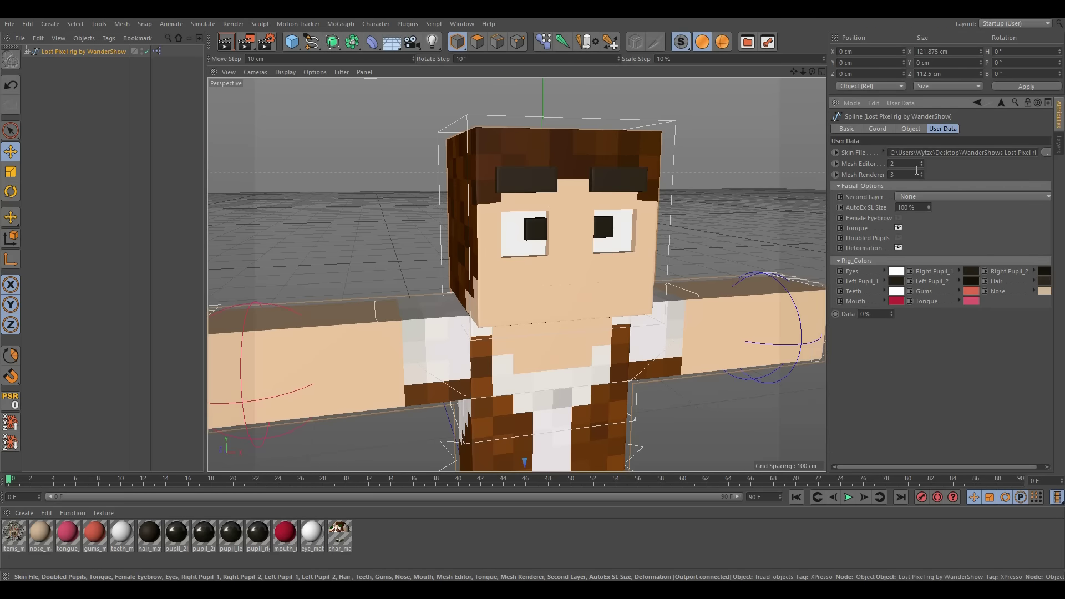
Try the rig's Mesh Editor value at 0 and render the character in the viewport as a preview
alt+drag(668, 334, 674, 367)
alt+middle_drag(673, 367, 673, 298)
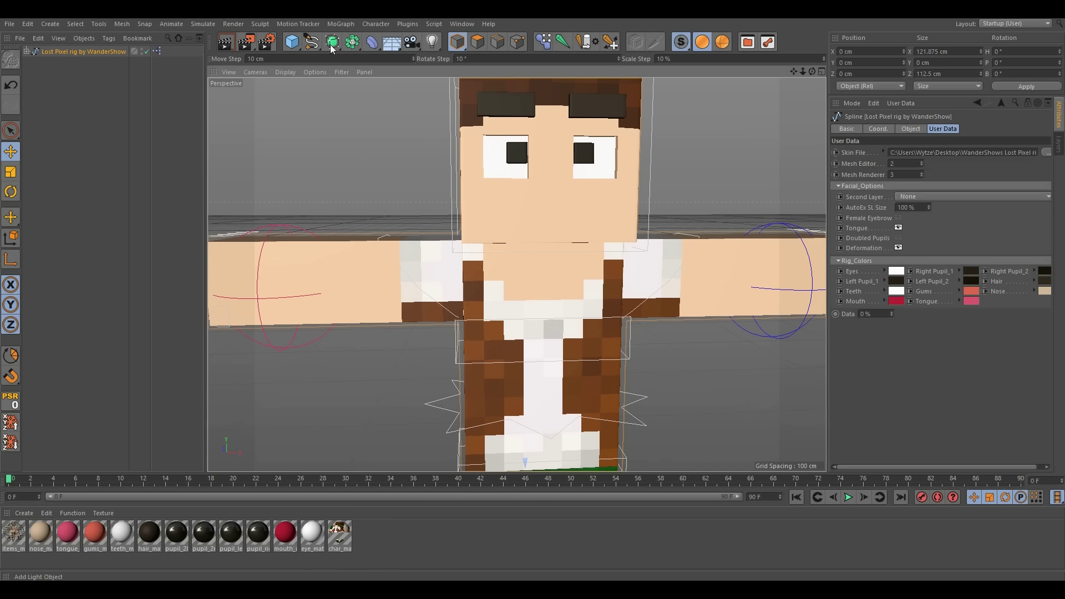
click(922, 165)
click(922, 165)
alt+drag(566, 209, 591, 203)
key(ctrl+r)
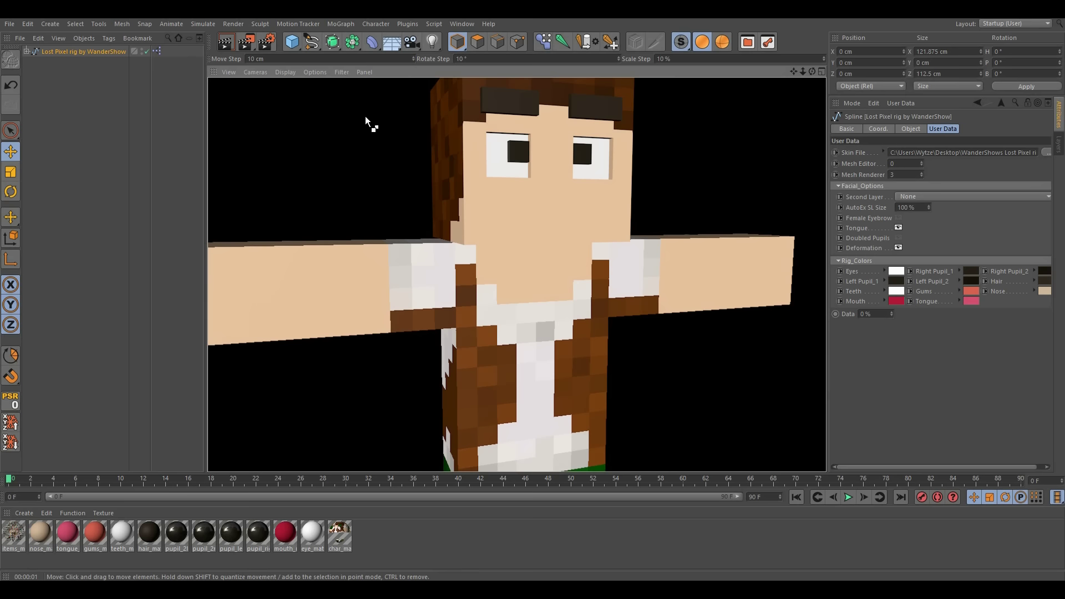
Toggle Use Render LOD for Editor Rendering, render the viewport again, and clear the selection
click(324, 71)
mouse_move(334, 88)
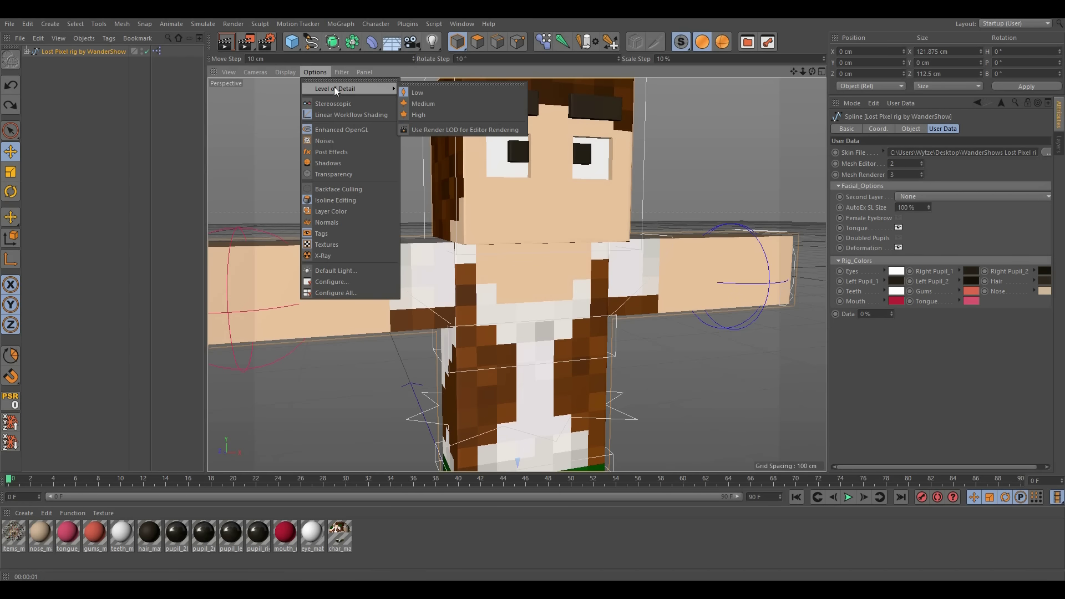
click(460, 132)
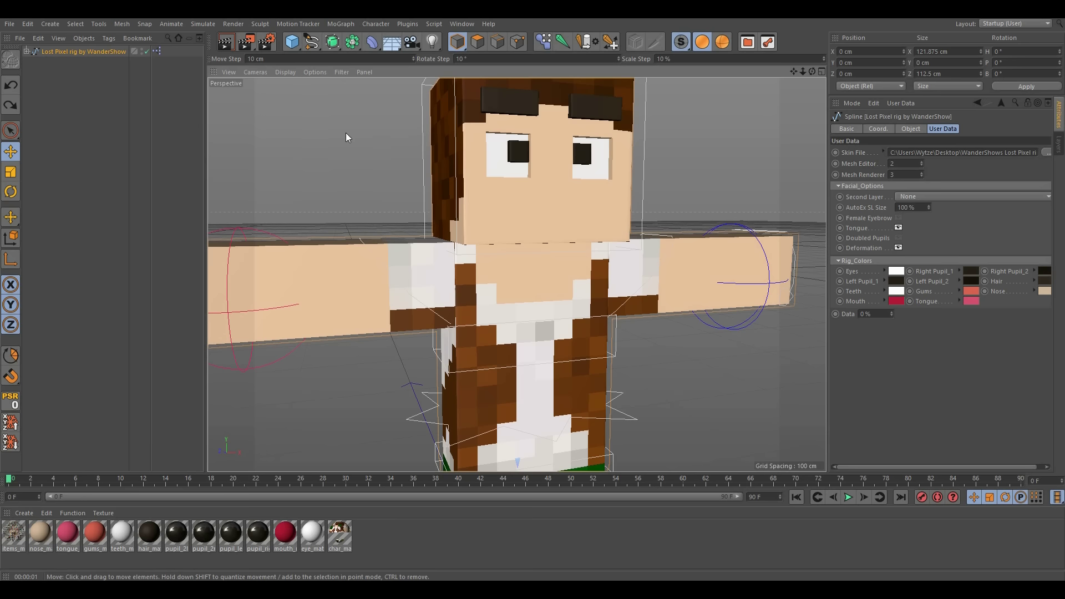
key(ctrl+r)
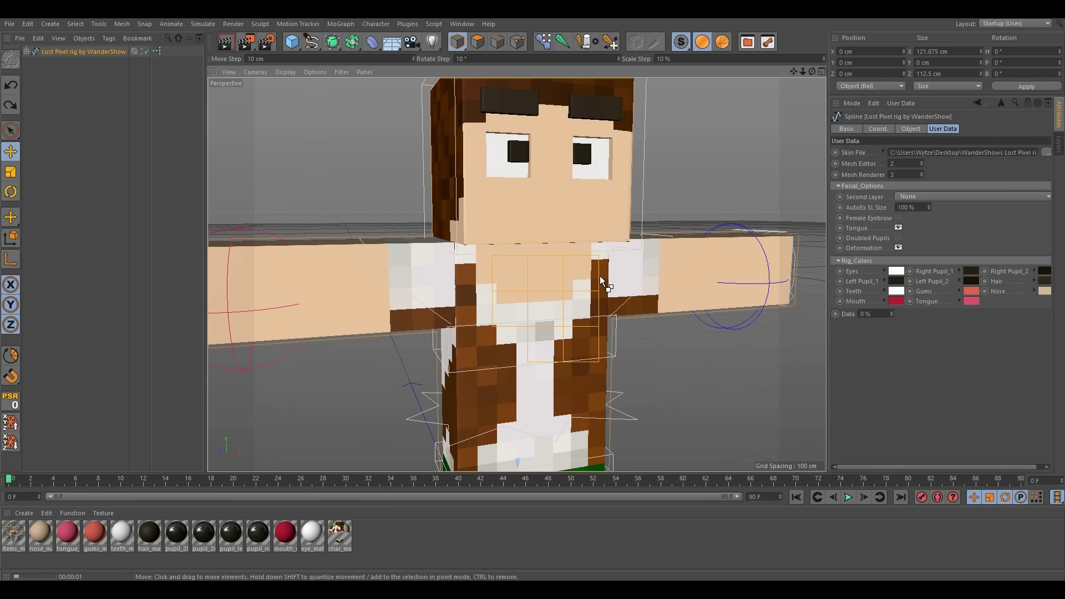
click(696, 200)
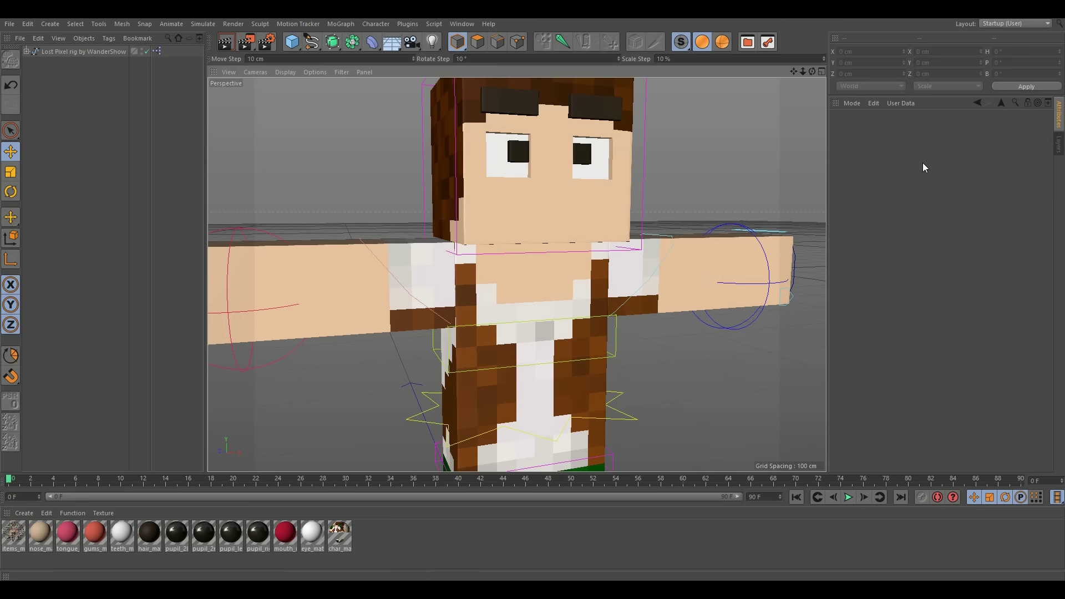
Reselect the rig's root spline and try AutoEx Second Layer as its Second Layer, checking the hair up close
scroll(548, 317, down, 5)
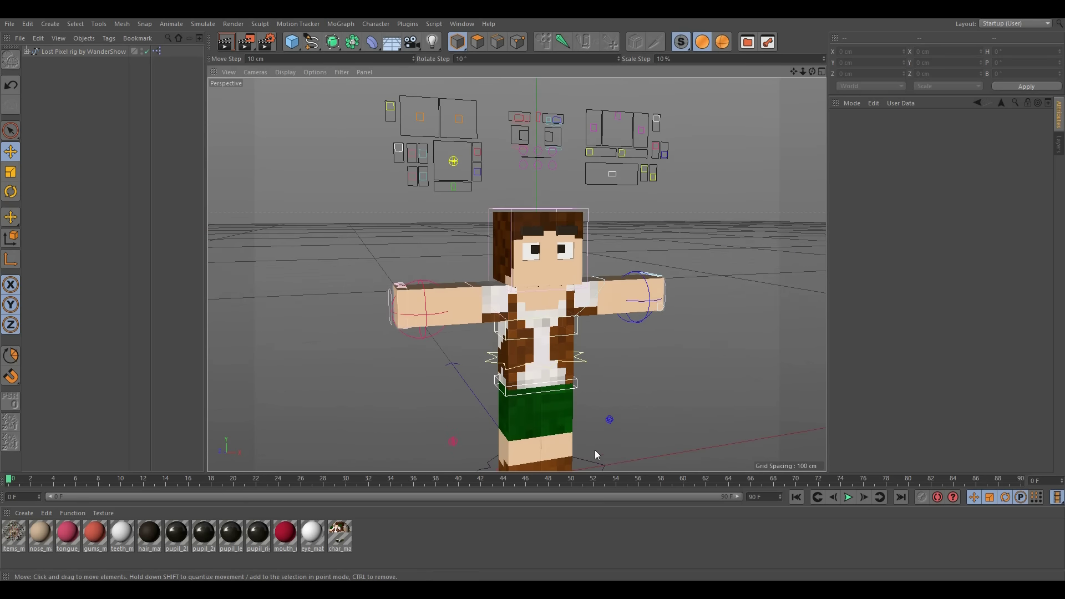
click(605, 470)
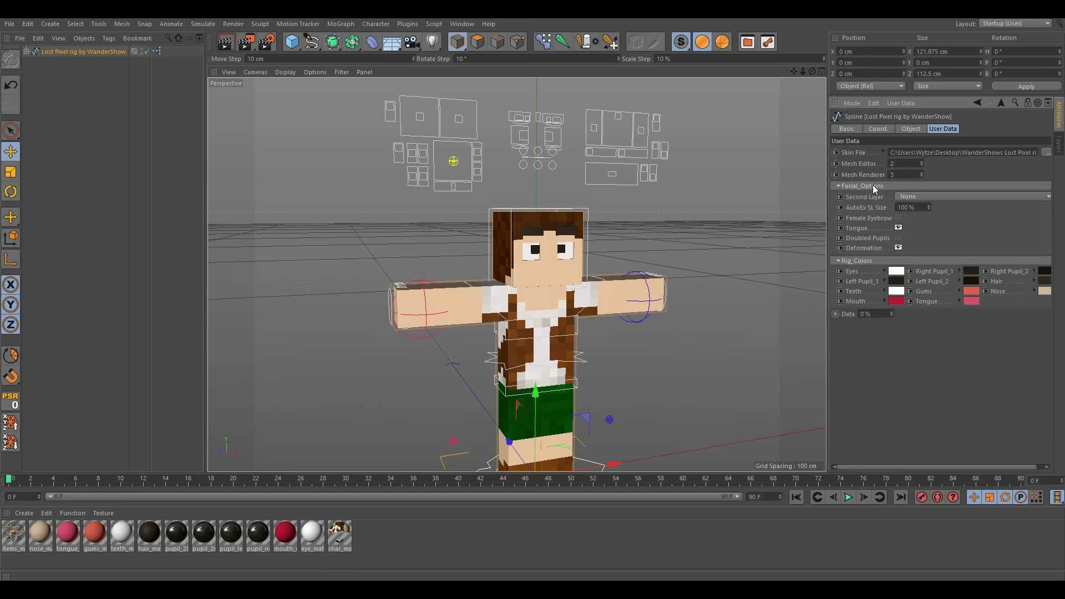
click(912, 195)
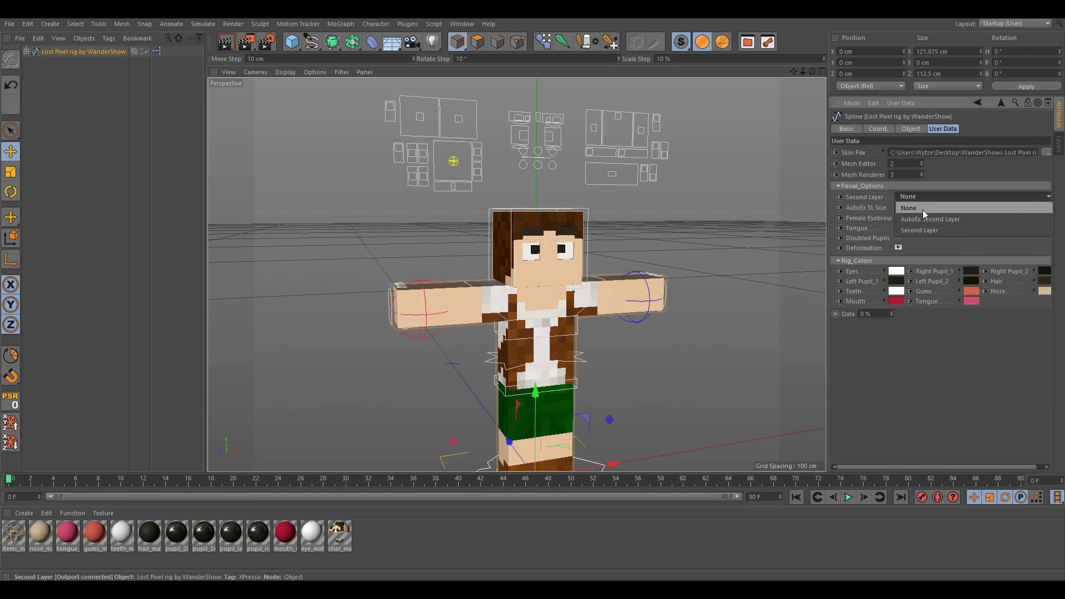
click(907, 199)
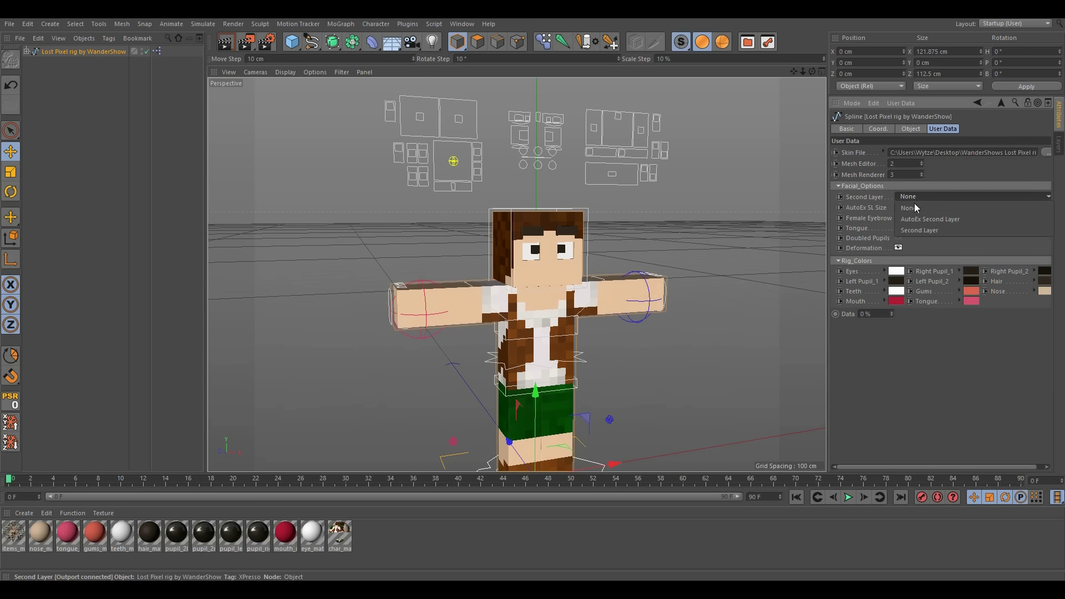
click(920, 219)
alt+right_drag(524, 246, 587, 242)
alt+drag(587, 242, 665, 183)
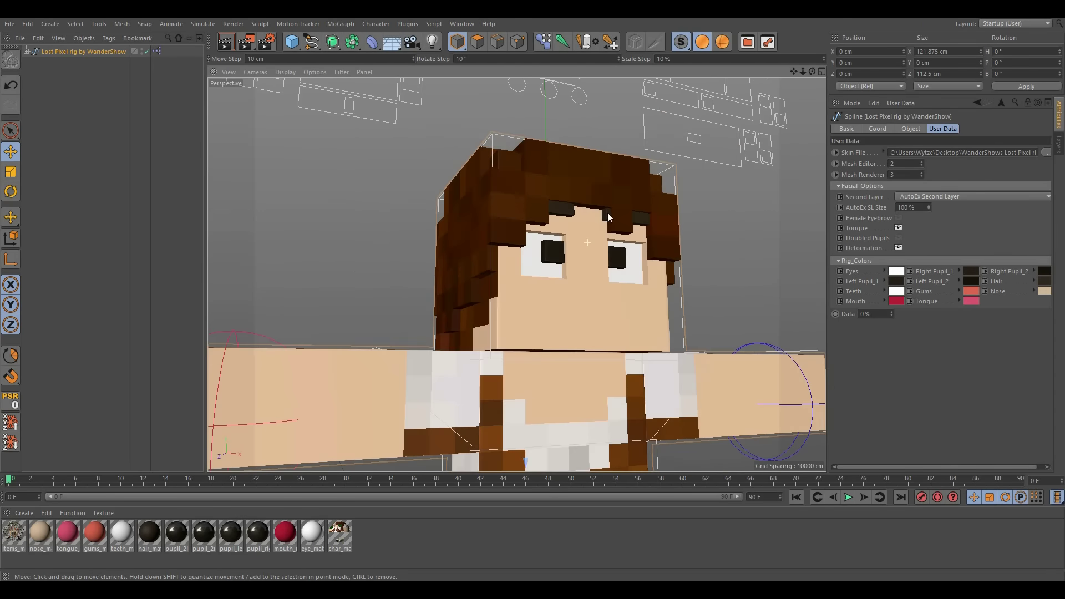
Try the plain Second Layer option on the head and switch the Second Layer setting back to None
click(942, 197)
click(940, 227)
alt+drag(688, 258, 614, 279)
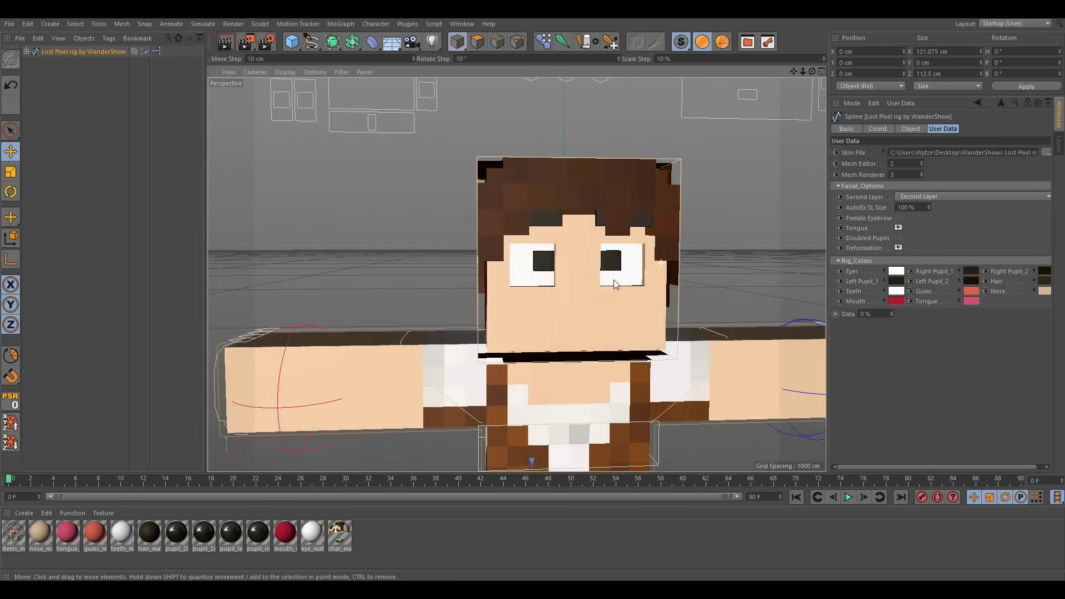
click(965, 197)
click(964, 212)
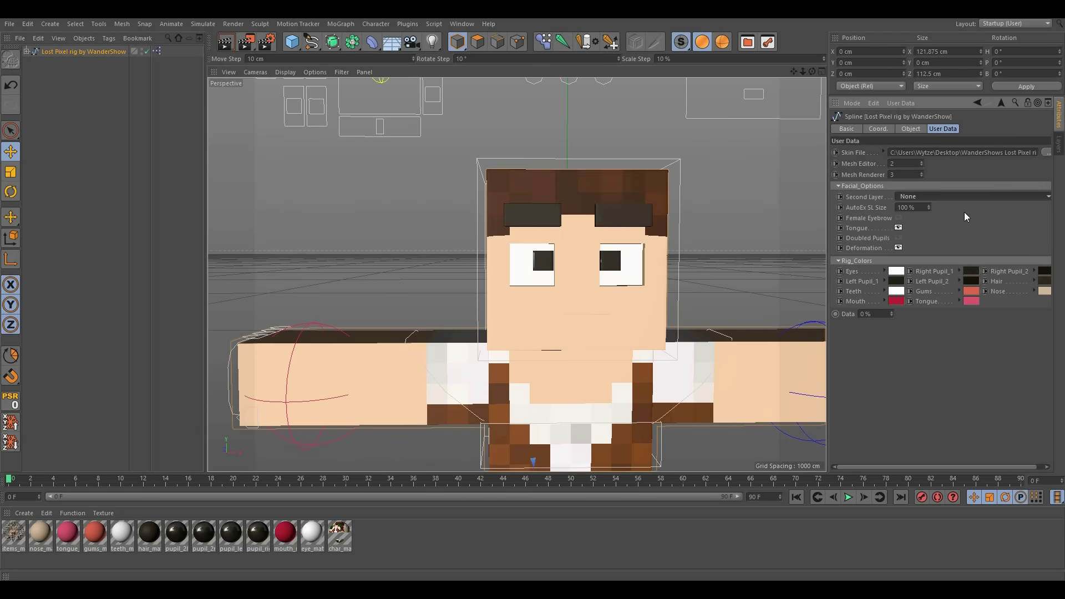
alt+drag(534, 311, 610, 322)
Set Second Layer to AutoEx Second Layer, inspect the extruded hair around the head, and try adjusting AutoEx SL Size
click(949, 198)
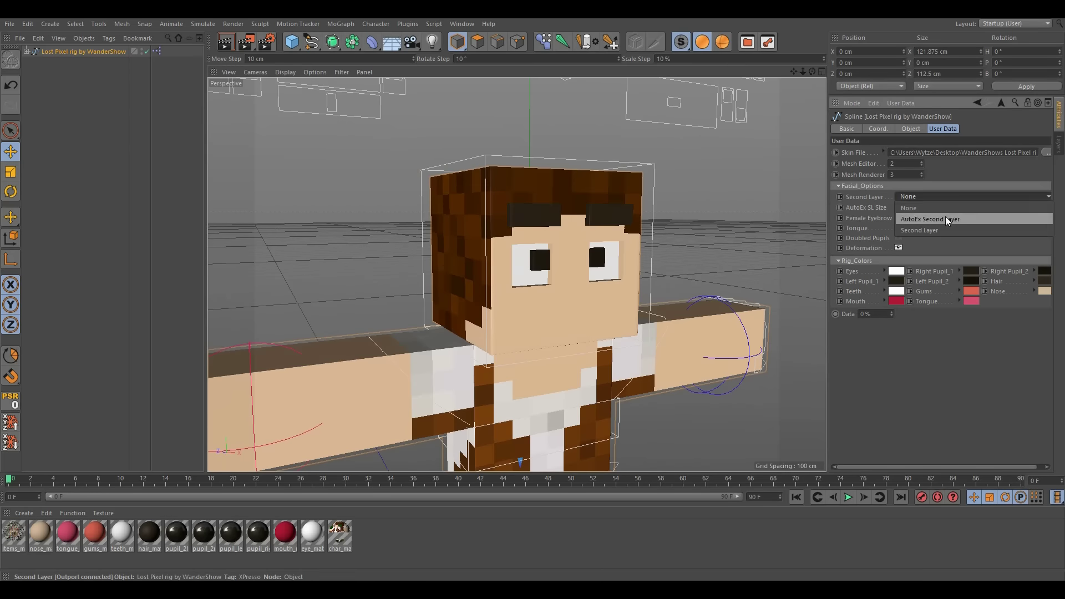
click(945, 219)
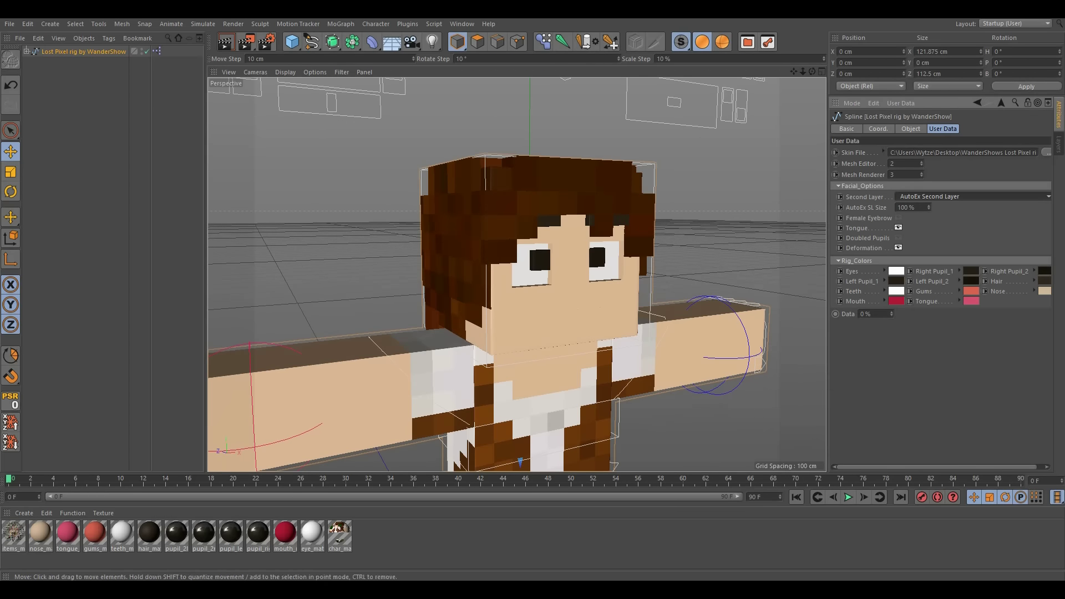
alt+drag(621, 244, 430, 239)
alt+right_drag(430, 240, 536, 277)
alt+drag(535, 277, 466, 318)
scroll(571, 244, down, 3)
alt+middle_drag(570, 248, 512, 301)
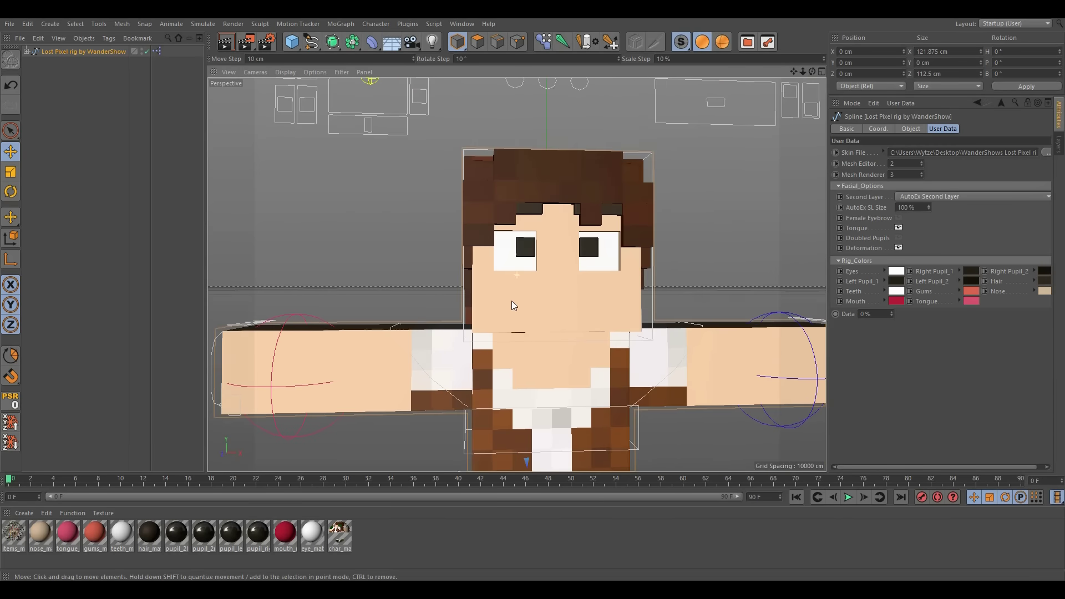
mouse_move(927, 207)
mouse_down()
mouse_move(927, 167)
mouse_move(927, 236)
mouse_move(927, 215)
mouse_up()
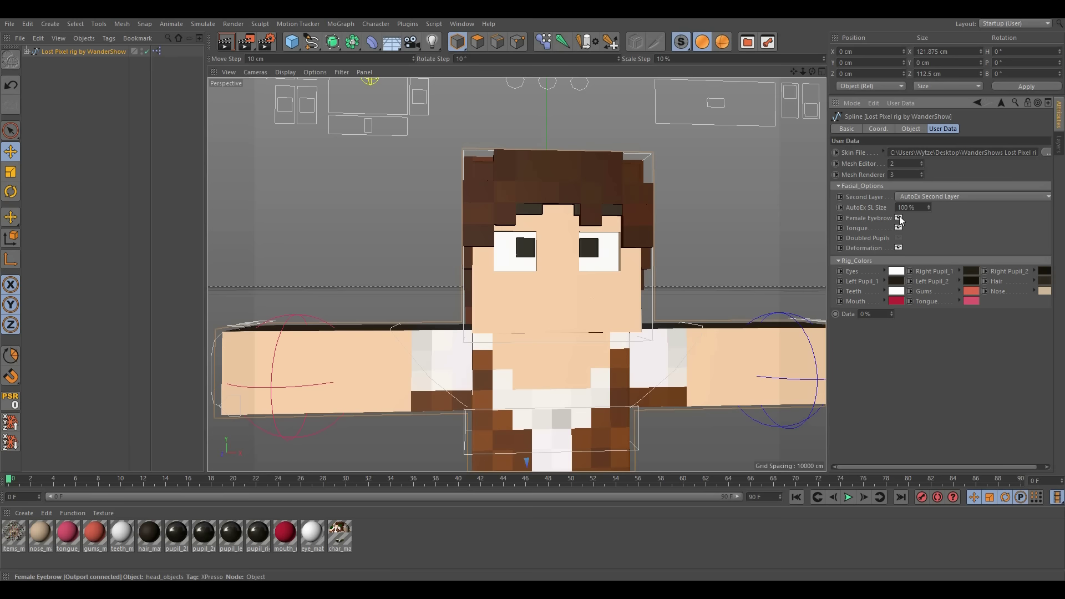
Lower the eyebrows controller above the head to about Y -25.8 cm to expose the female eyebrows on the face
scroll(555, 188, down, 4)
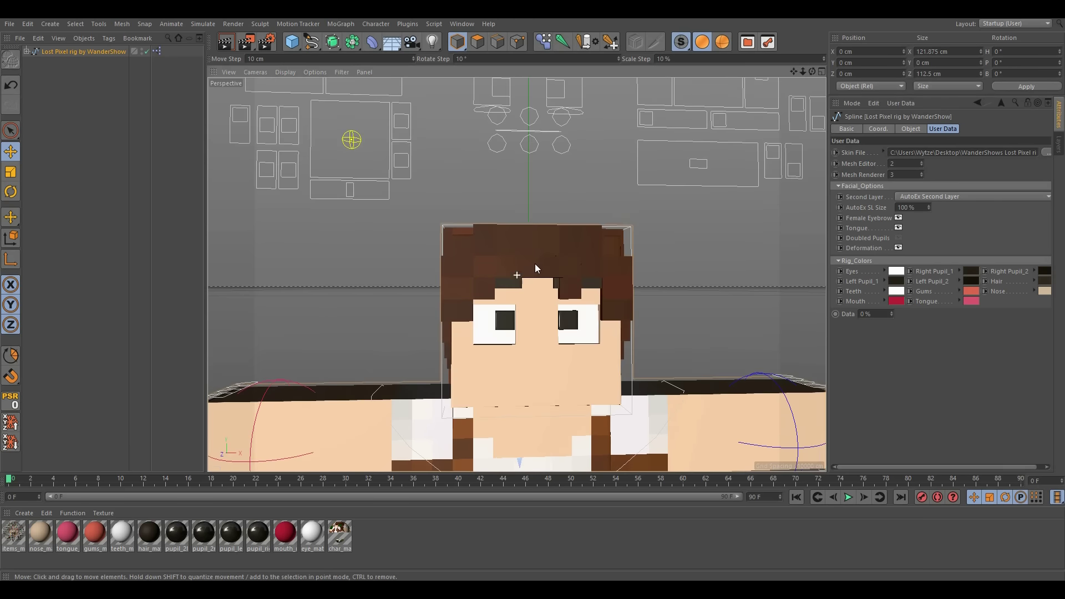
click(530, 121)
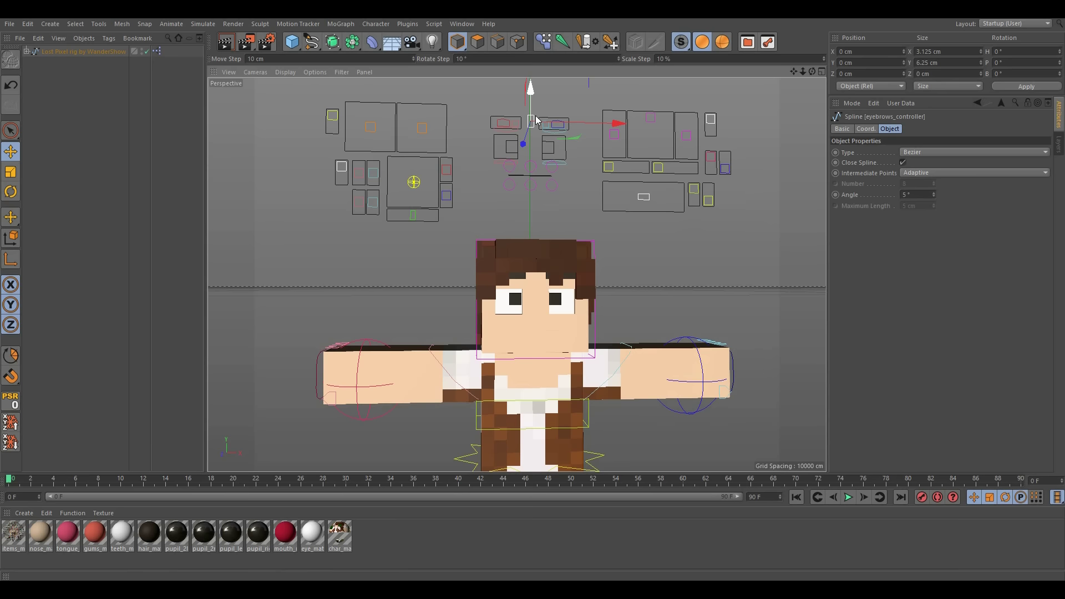
drag(532, 112, 531, 142)
scroll(565, 364, up, 5)
alt+drag(597, 316, 549, 337)
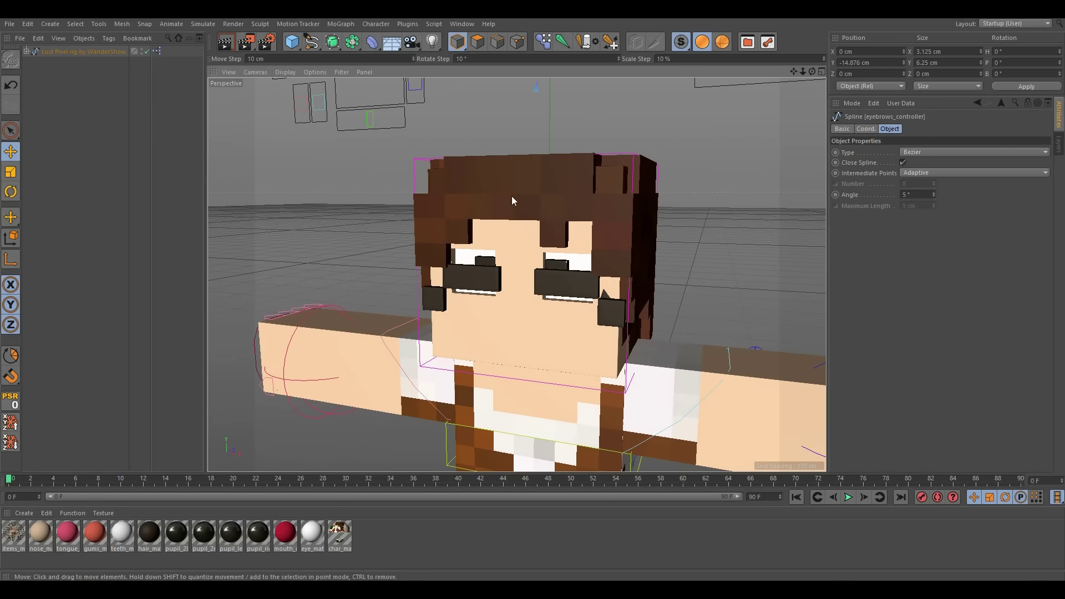
alt+middle_drag(538, 130, 540, 239)
scroll(531, 178, down, 3)
drag(534, 92, 535, 123)
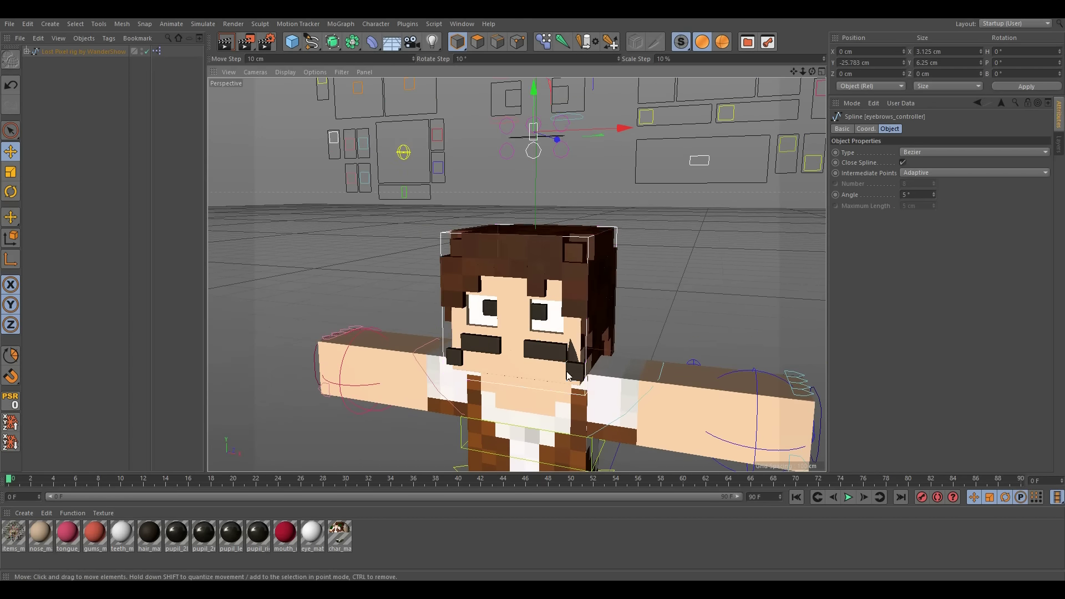
Examine the female eyebrow pieces up close and raise the eyebrows controller back to about Y 0.5 cm
alt+drag(567, 374, 552, 364)
alt+right_drag(551, 363, 615, 342)
alt+drag(595, 338, 665, 295)
alt+right_drag(561, 351, 610, 345)
alt+drag(611, 345, 551, 392)
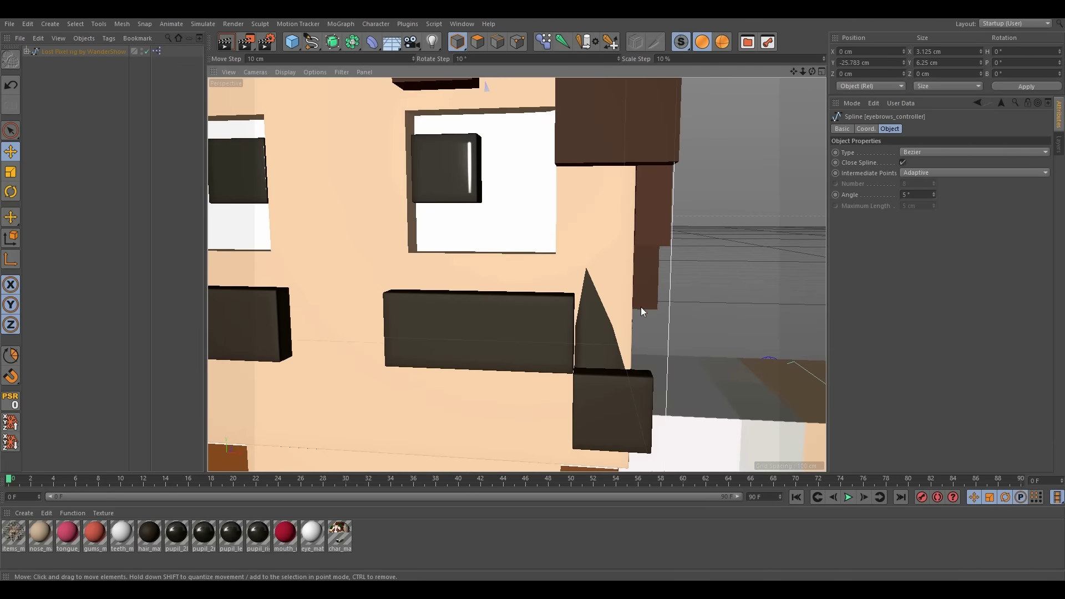
key(h)
alt+middle_drag(537, 253, 537, 347)
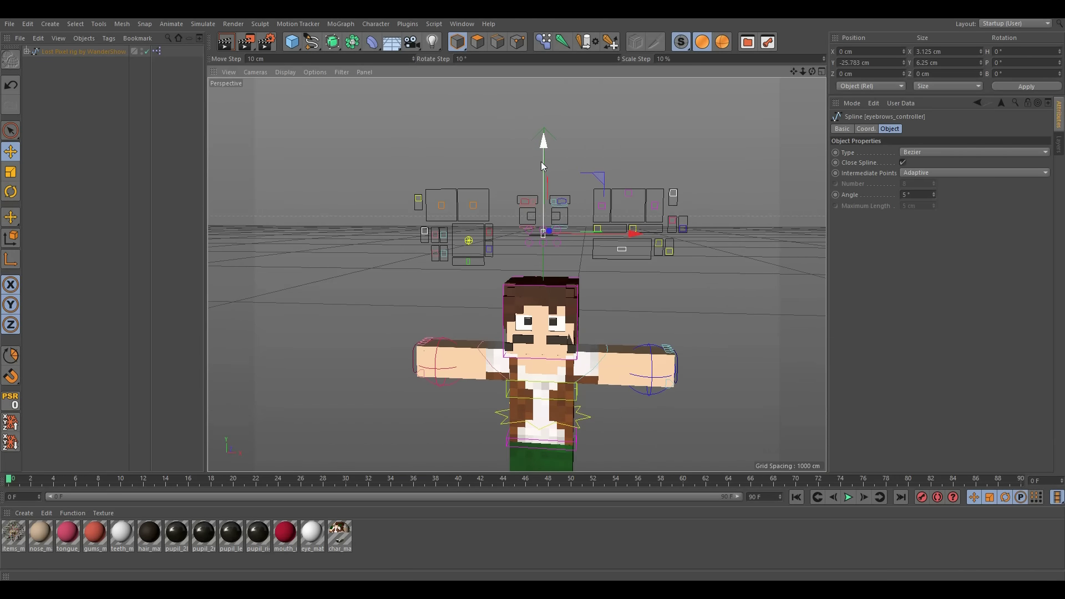
drag(542, 165, 546, 129)
scroll(521, 334, up, 5)
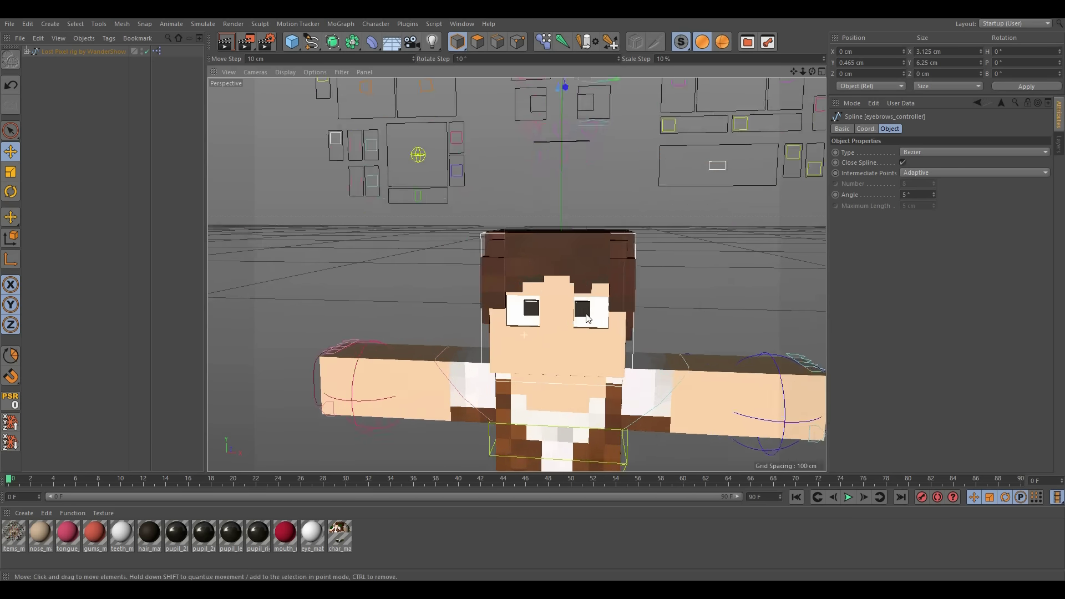
scroll(598, 300, down, 5)
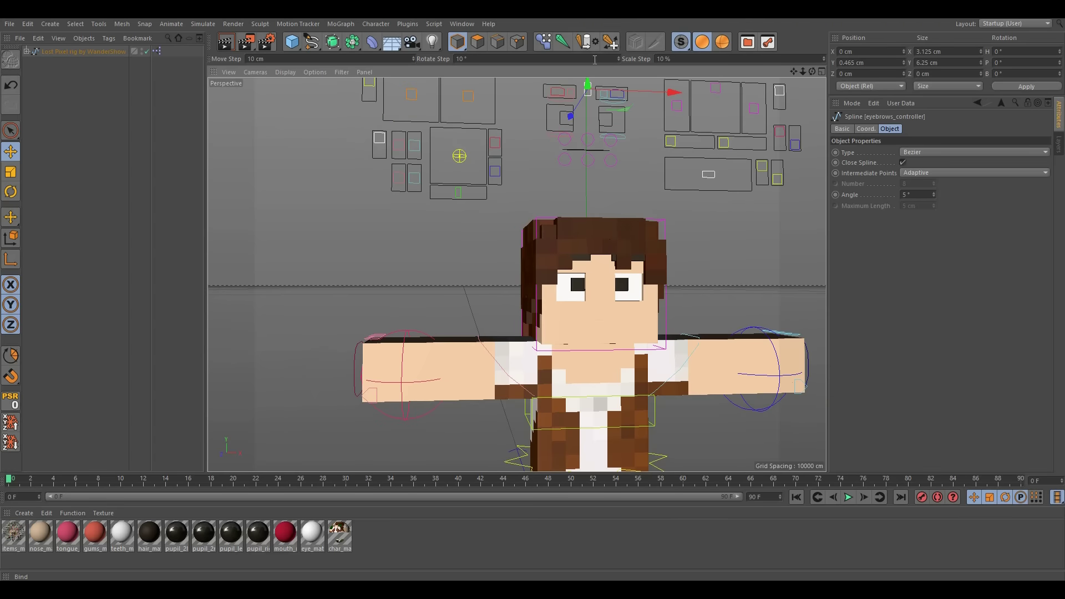
Try lowering the eyebrows controller once more and undo the move
drag(587, 81, 592, 126)
alt+middle_drag(596, 183, 570, 206)
key(ctrl+z)
Select the rig's root spline and switch off its Tongue option
alt+middle_drag(586, 342, 588, 138)
click(83, 53)
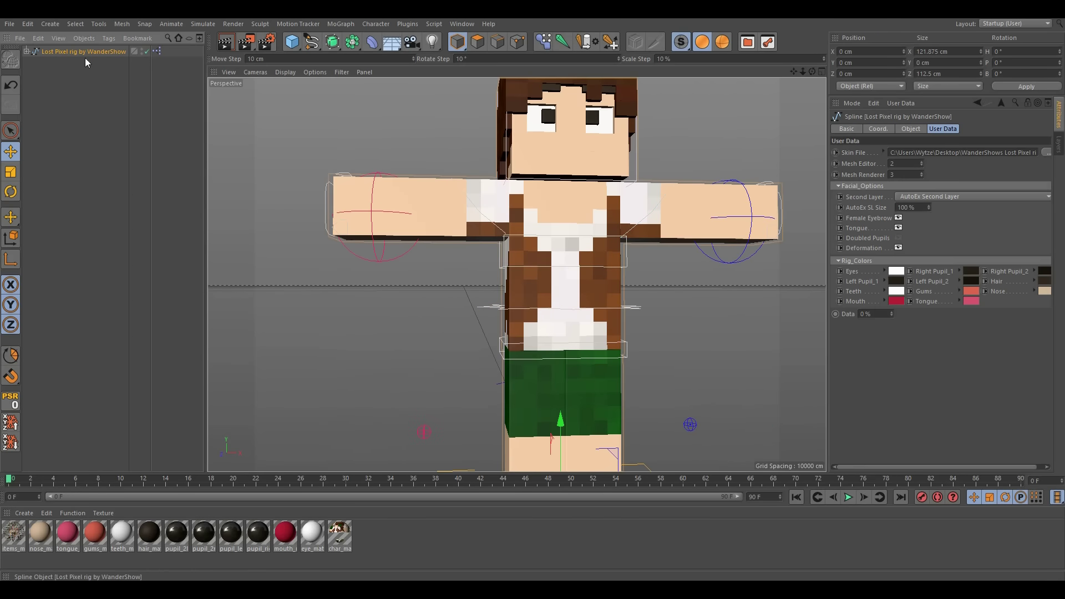
click(898, 228)
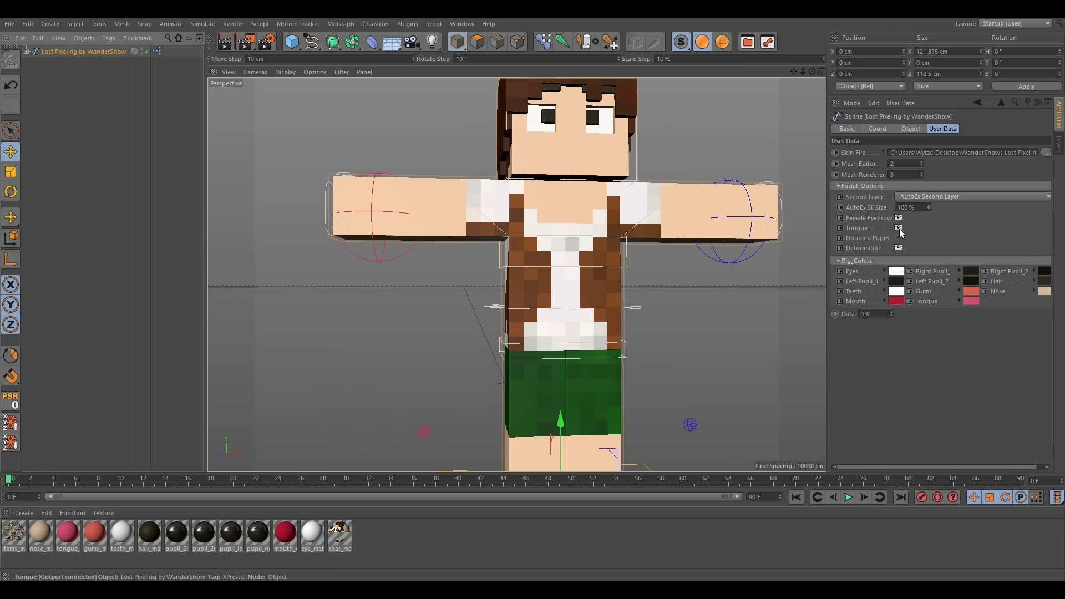
mouse_move(540, 216)
alt+mouse_down()
mouse_move(732, 220)
mouse_move(823, 200)
mouse_move(524, 228)
alt+mouse_up()
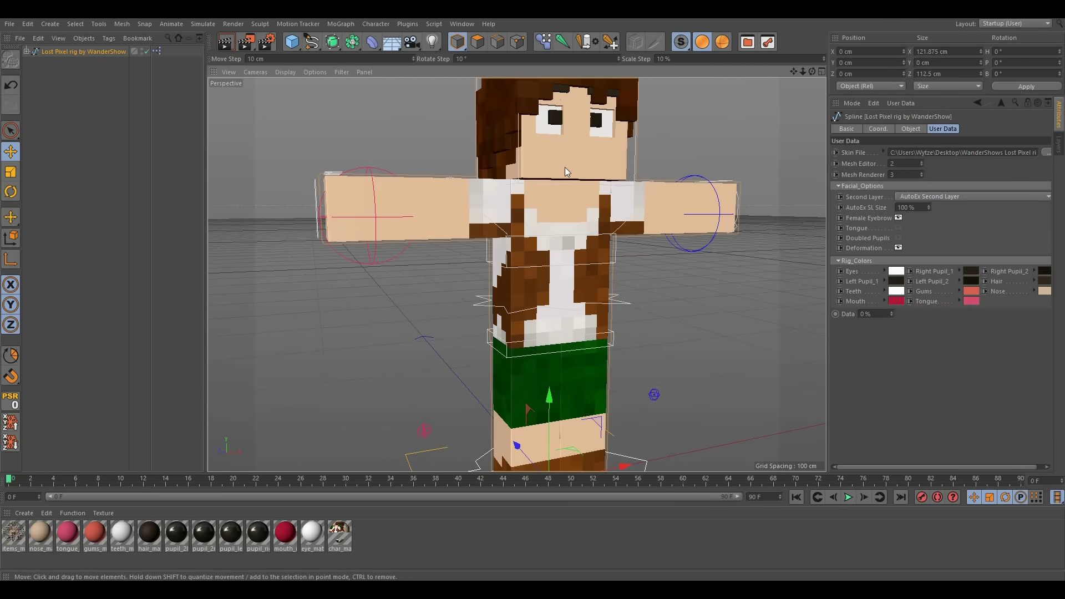
alt+middle_drag(524, 228, 488, 292)
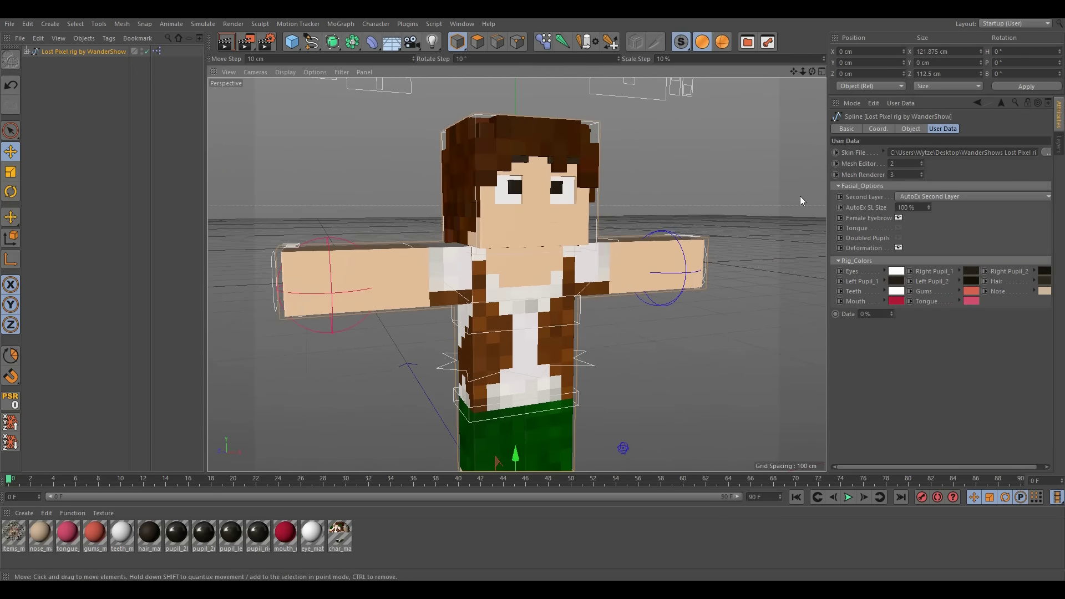
Enable the Doubled Pupils option and inspect the taller pupils up close from several angles
click(899, 227)
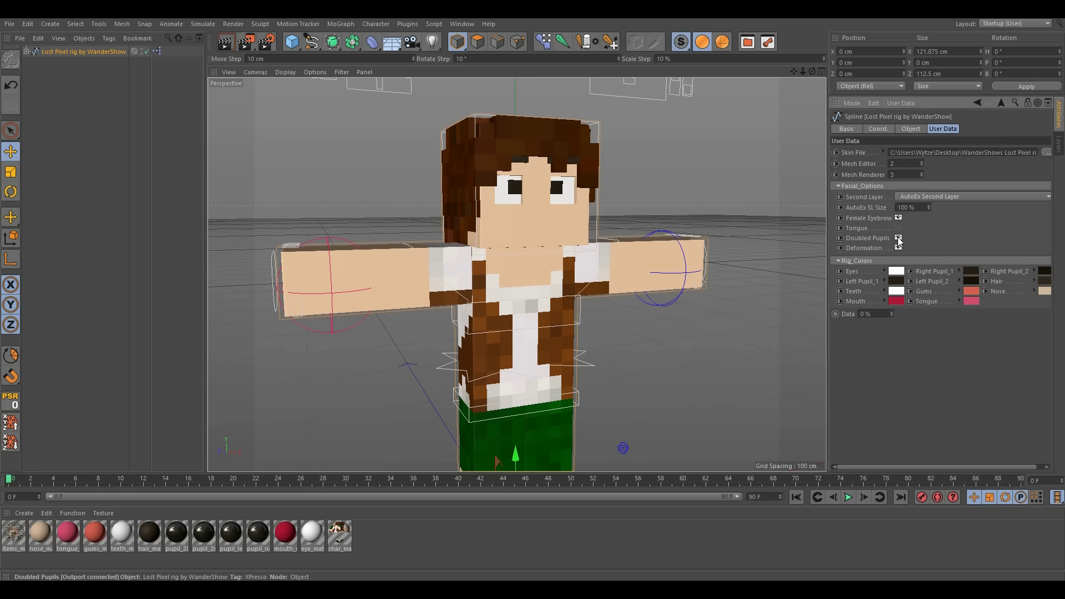
scroll(514, 202, up, 6)
alt+drag(565, 194, 603, 285)
alt+drag(540, 274, 523, 161)
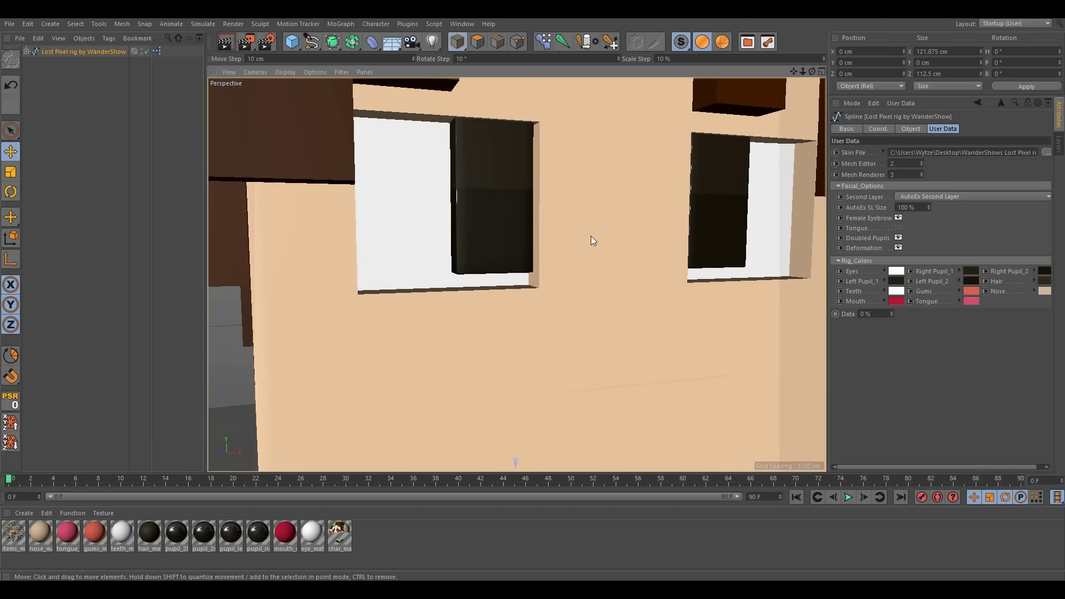
scroll(590, 241, down, 5)
alt+drag(597, 321, 522, 344)
alt+middle_drag(521, 344, 501, 278)
alt+drag(500, 278, 693, 274)
Switch Doubled Pupils off and toggle it once more to compare the eyes, leaving it disabled
click(898, 238)
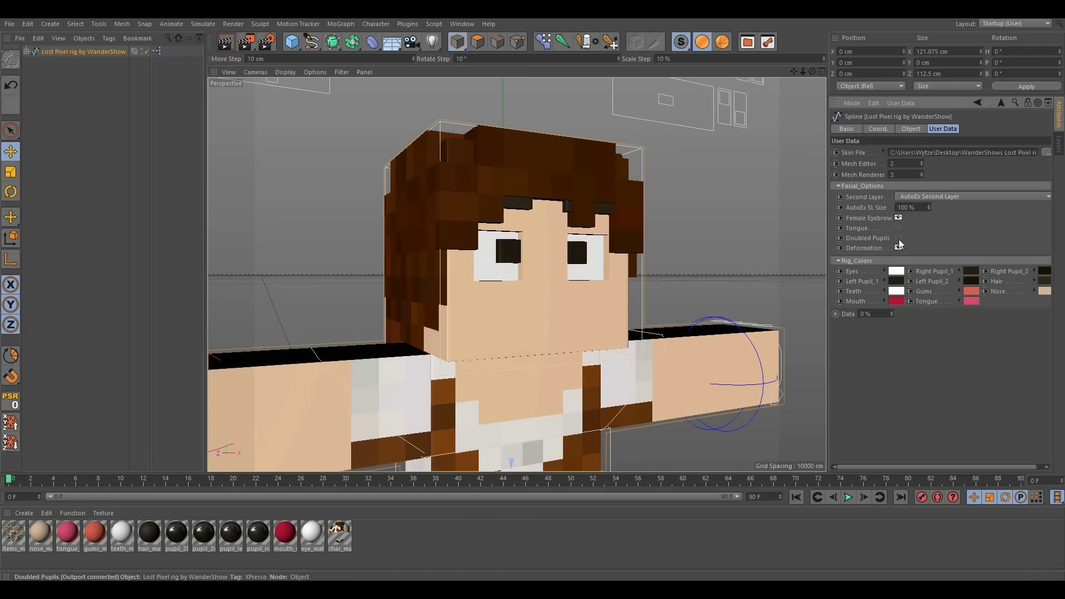
mouse_move(556, 267)
alt+mouse_down()
mouse_move(538, 225)
mouse_move(607, 258)
mouse_move(546, 270)
alt+mouse_up()
click(899, 237)
click(899, 237)
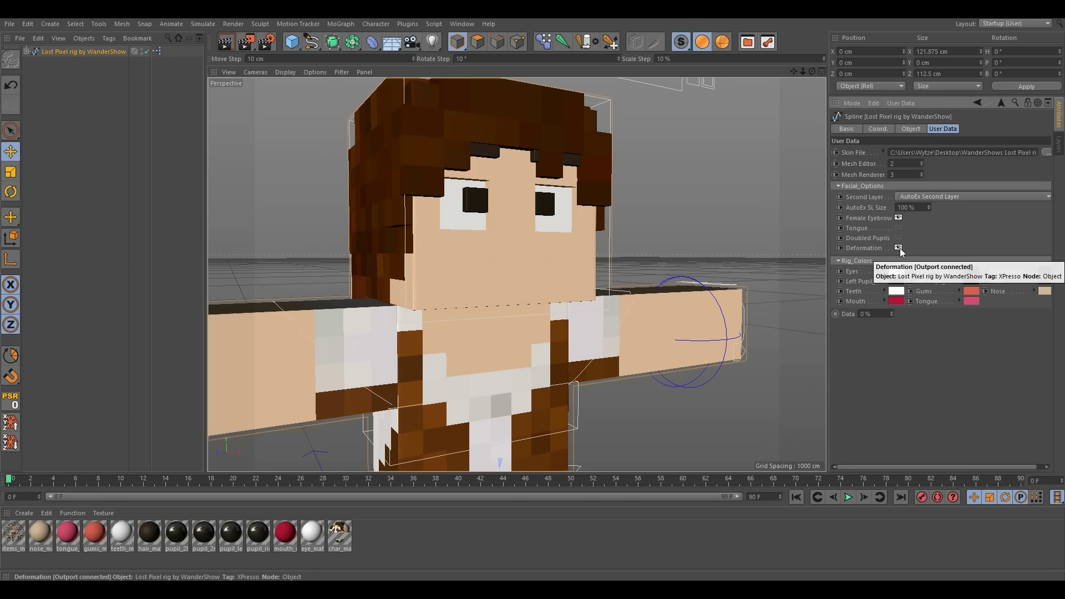
Set the rig's Second Layer to None, switch off Deformation, and check the face up close
click(934, 197)
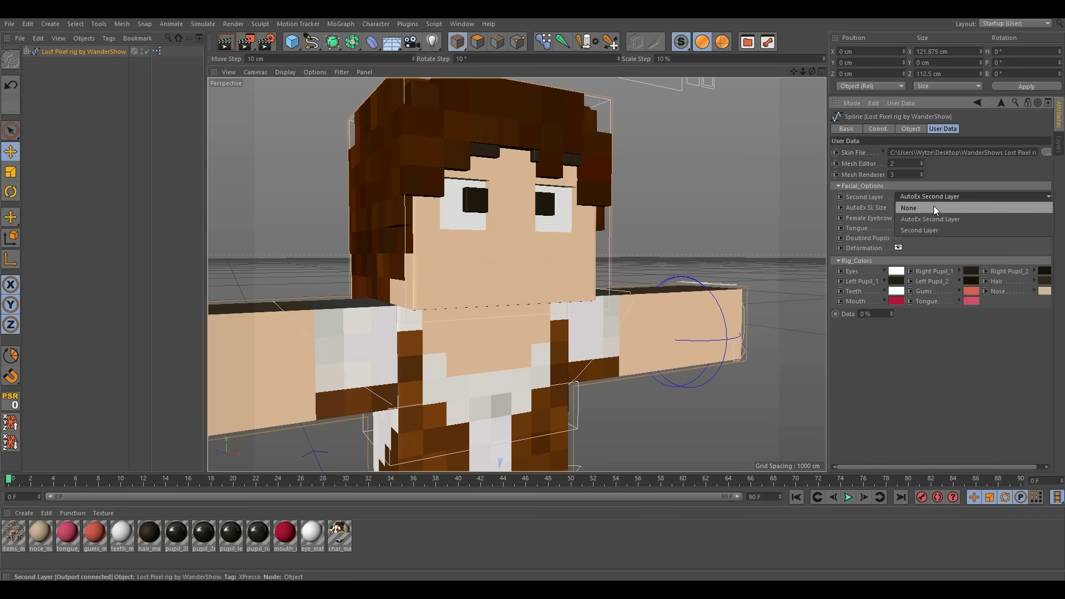
click(937, 212)
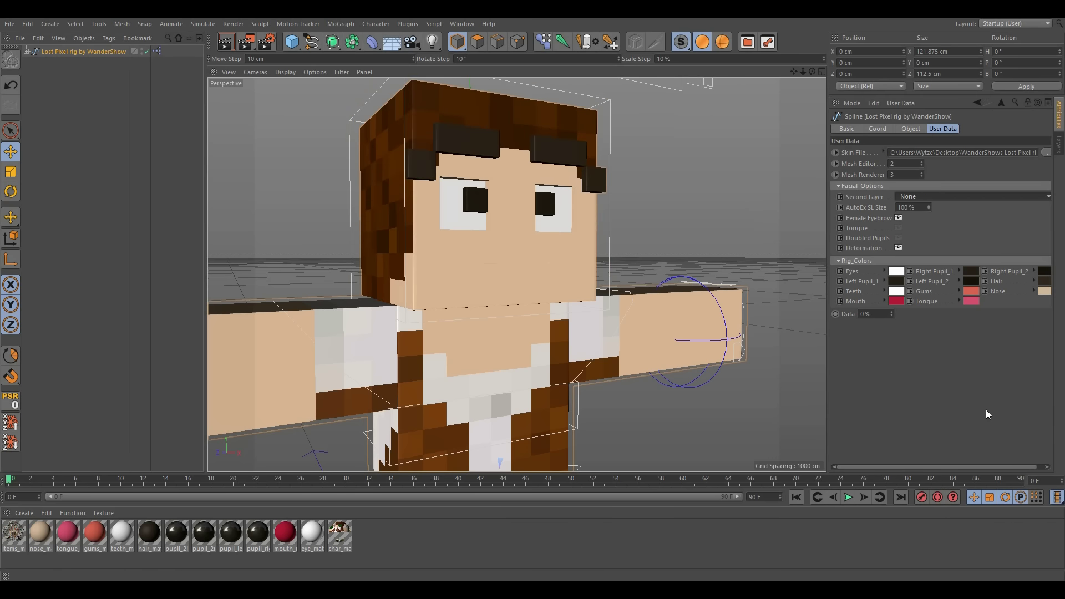
click(898, 248)
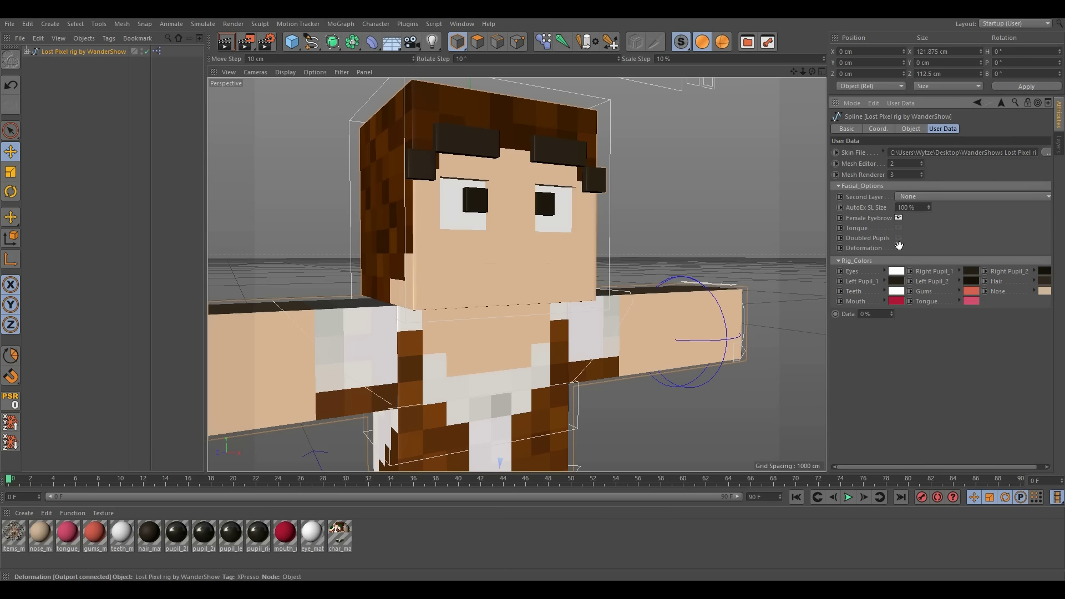
scroll(525, 139, up, 10)
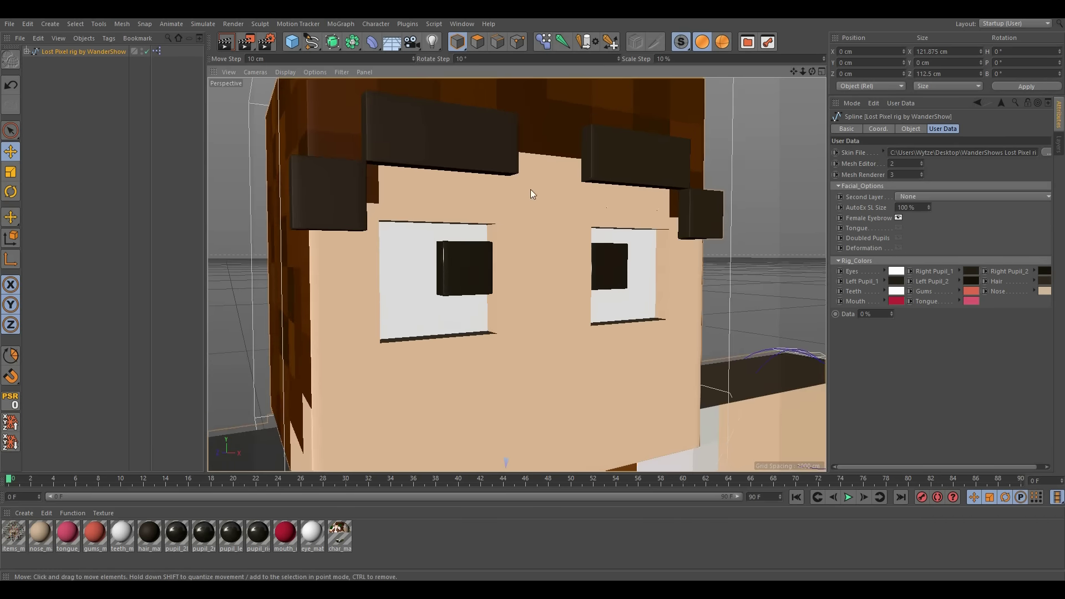
scroll(454, 163, down, 10)
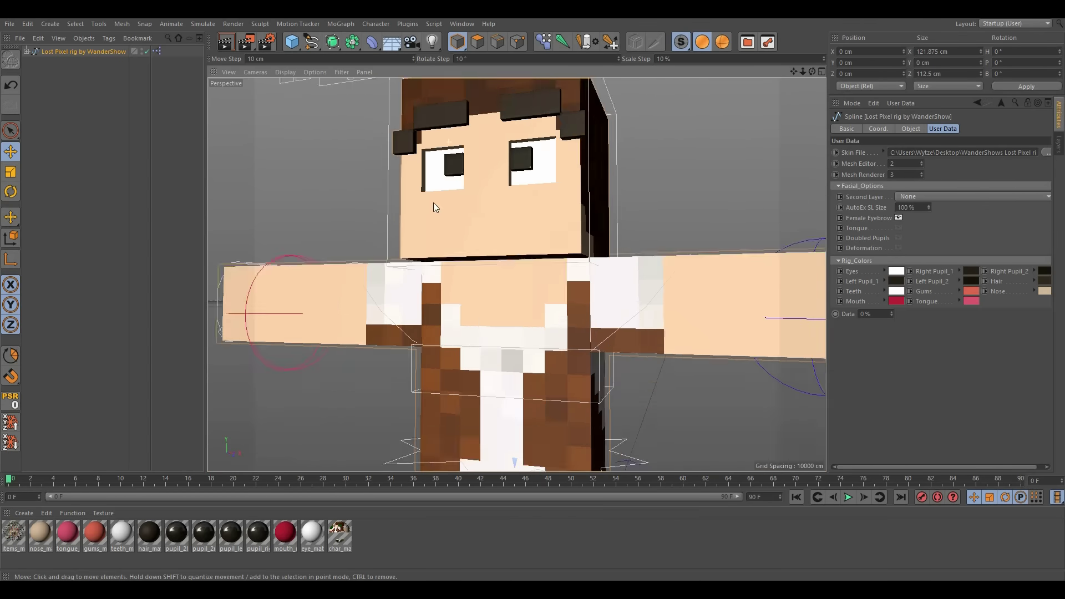
Lower the face controller to Y -6.25 cm and inspect how the eyes and head look without deformation
alt+middle_drag(307, 91, 312, 134)
click(289, 111)
drag(290, 90, 285, 139)
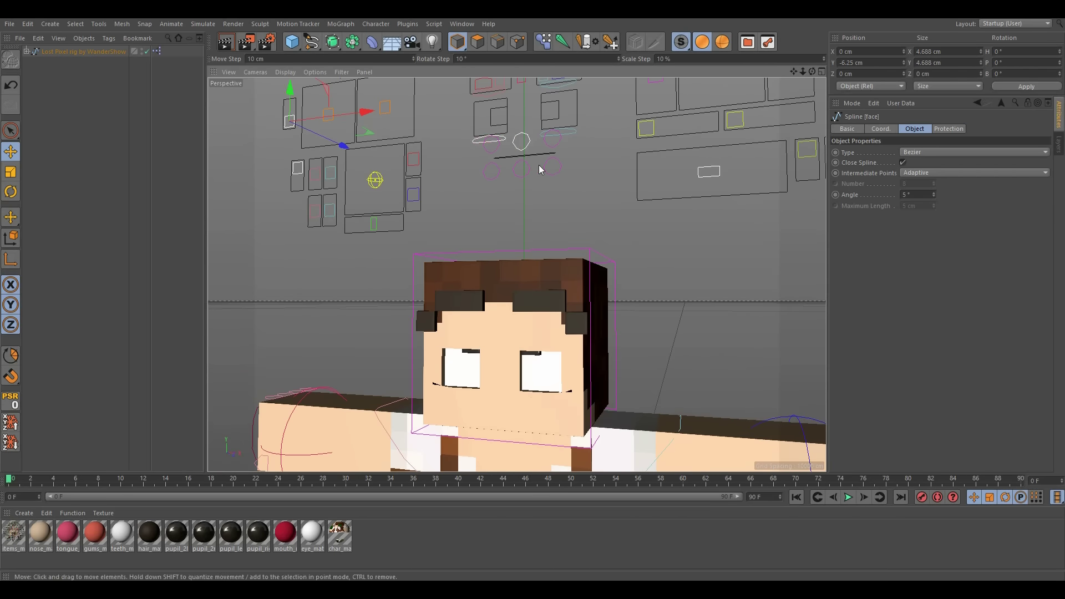
alt+middle_drag(539, 169, 537, 214)
scroll(537, 214, down, 3)
alt+drag(512, 276, 531, 371)
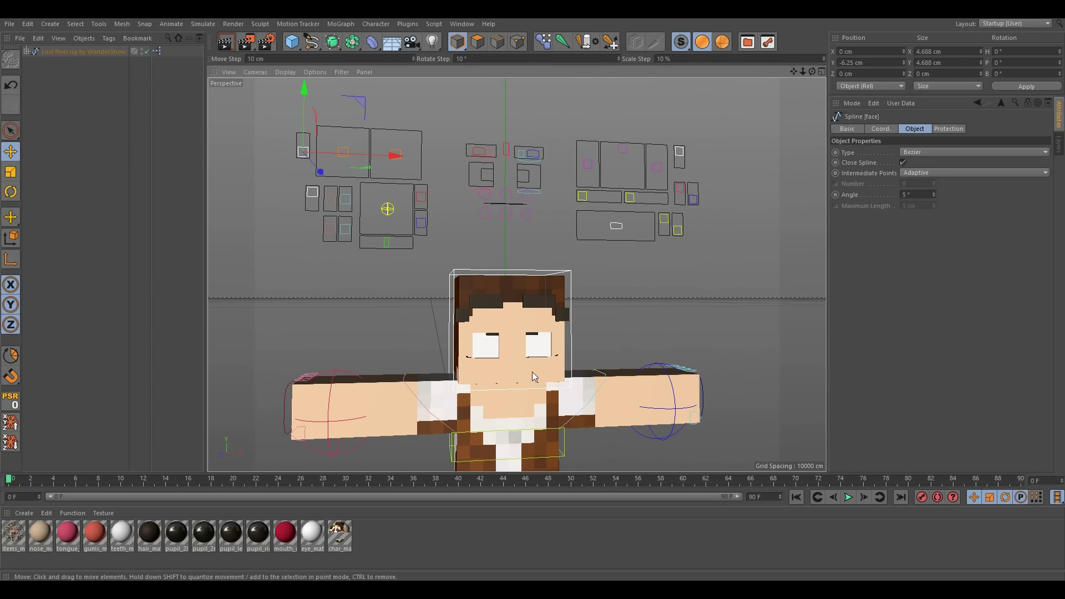
scroll(531, 371, up, 4)
scroll(580, 372, down, 1)
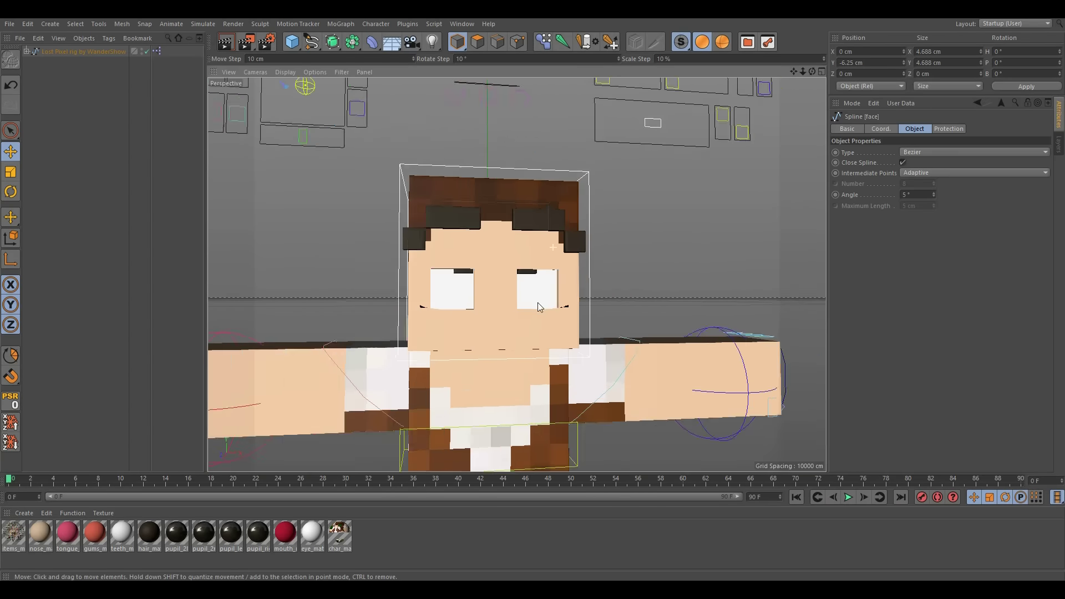
scroll(537, 301, down, 3)
scroll(559, 85, up, 1)
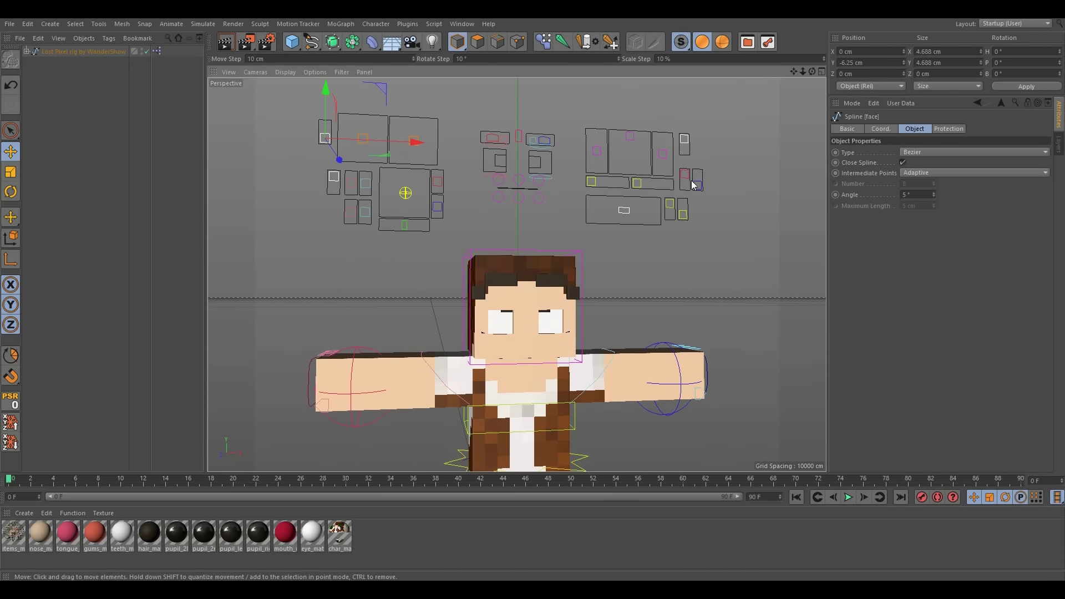
Toggle Deformation on and back off on the rig's root spline, and undo the face controller's move
alt+middle_drag(610, 446, 576, 316)
click(49, 52)
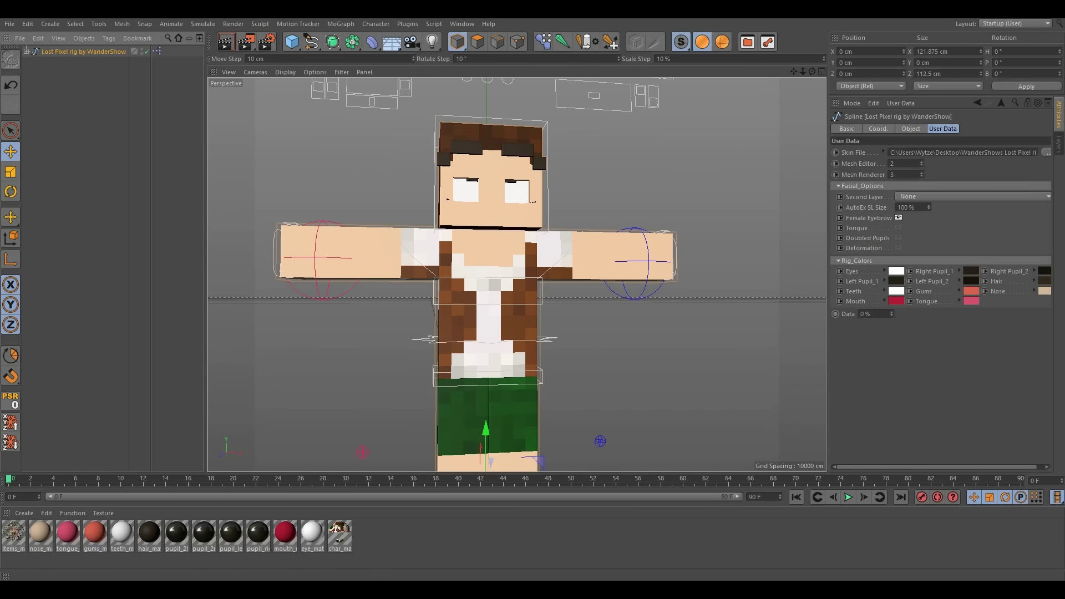
click(898, 247)
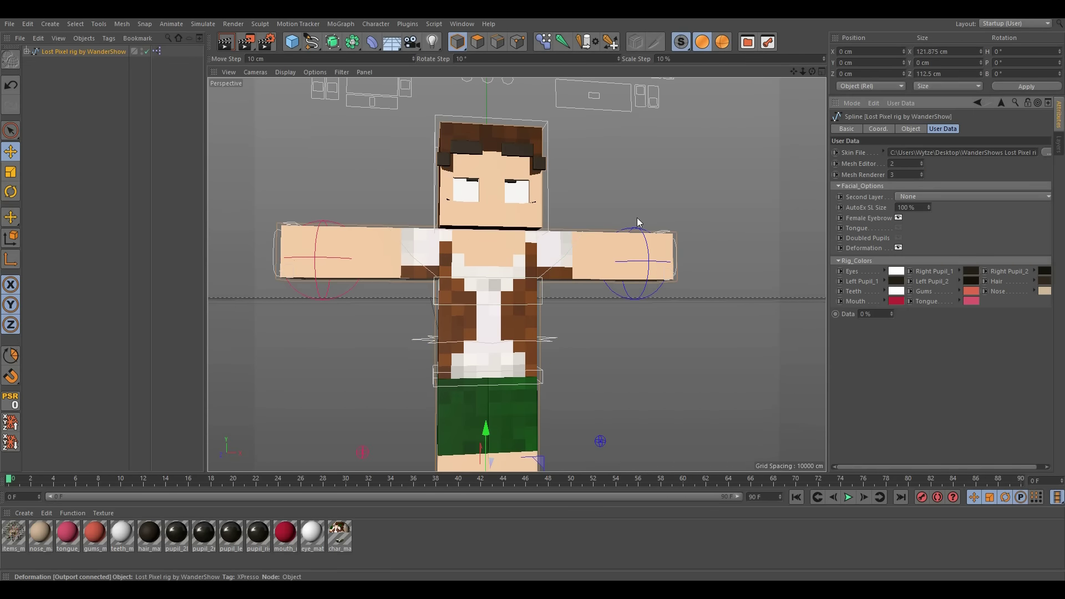
scroll(539, 178, up, 7)
alt+drag(559, 169, 579, 183)
click(898, 247)
scroll(484, 220, down, 6)
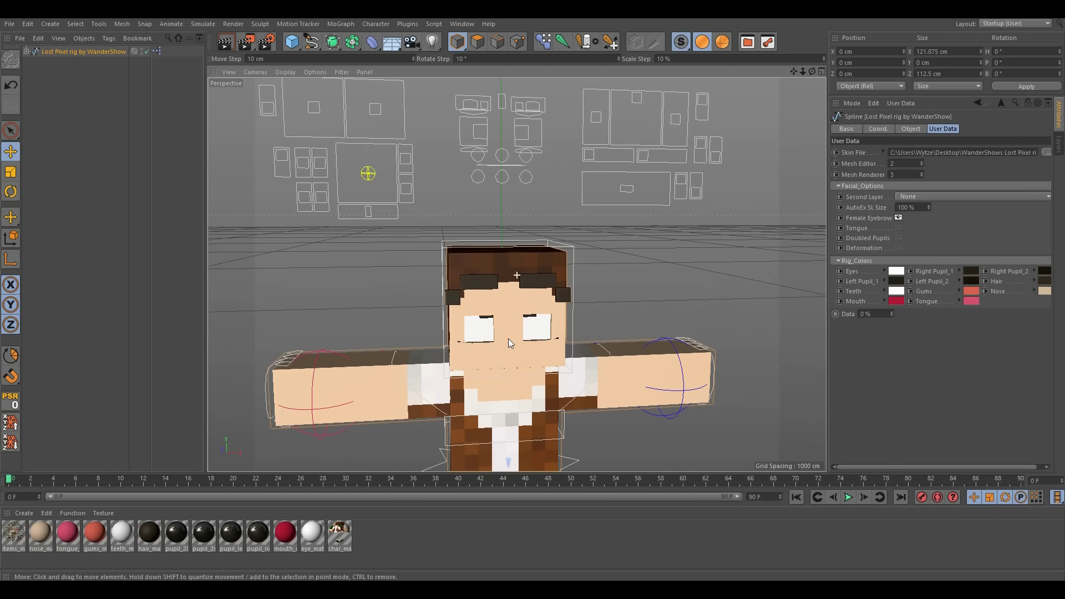
click(508, 338)
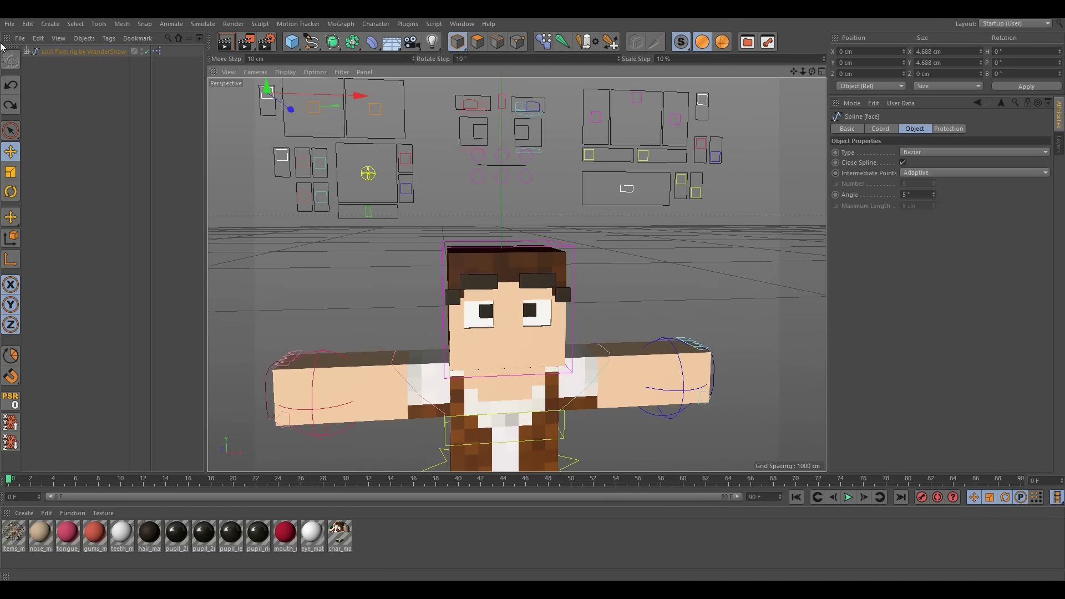
Reselect the rig's root spline and view the Hair and Gums colour settings without changing them
click(84, 51)
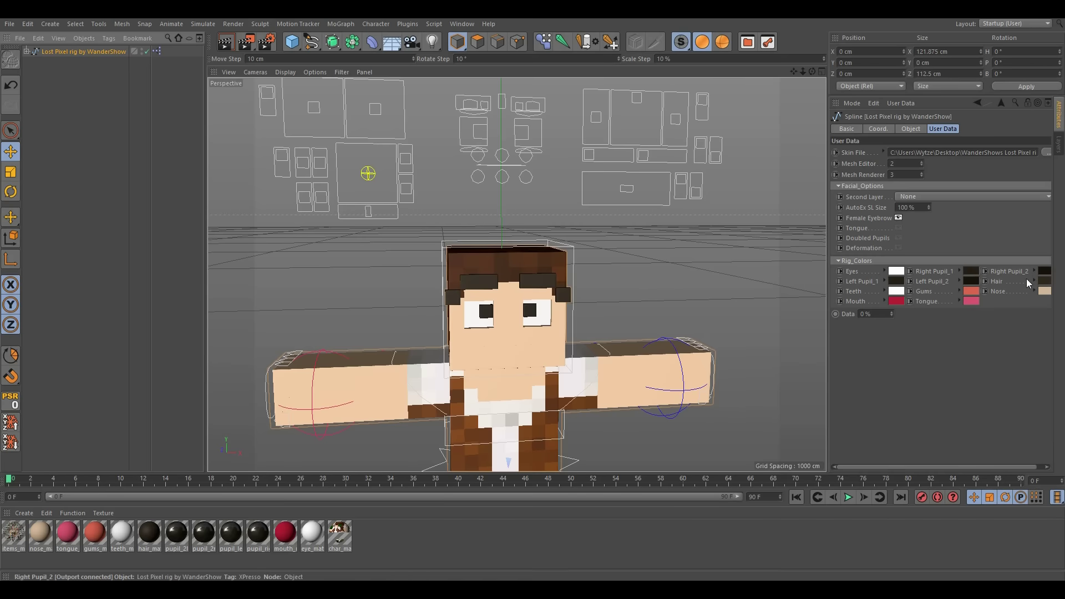
click(1044, 281)
click(962, 343)
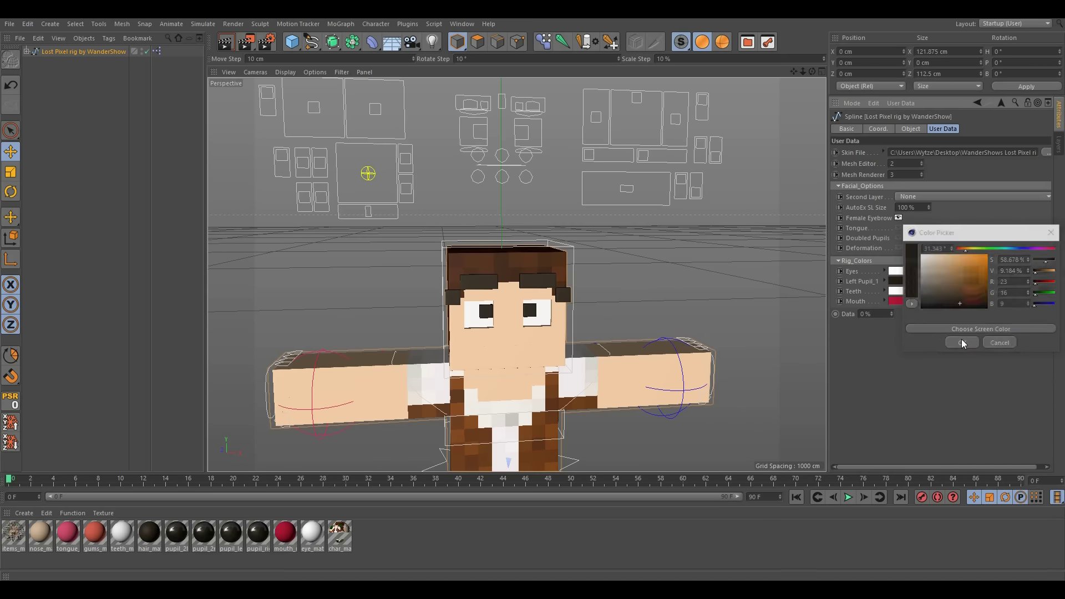
click(967, 291)
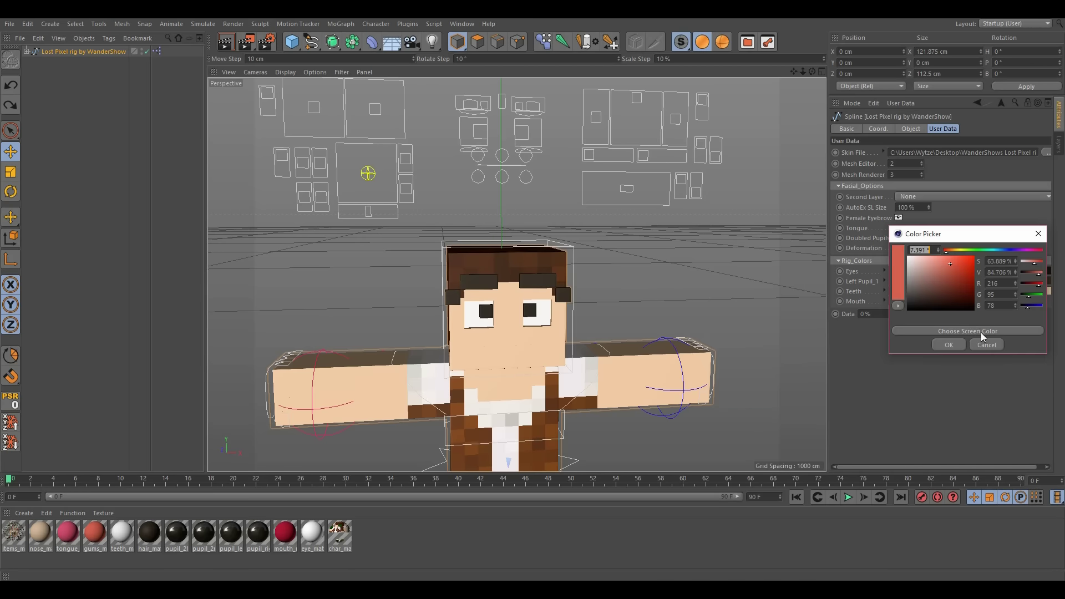
click(980, 333)
Try a brown Right Pupil_1 colour, check the eyes up close, and undo the colour change
click(967, 273)
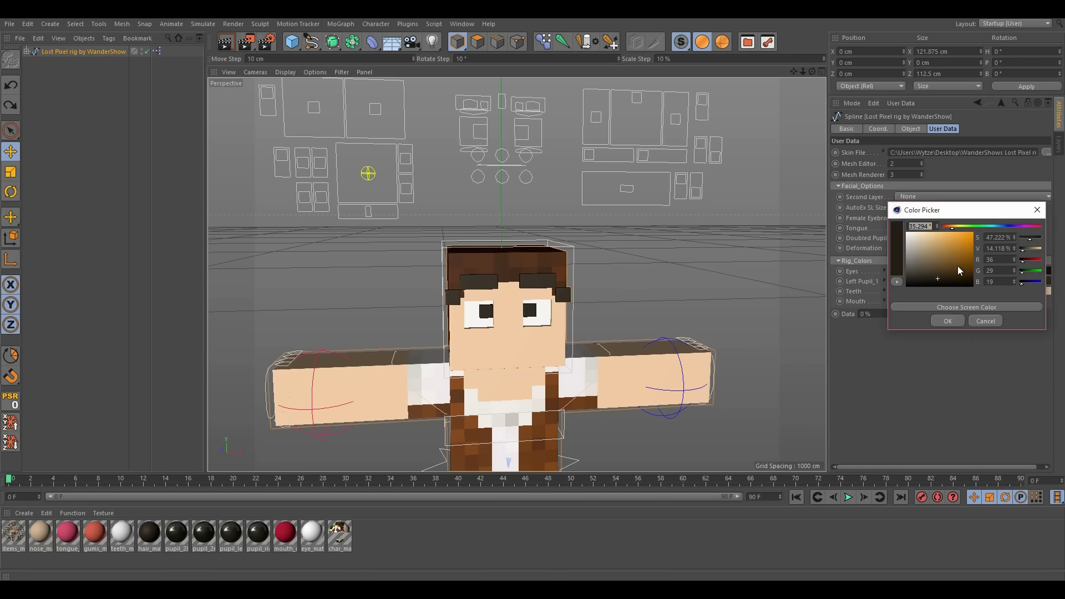
click(950, 316)
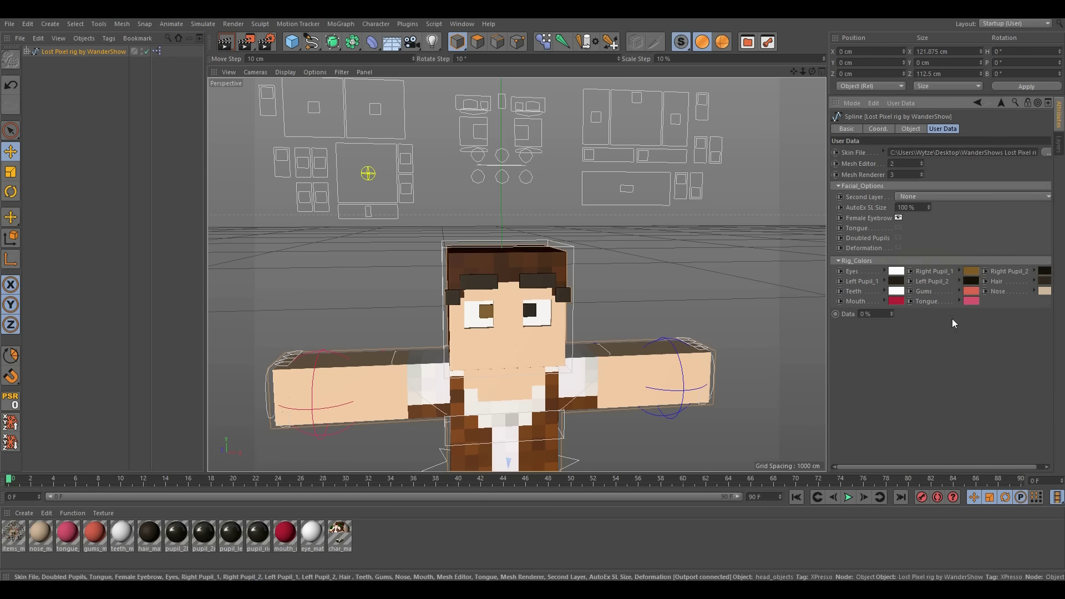
alt+right_drag(504, 321, 573, 319)
alt+drag(572, 319, 605, 306)
key(ctrl+z)
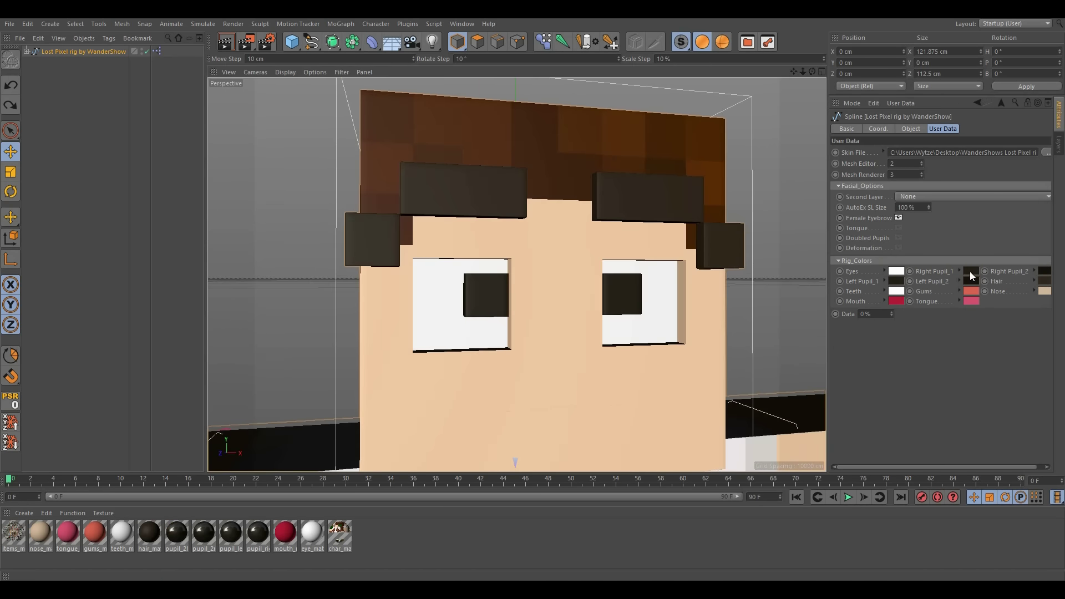
Enable Doubled Pupils and recolour the right pupil, with Right Pupil_1 brown and Right Pupil_2 a lighter greyish olive
click(971, 272)
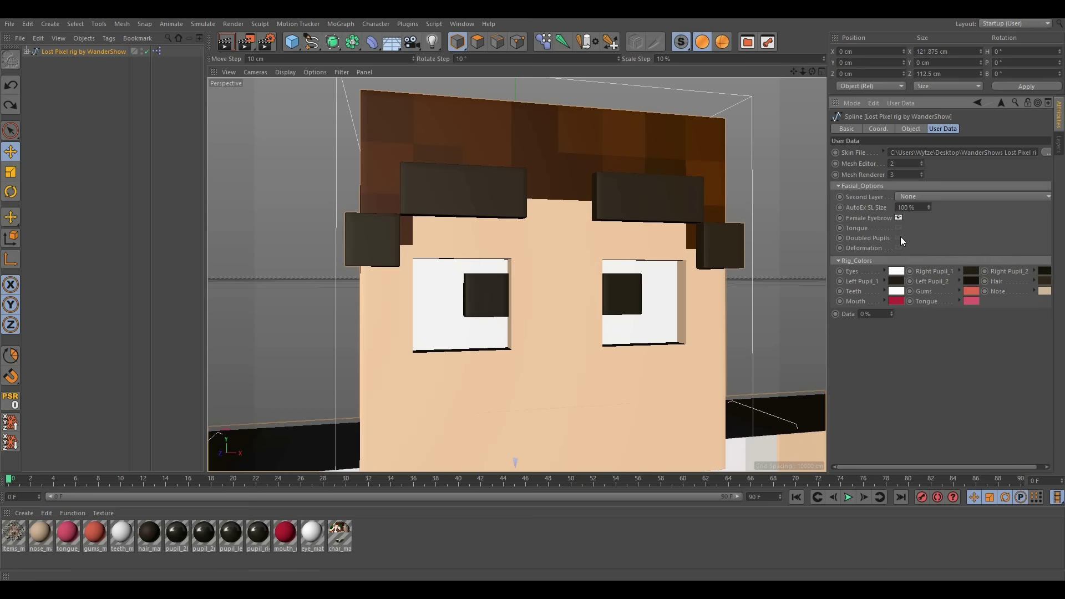
click(899, 237)
click(969, 272)
click(947, 276)
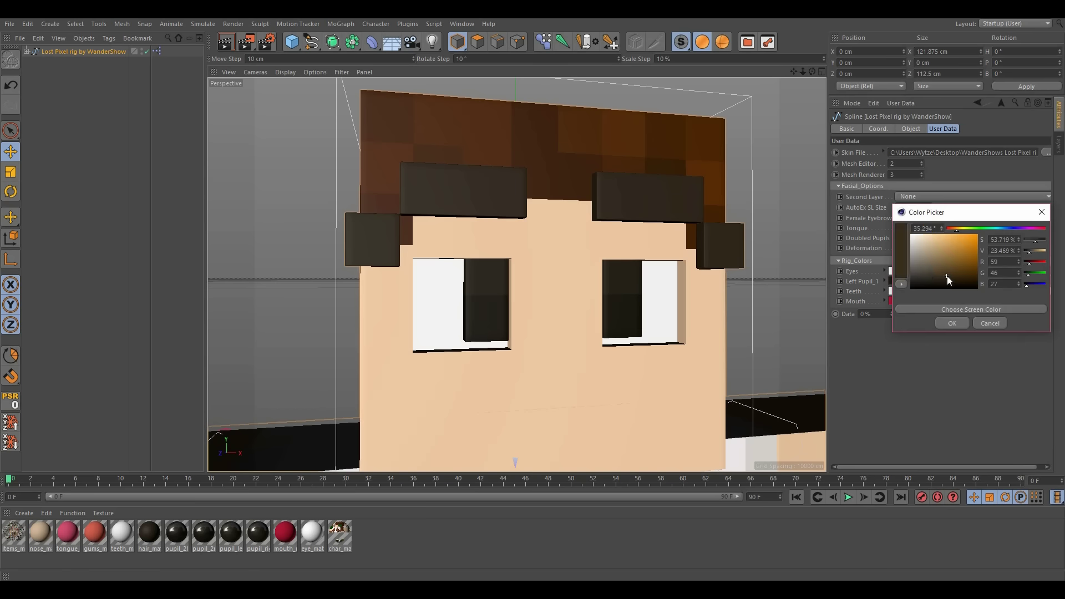
click(951, 324)
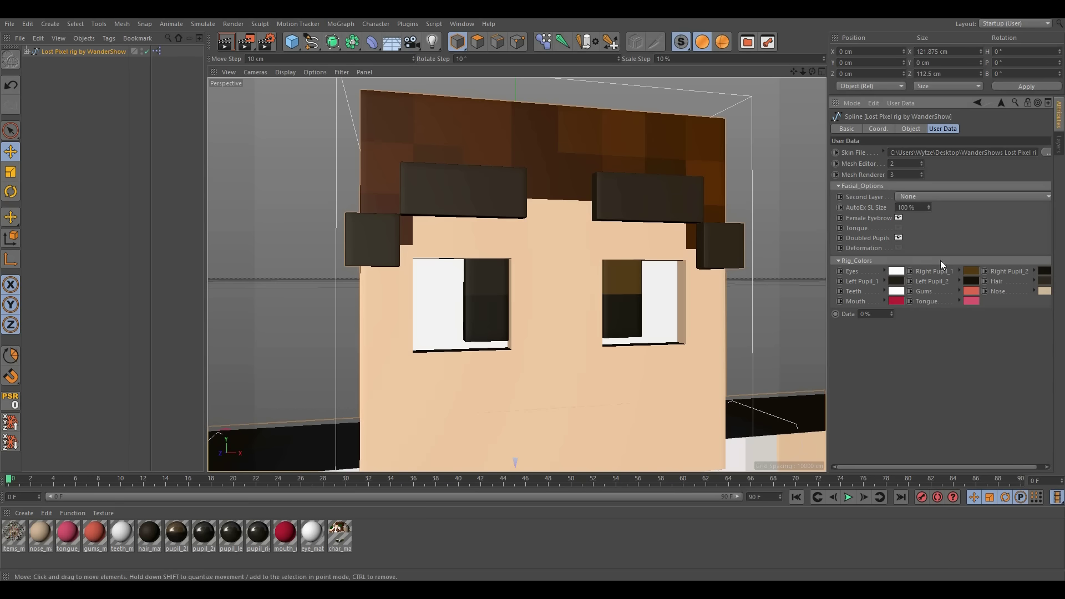
click(1045, 271)
click(938, 262)
click(963, 320)
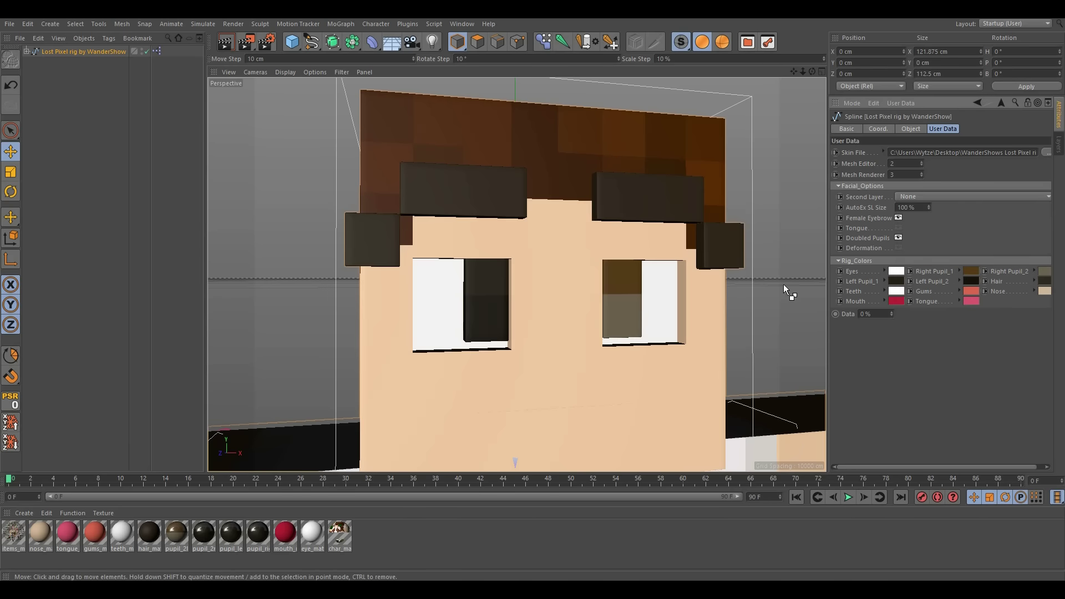
Restore the single pupils with their original dark colours and try adjusting the rig's Data value
click(898, 236)
drag(890, 315, 891, 314)
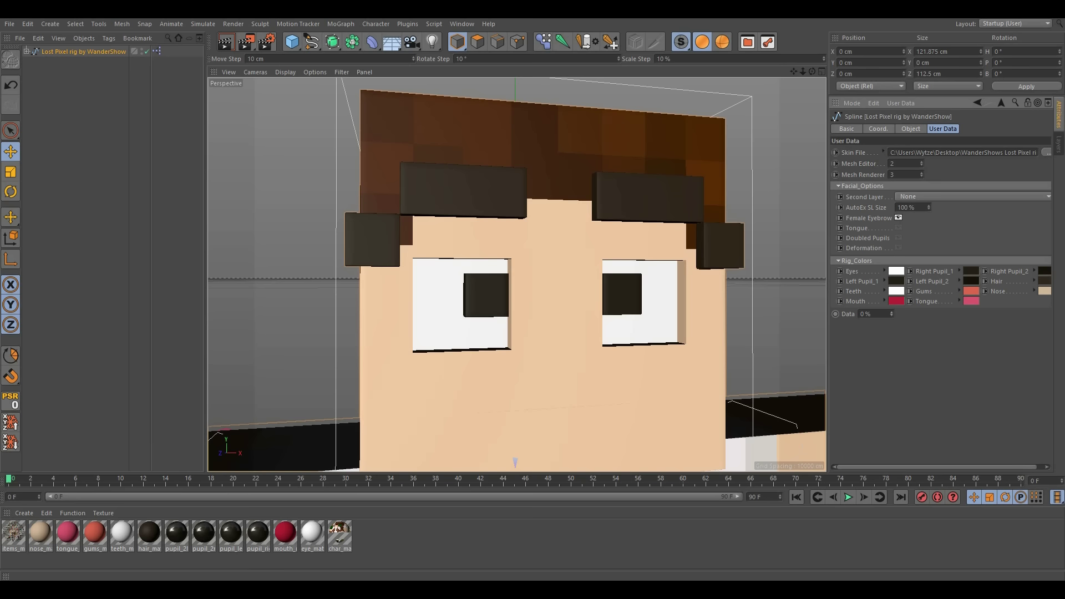